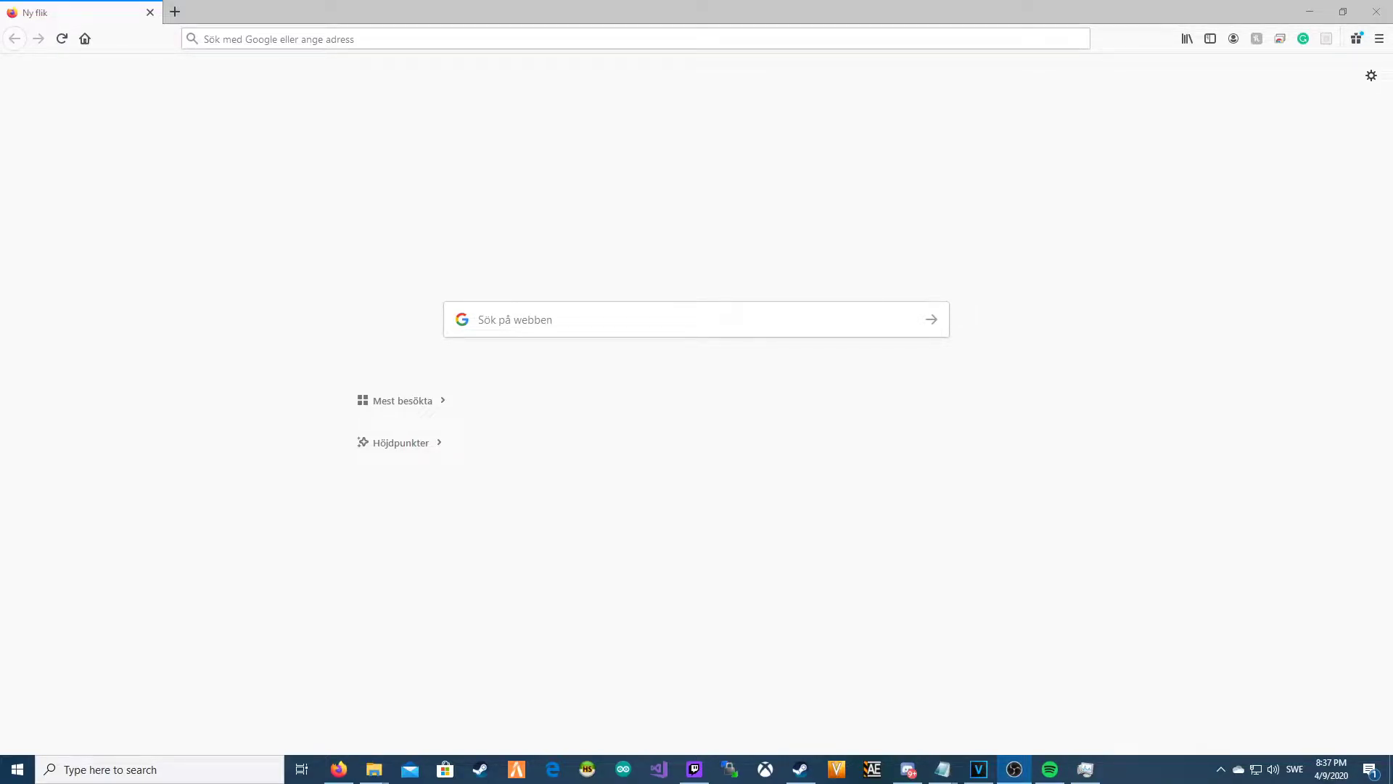
Paste the ZAP-Hosting referral link into the Firefox address bar
click(873, 34)
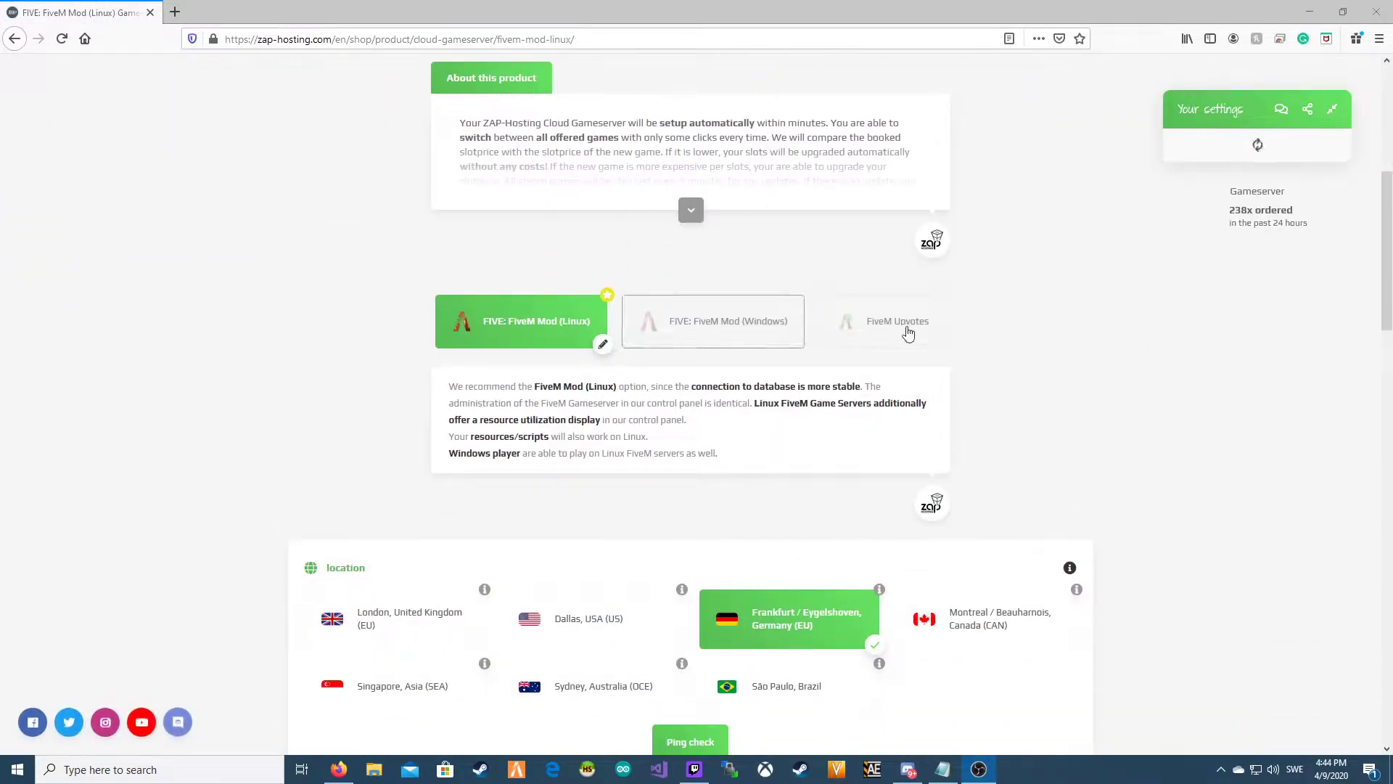
Scroll the FiveM Mod (Linux) order page through server locations down to the slot settings
scroll(842, 312, up, 3)
scroll(663, 230, up, 3)
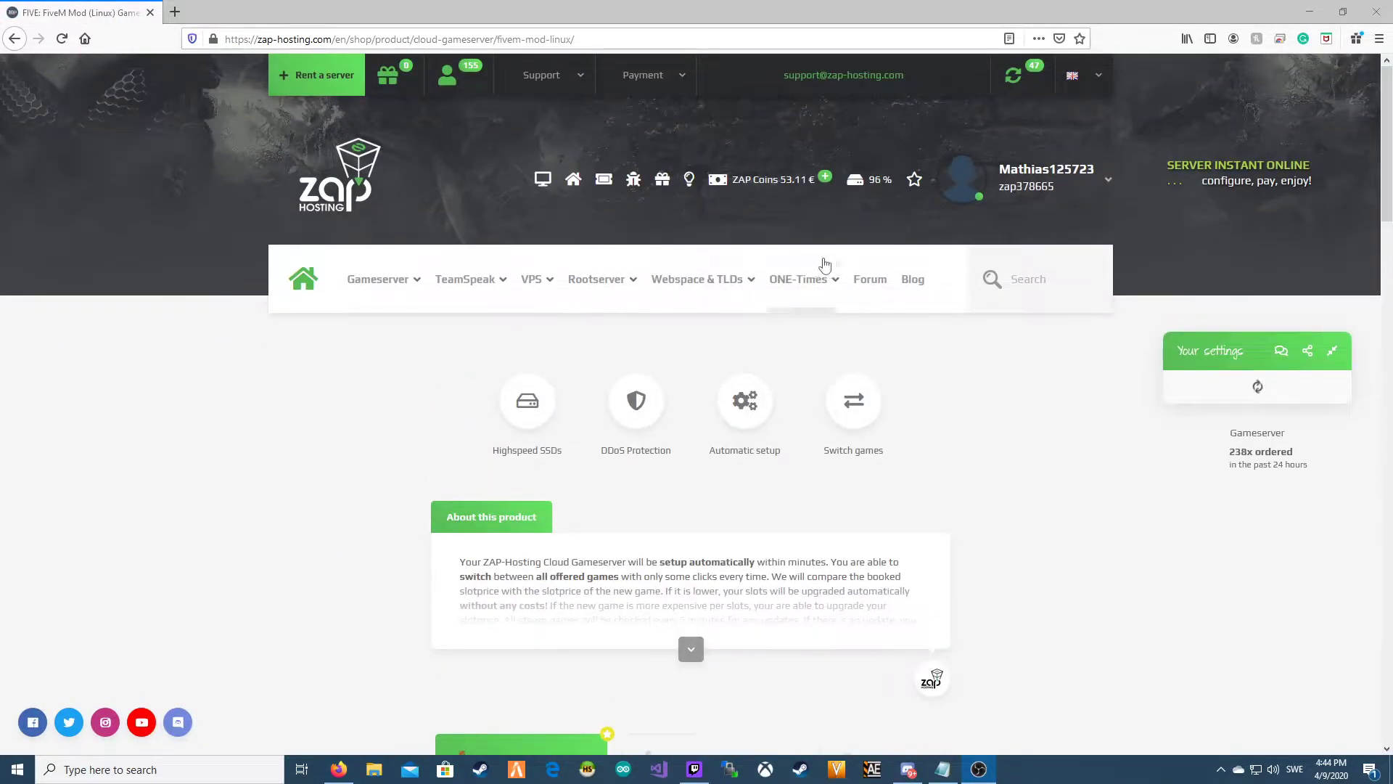
scroll(918, 301, down, 6)
scroll(918, 301, up, 4)
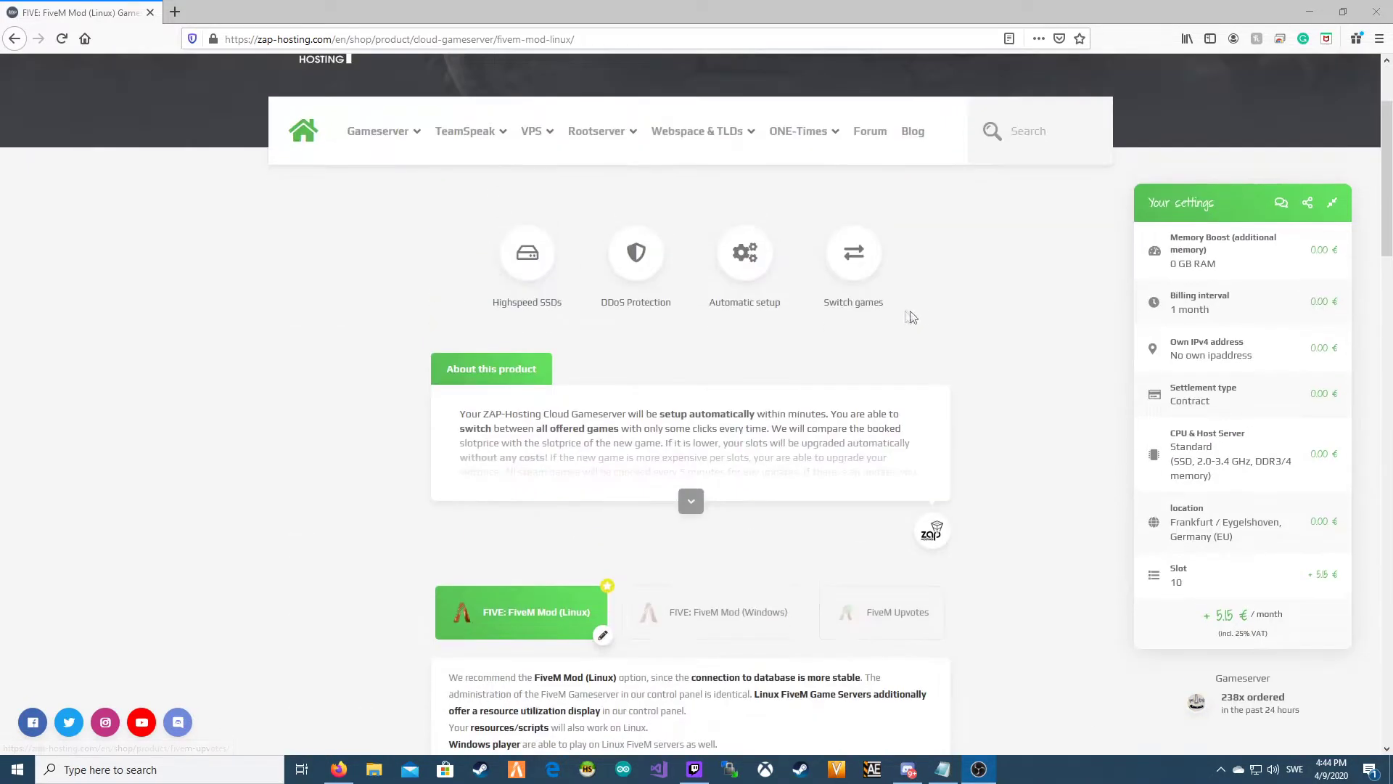
scroll(857, 331, down, 3)
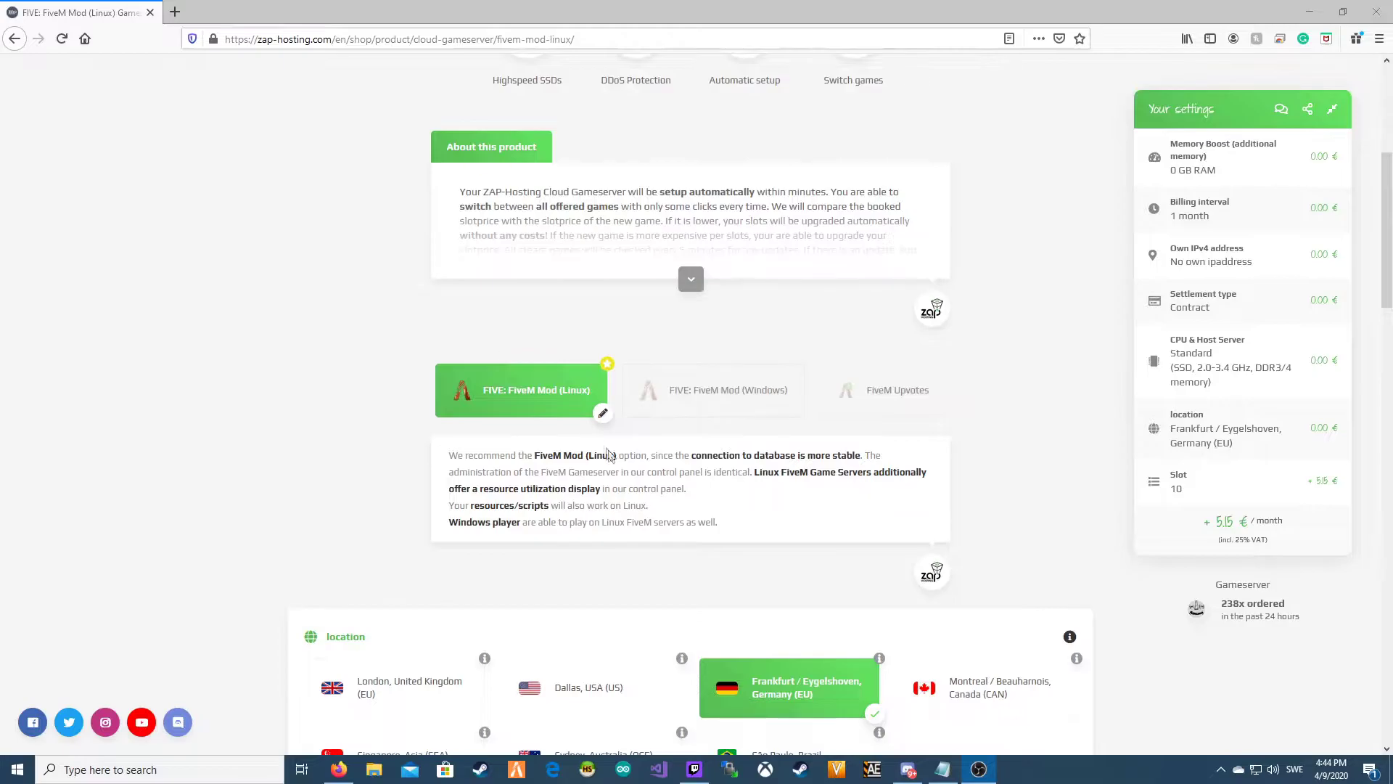
scroll(610, 455, down, 2)
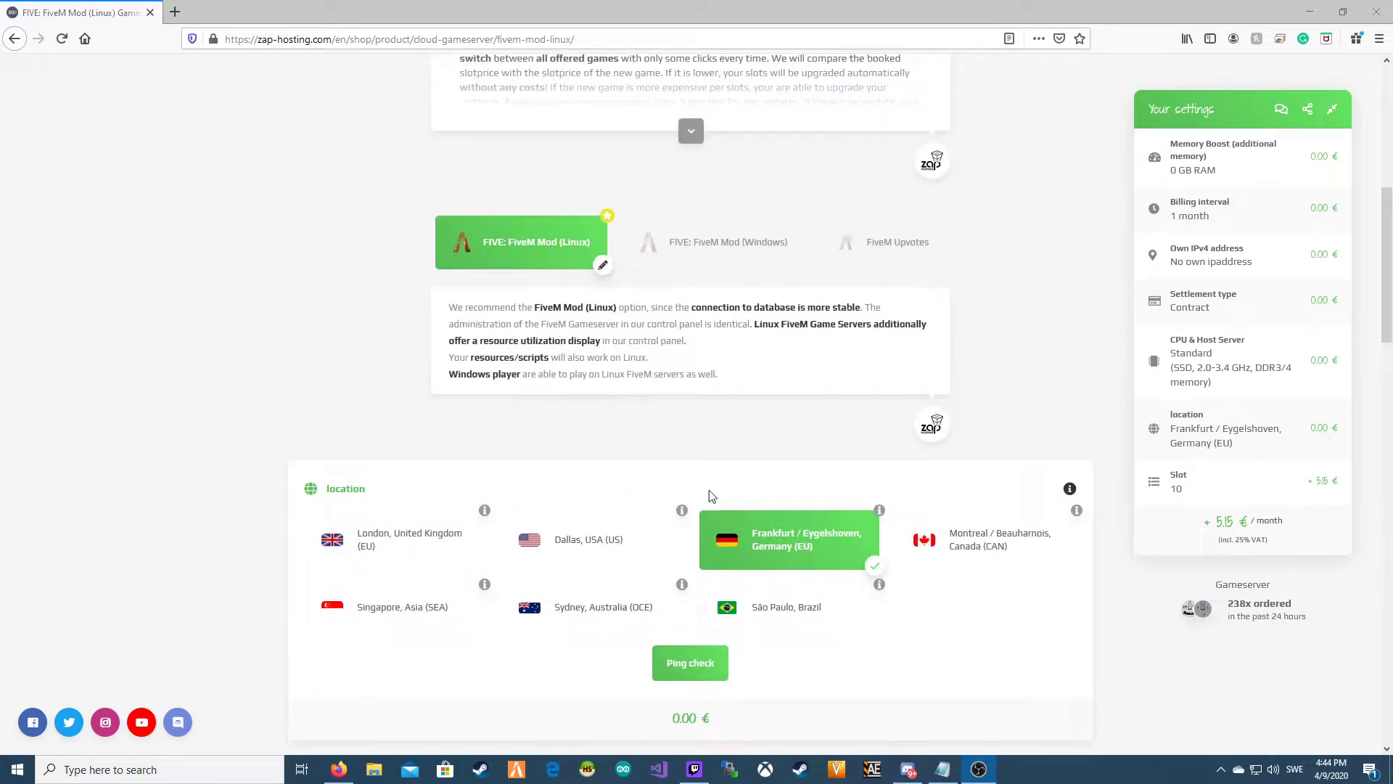
scroll(710, 492, up, 1)
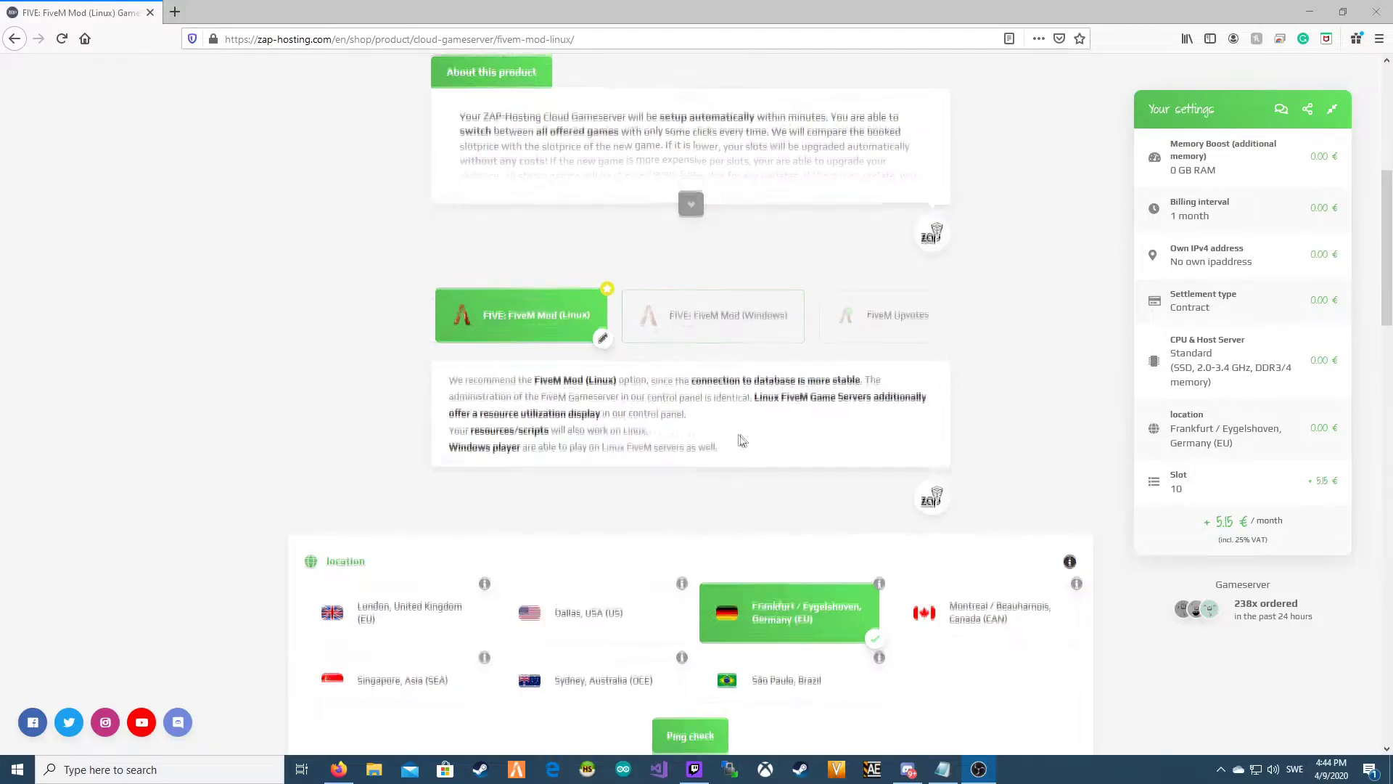
scroll(871, 399, down, 3)
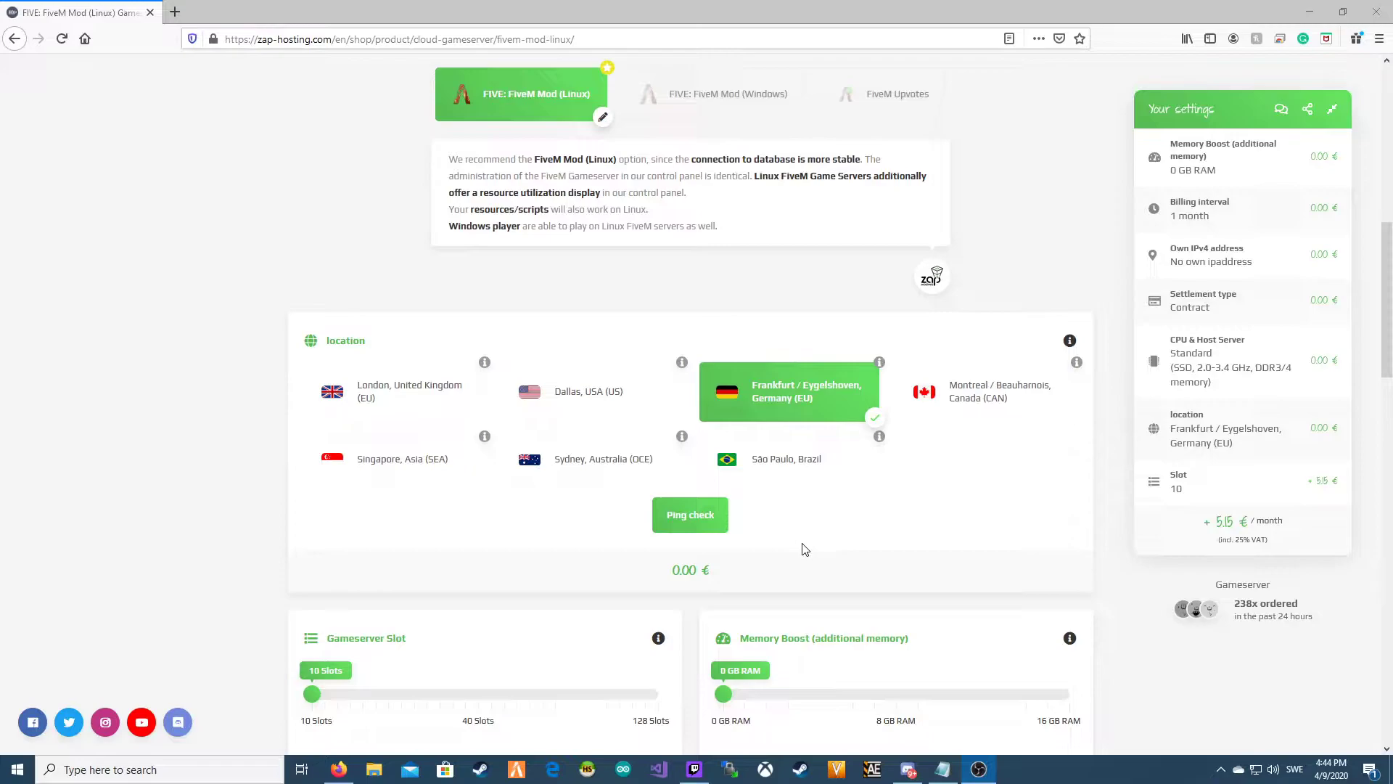
Ping all server locations (Frankfurt 37 ms) and raise the player slots to 32
click(680, 517)
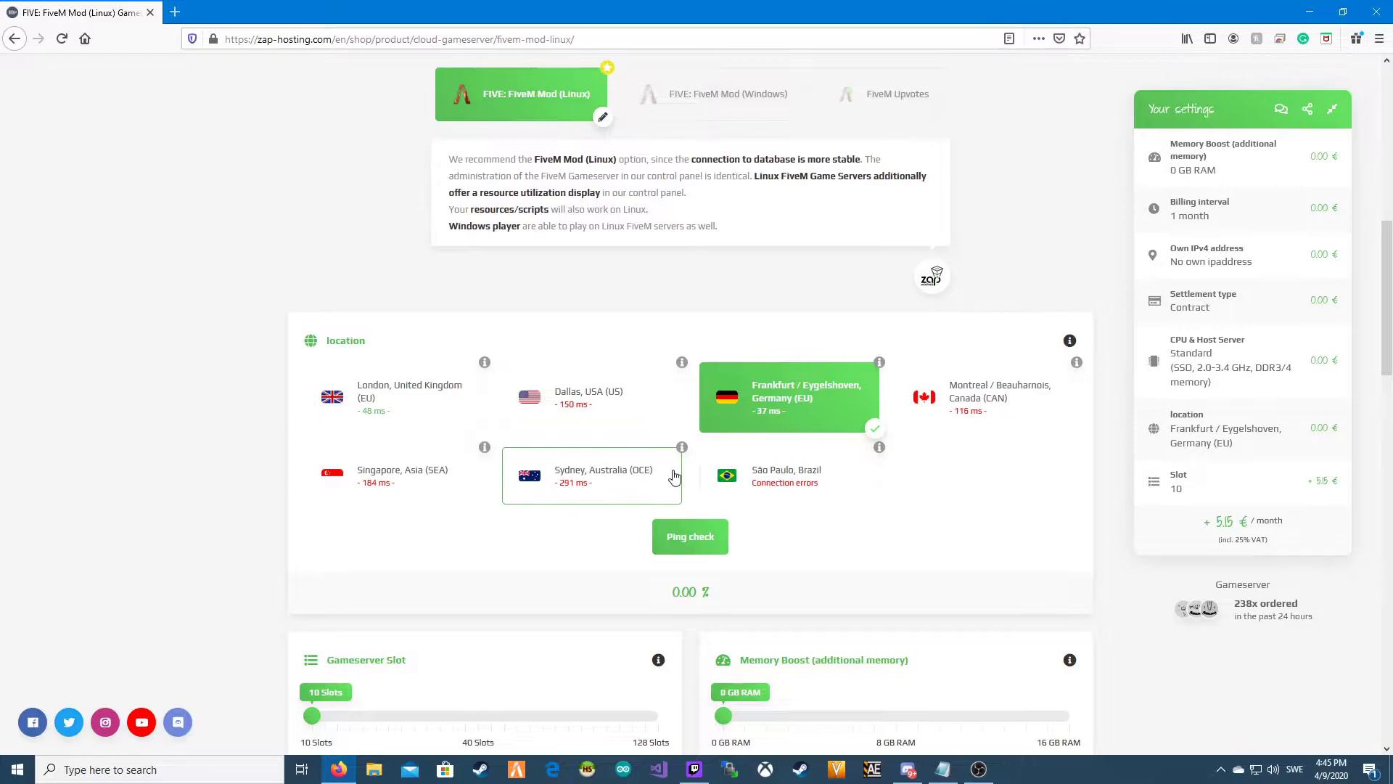
scroll(682, 472, down, 2)
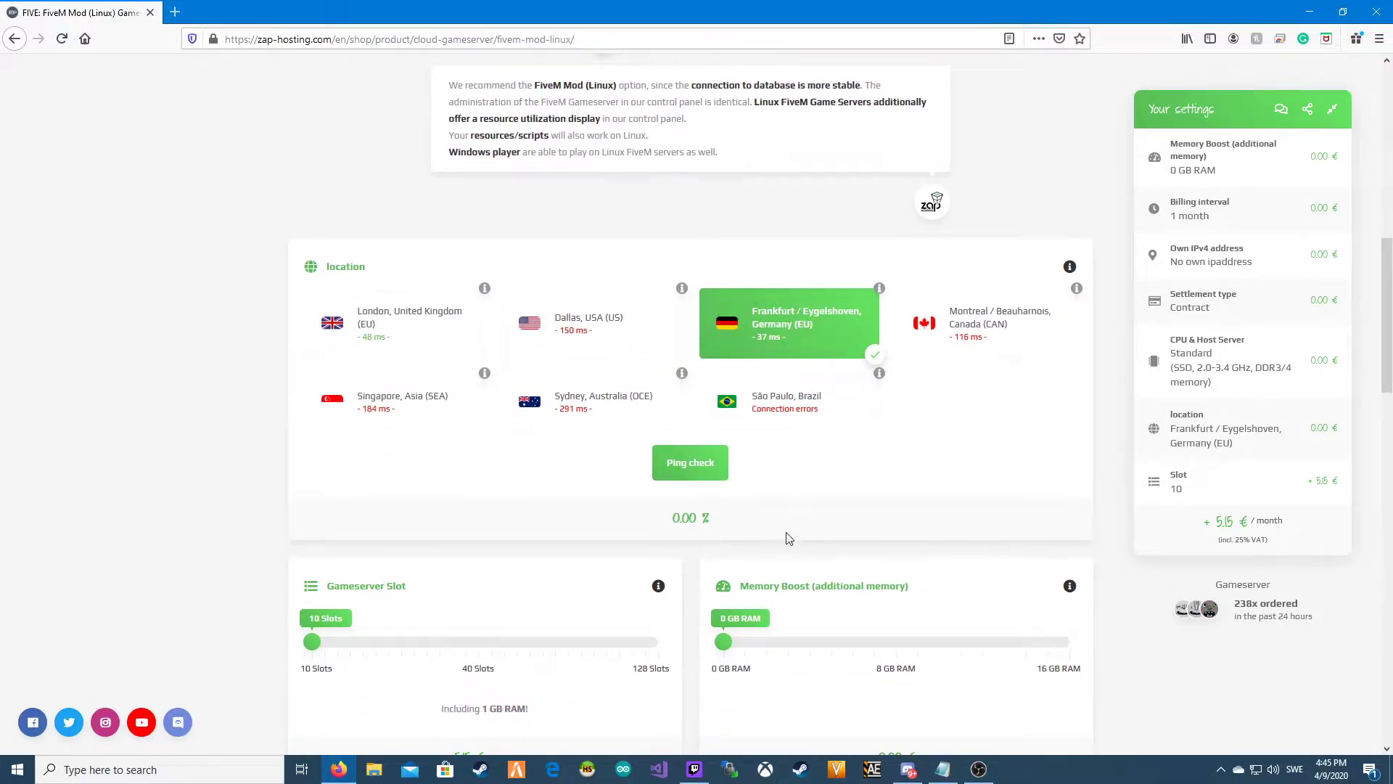
scroll(883, 547, down, 3)
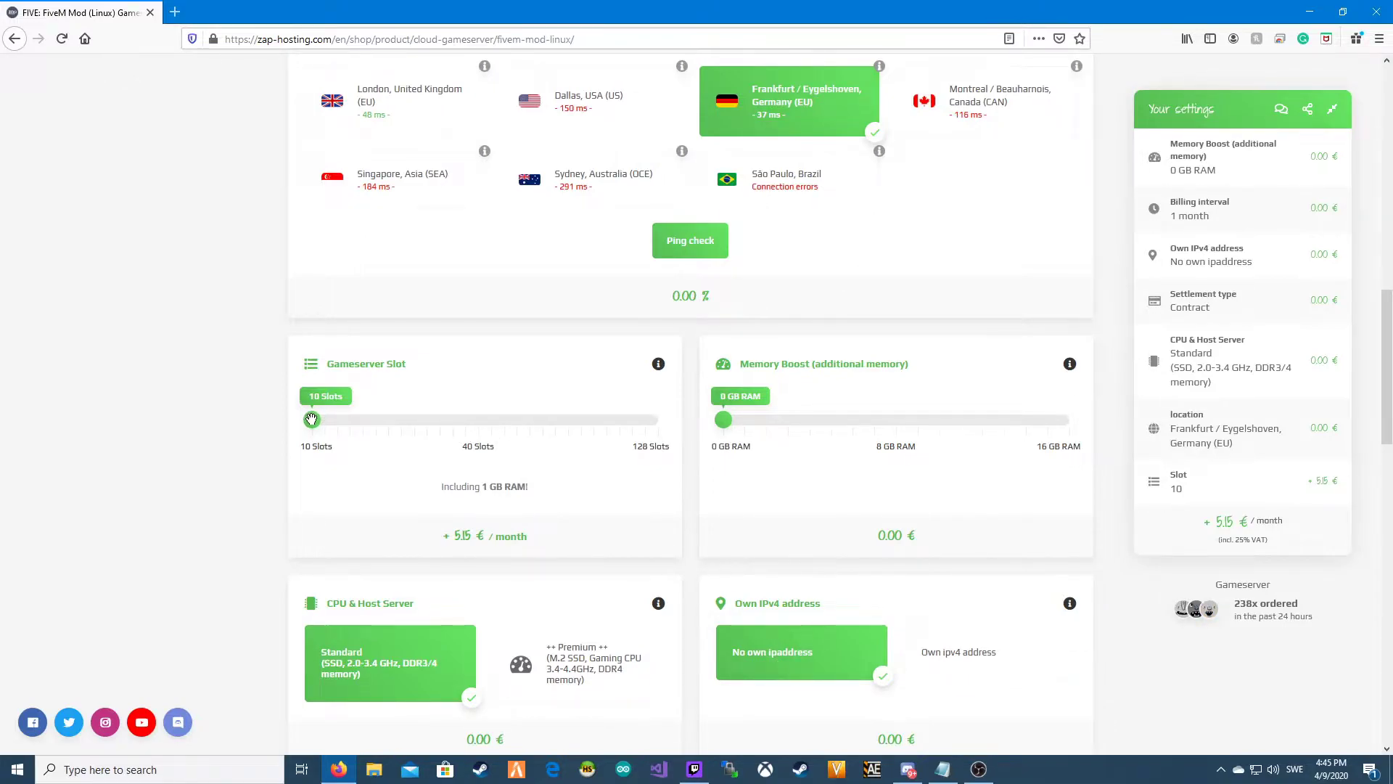
drag(312, 420, 473, 426)
Dismiss the Patreon notice and add 2 GB extra RAM, bringing the total to 16.08 € monthly
click(980, 425)
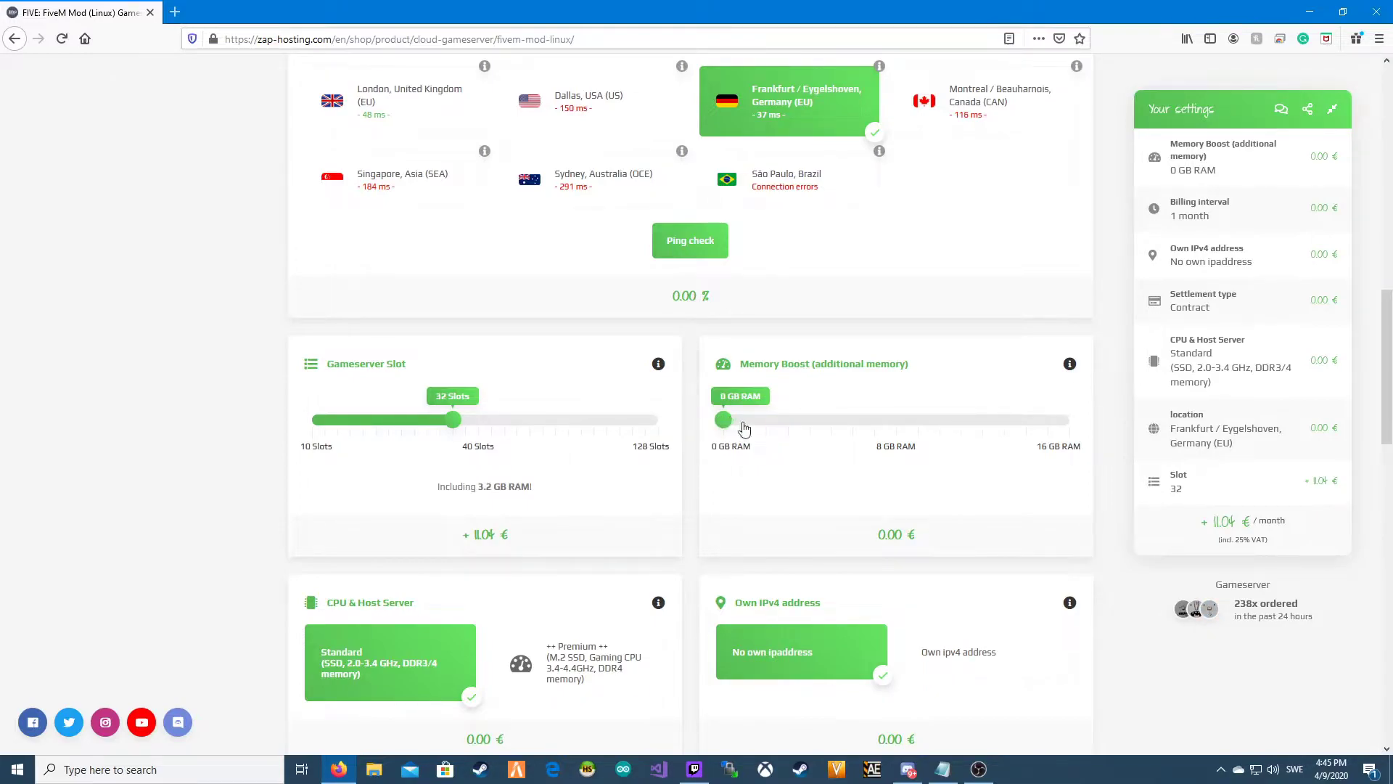
drag(743, 427, 768, 428)
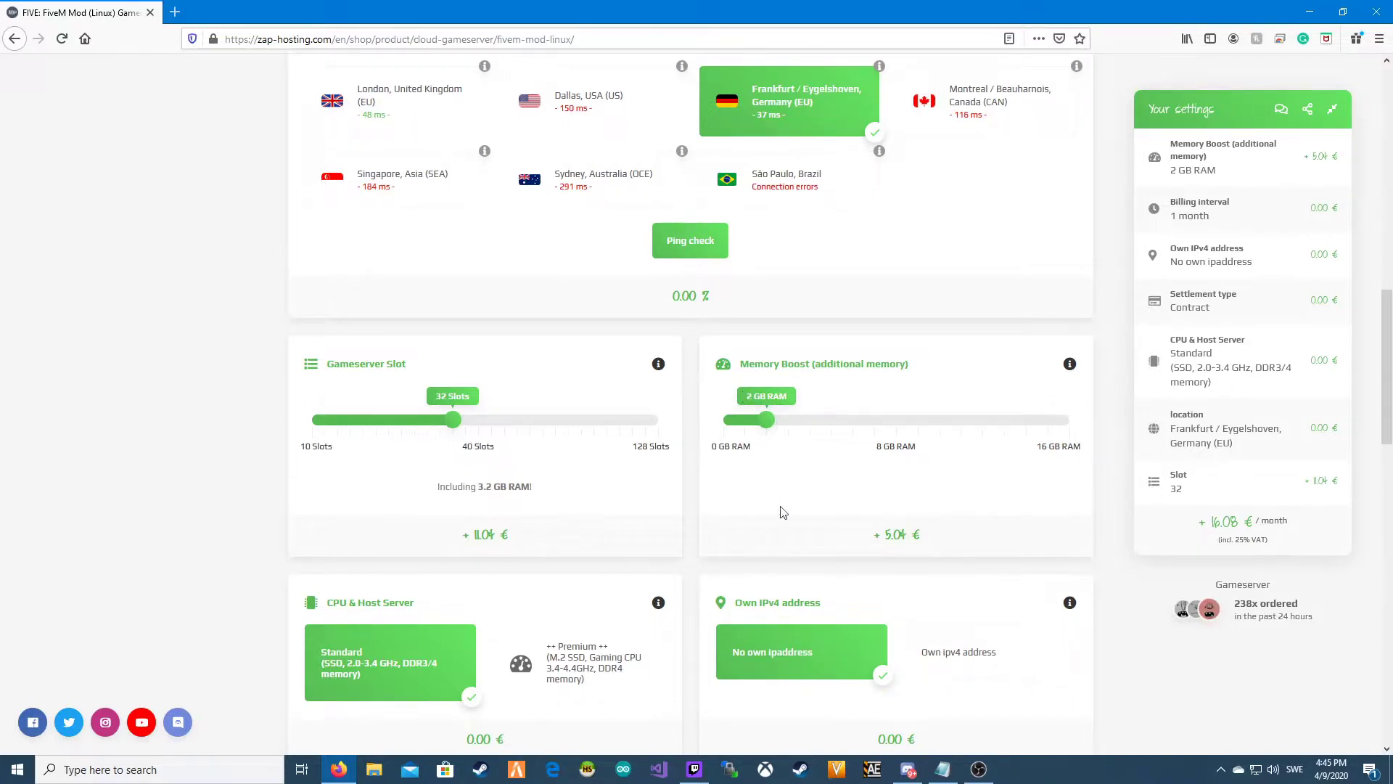
scroll(454, 472, down, 2)
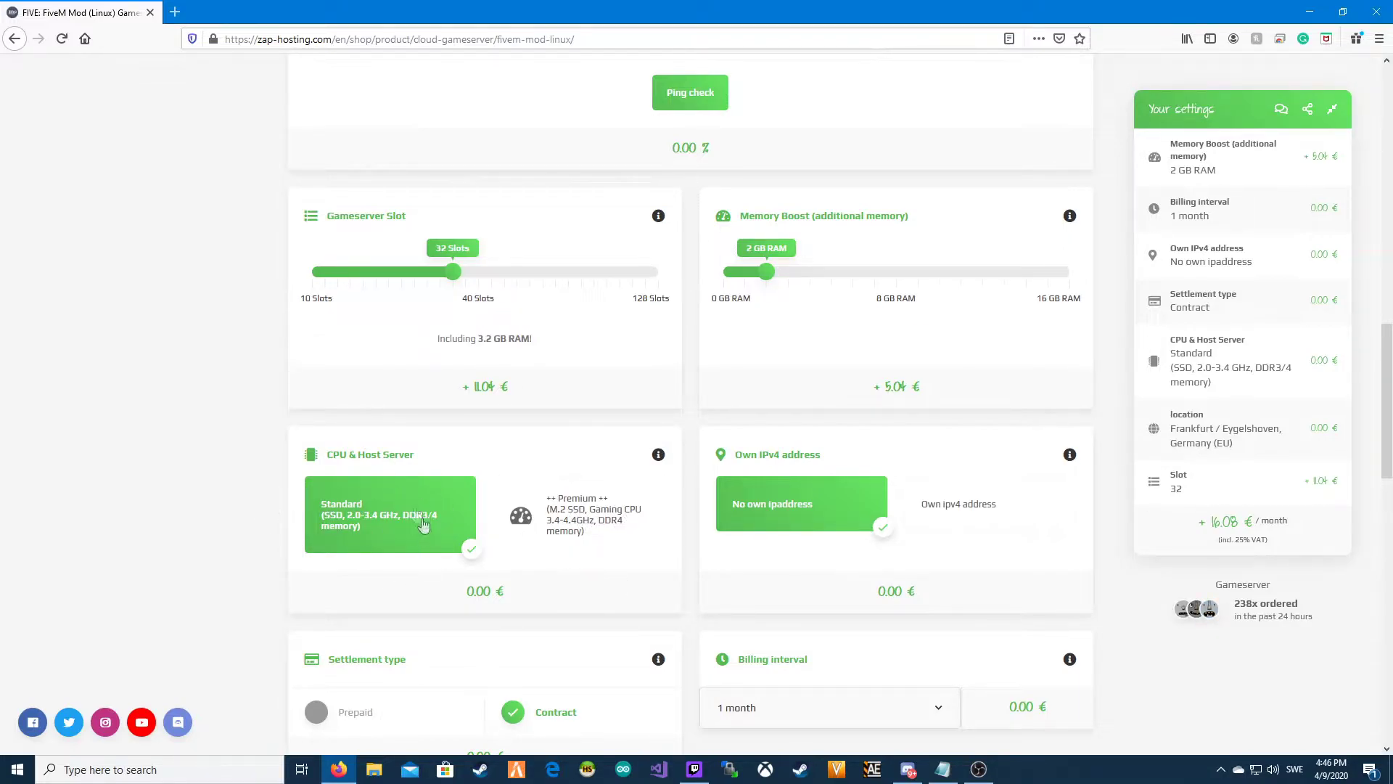
scroll(647, 476, down, 2)
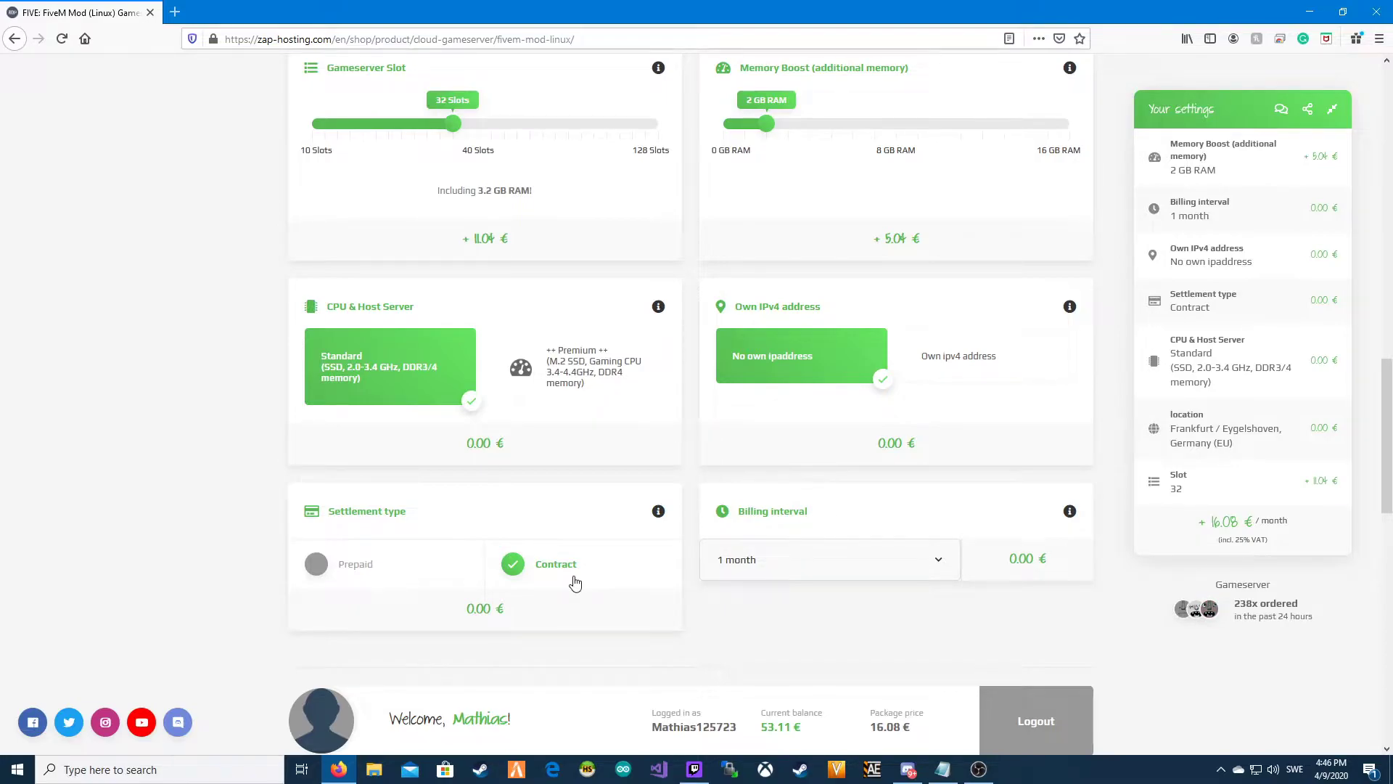
Switch settlement to Prepaid with a 1-month billing interval, totalling 17.69 €
click(318, 565)
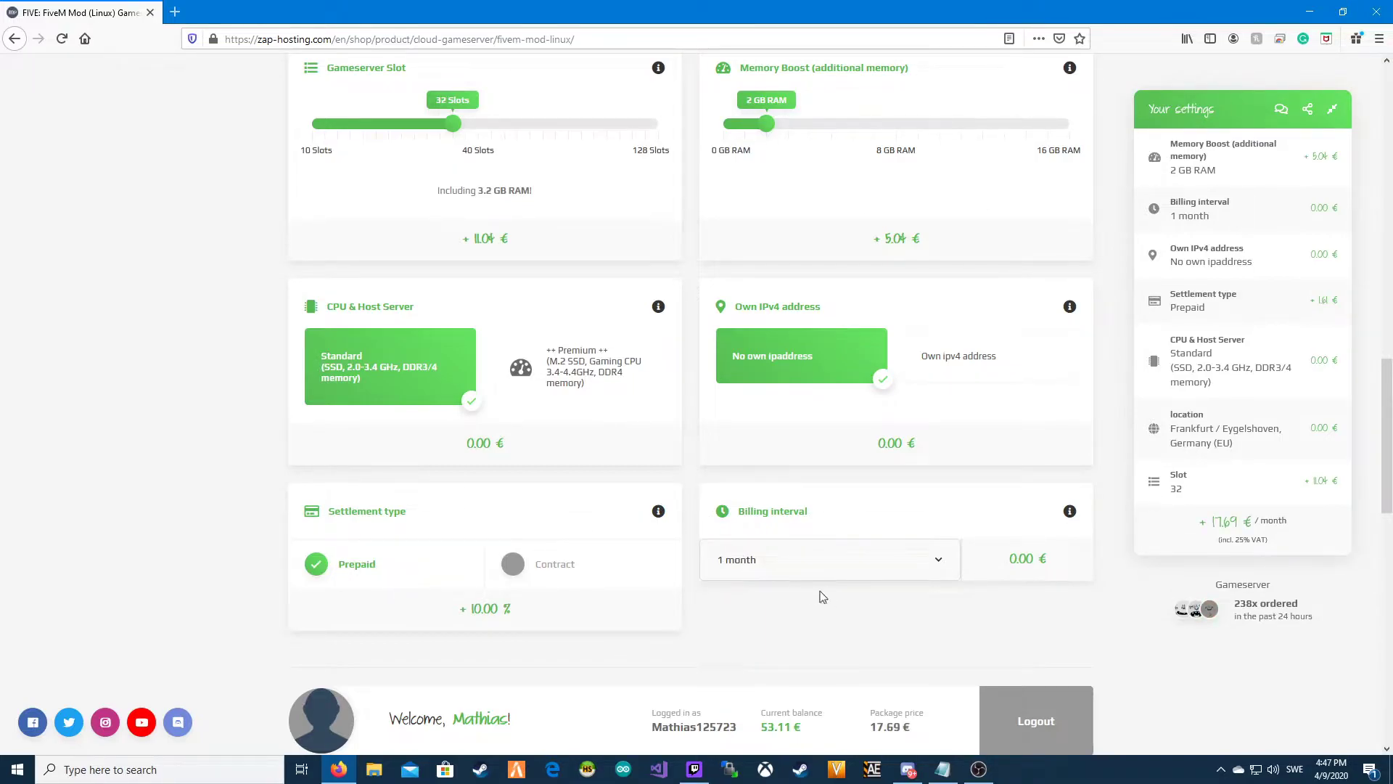
scroll(835, 608, down, 1)
click(803, 499)
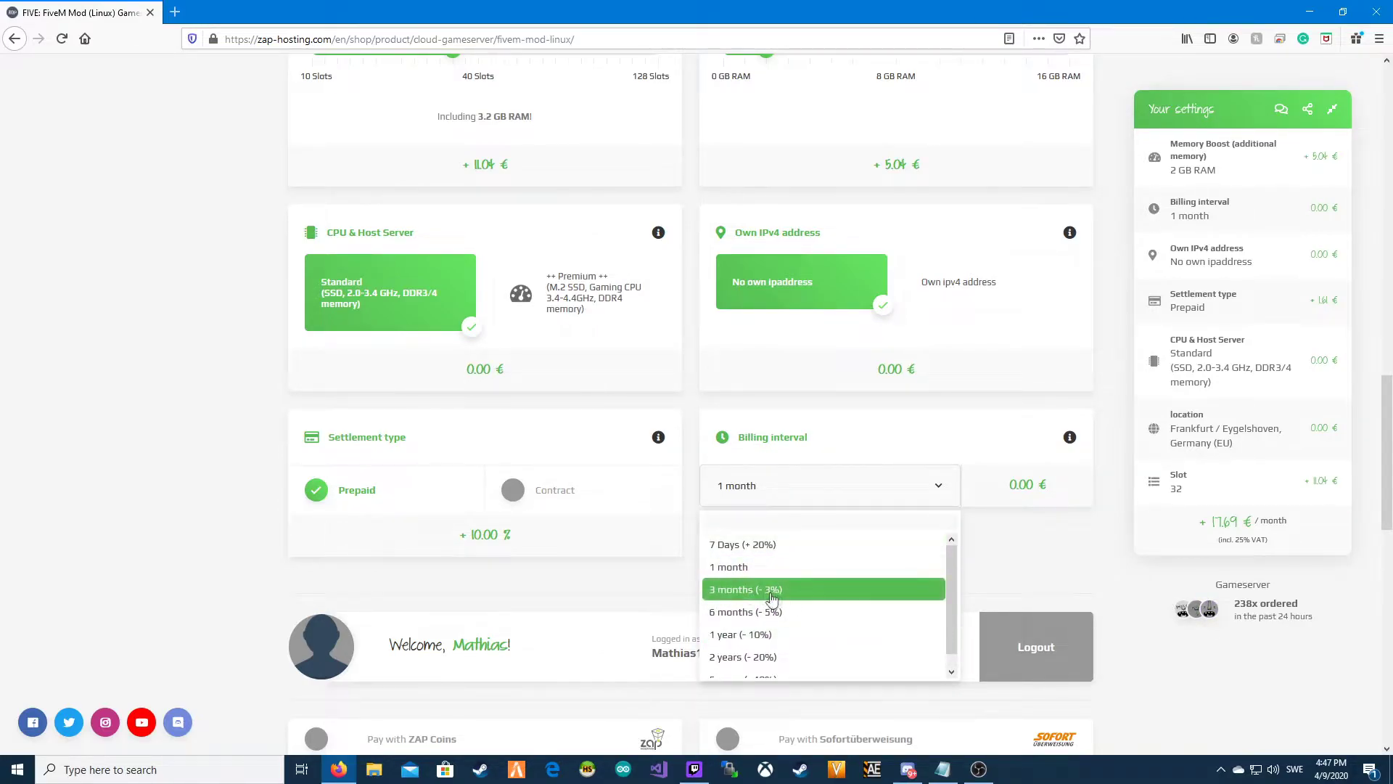
click(781, 590)
click(766, 494)
click(753, 567)
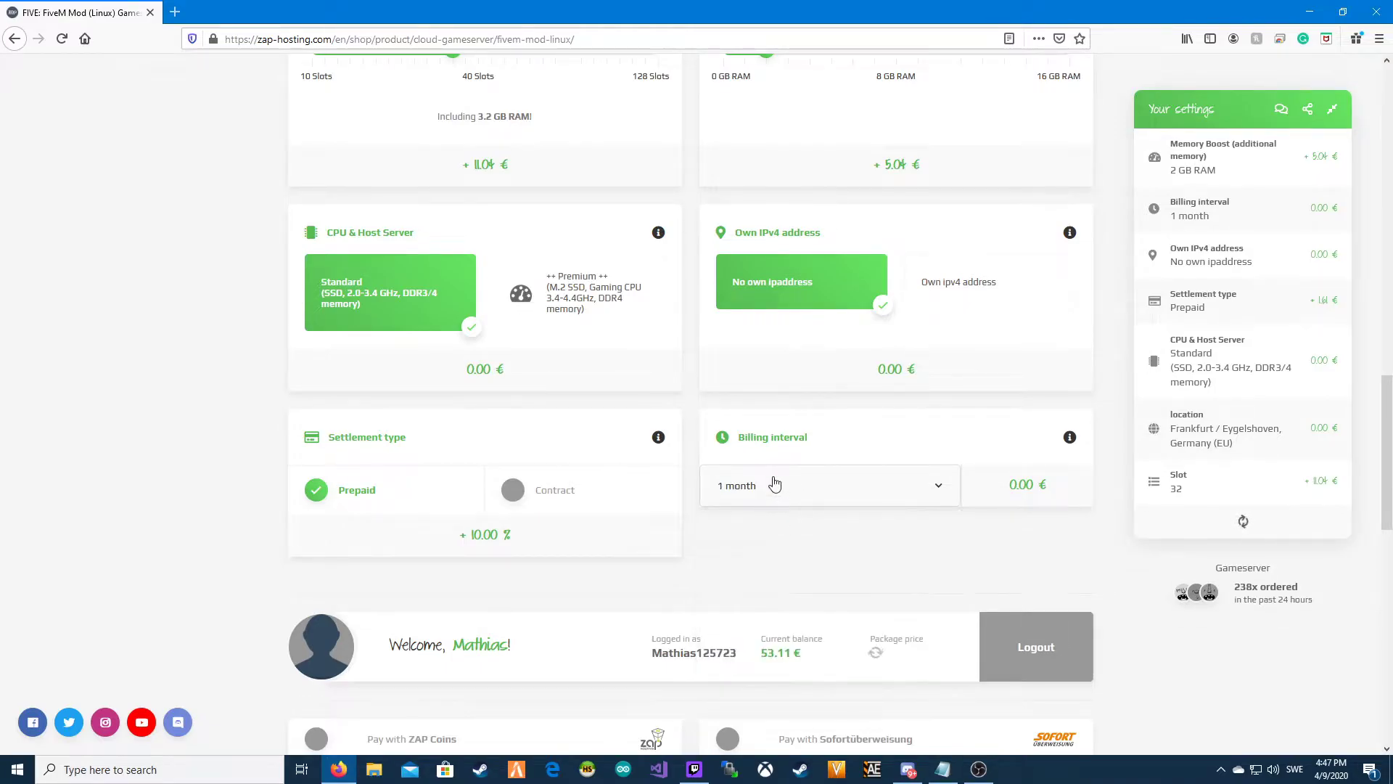
click(771, 485)
click(774, 544)
click(793, 484)
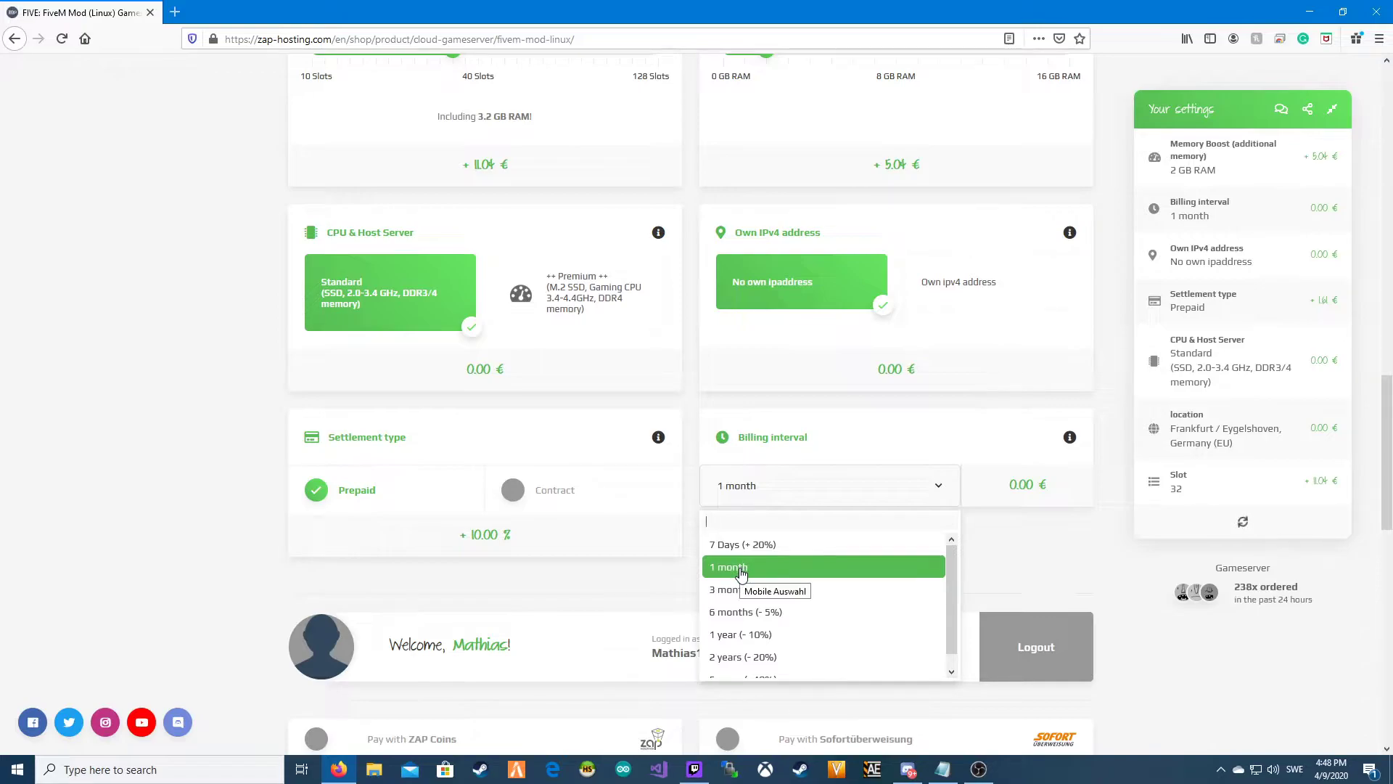
click(722, 571)
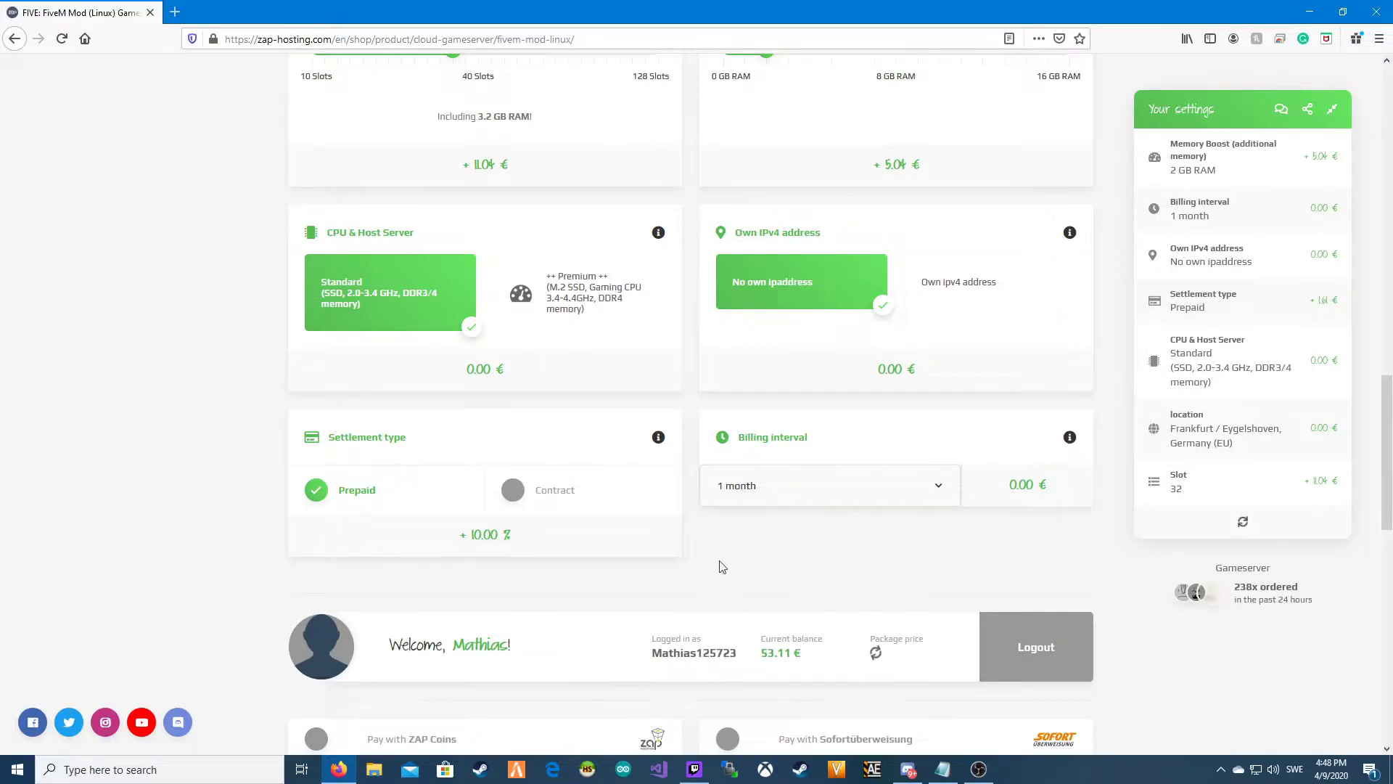
scroll(722, 589, down, 2)
Choose ZAP Coins as the payment method and reveal the voucher code entry
scroll(722, 589, down, 3)
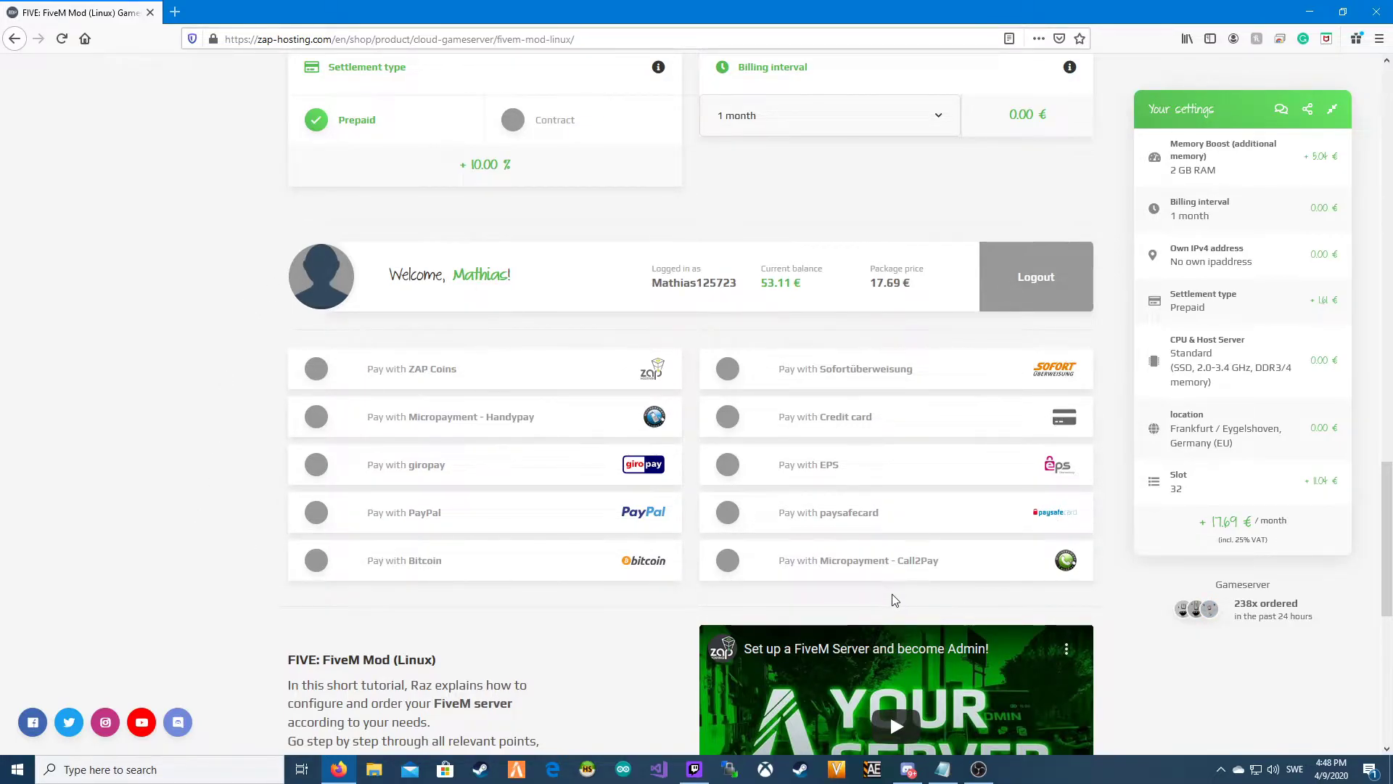
scroll(791, 495, up, 10)
scroll(781, 460, up, 15)
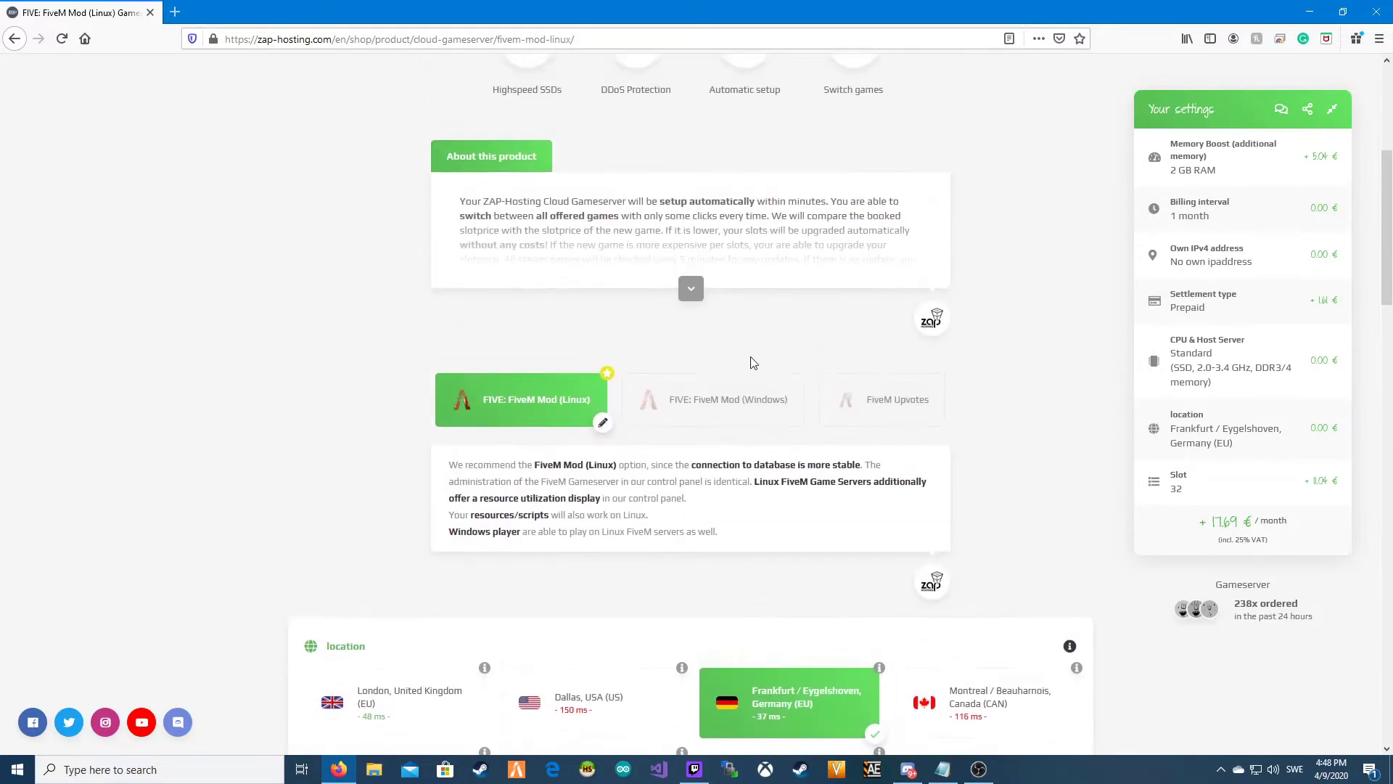
scroll(718, 290, up, 8)
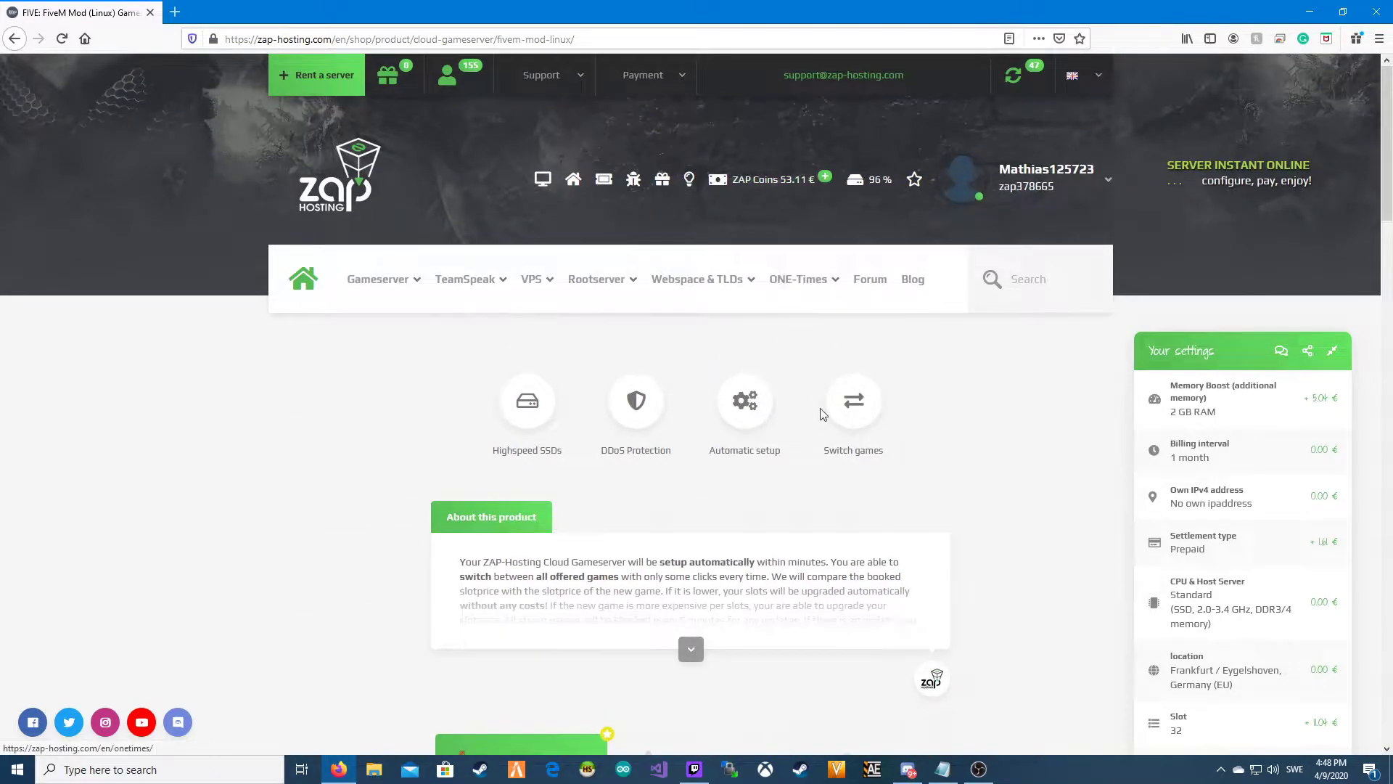
scroll(781, 460, down, 15)
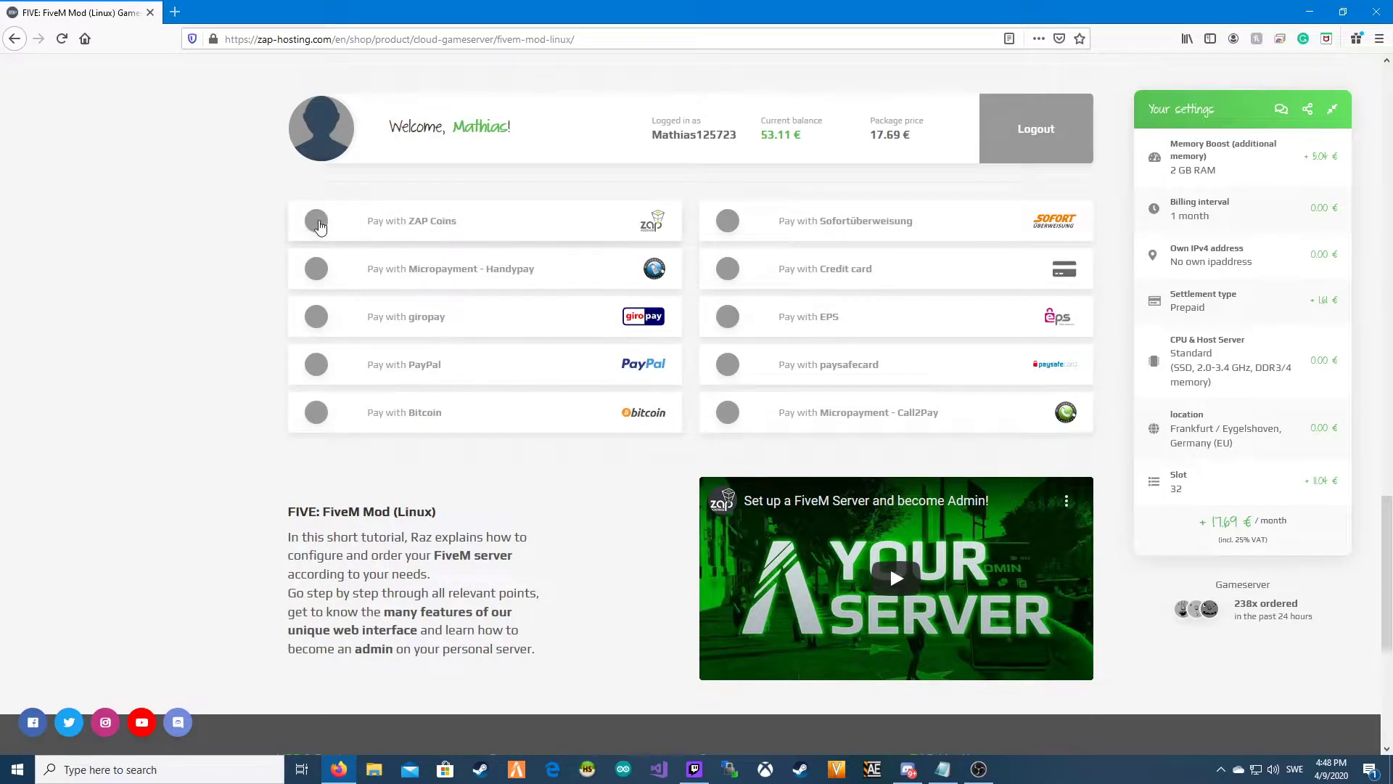
click(523, 225)
scroll(779, 375, down, 1)
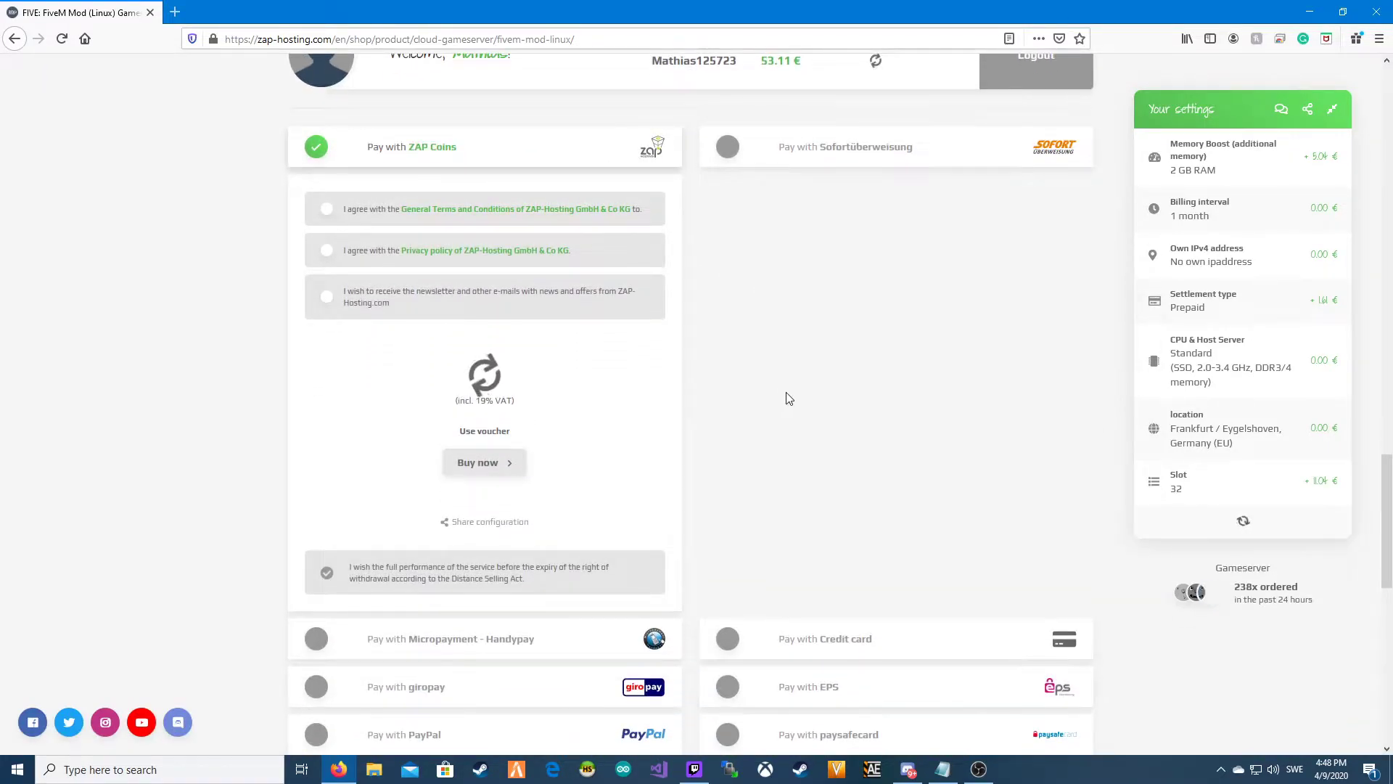
click(478, 424)
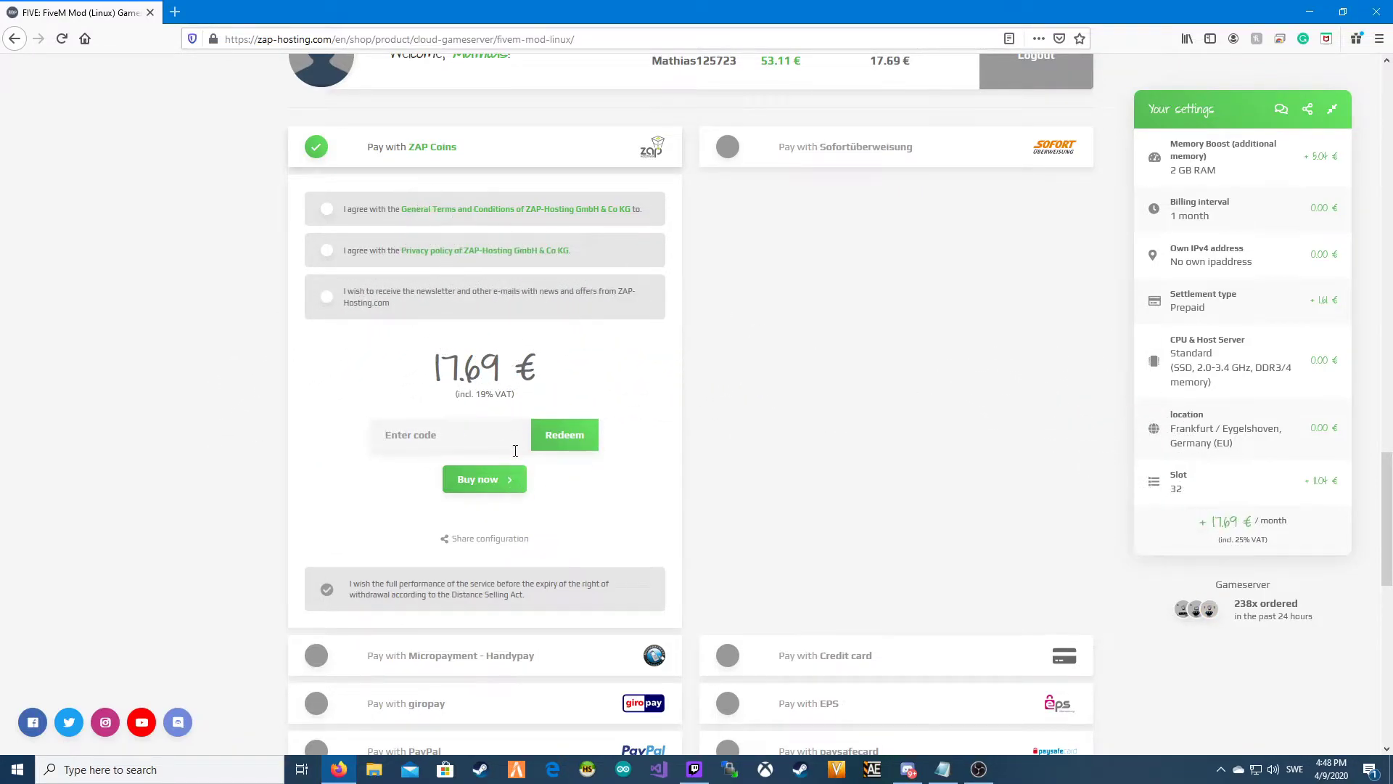
scroll(758, 443, up, 1)
scroll(758, 443, down, 1)
Review the 32-slot Frankfurt server summary and buy it for 17.69 € per month
scroll(498, 494, up, 4)
scroll(581, 493, up, 5)
scroll(592, 537, up, 5)
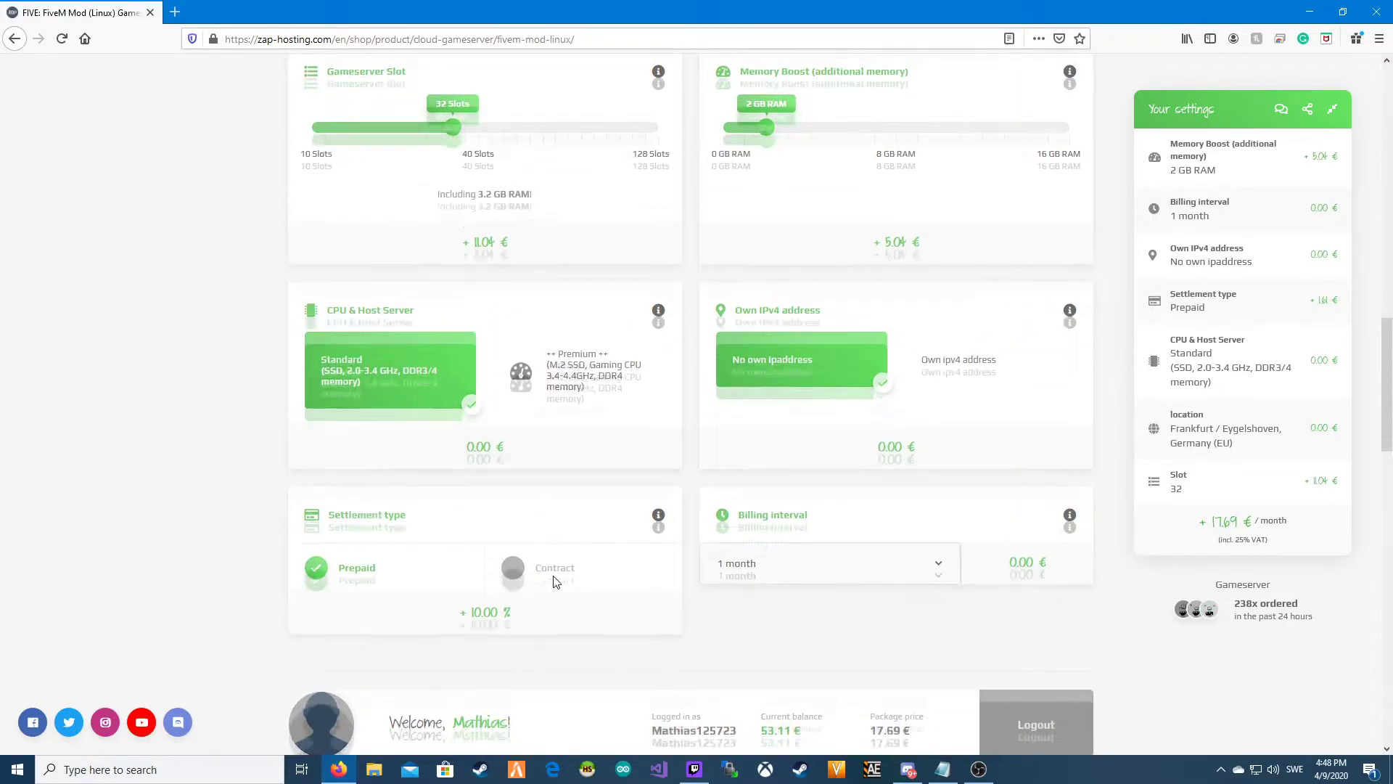
scroll(599, 573, up, 5)
scroll(613, 560, down, 2)
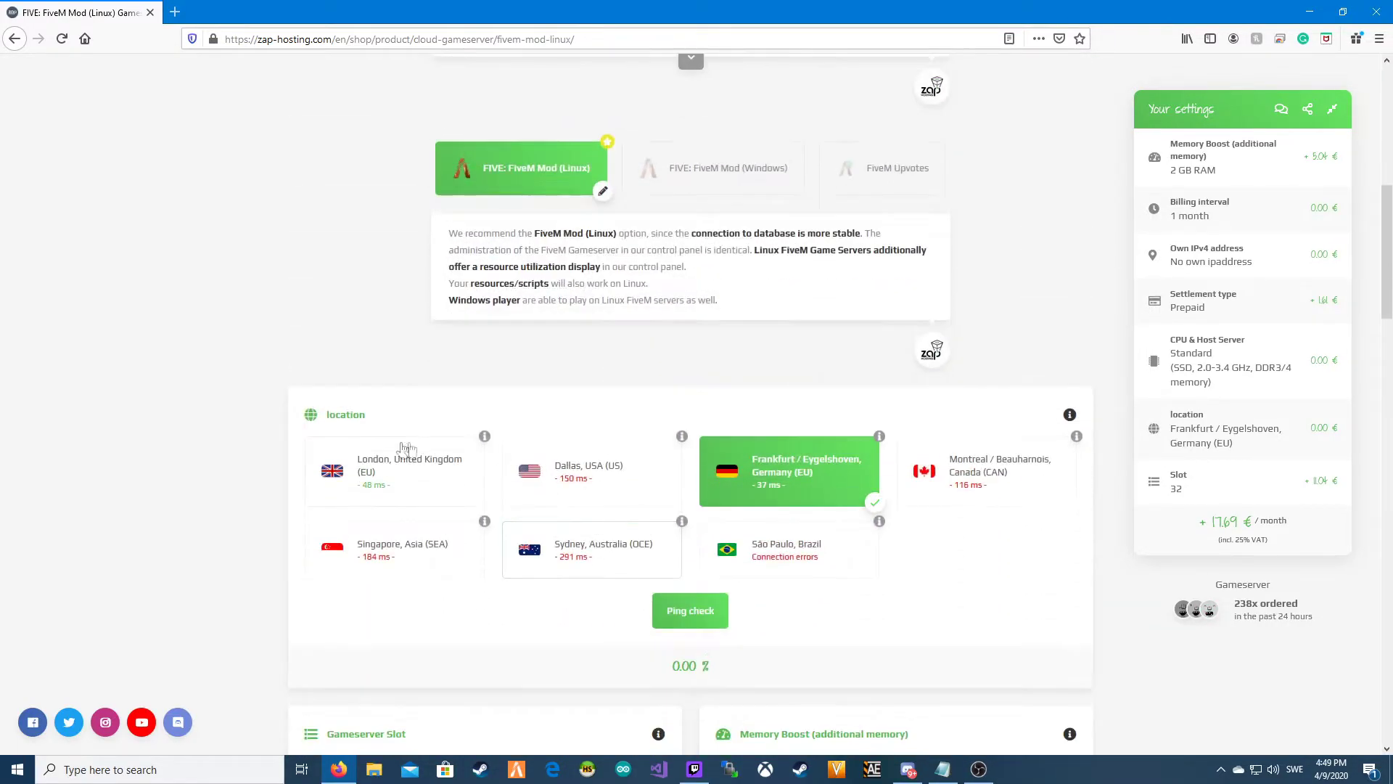
scroll(457, 456, down, 3)
scroll(457, 456, up, 3)
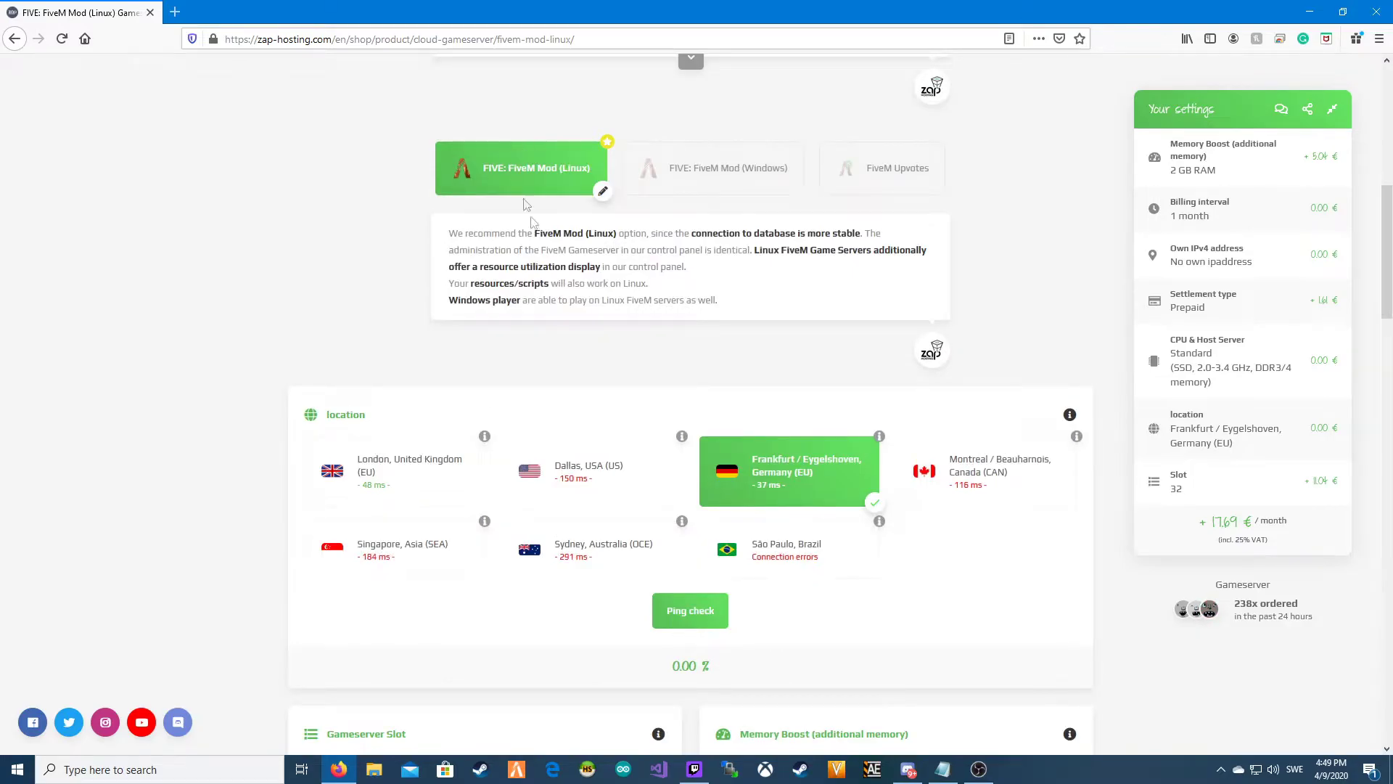
scroll(787, 491, down, 4)
scroll(508, 508, down, 1)
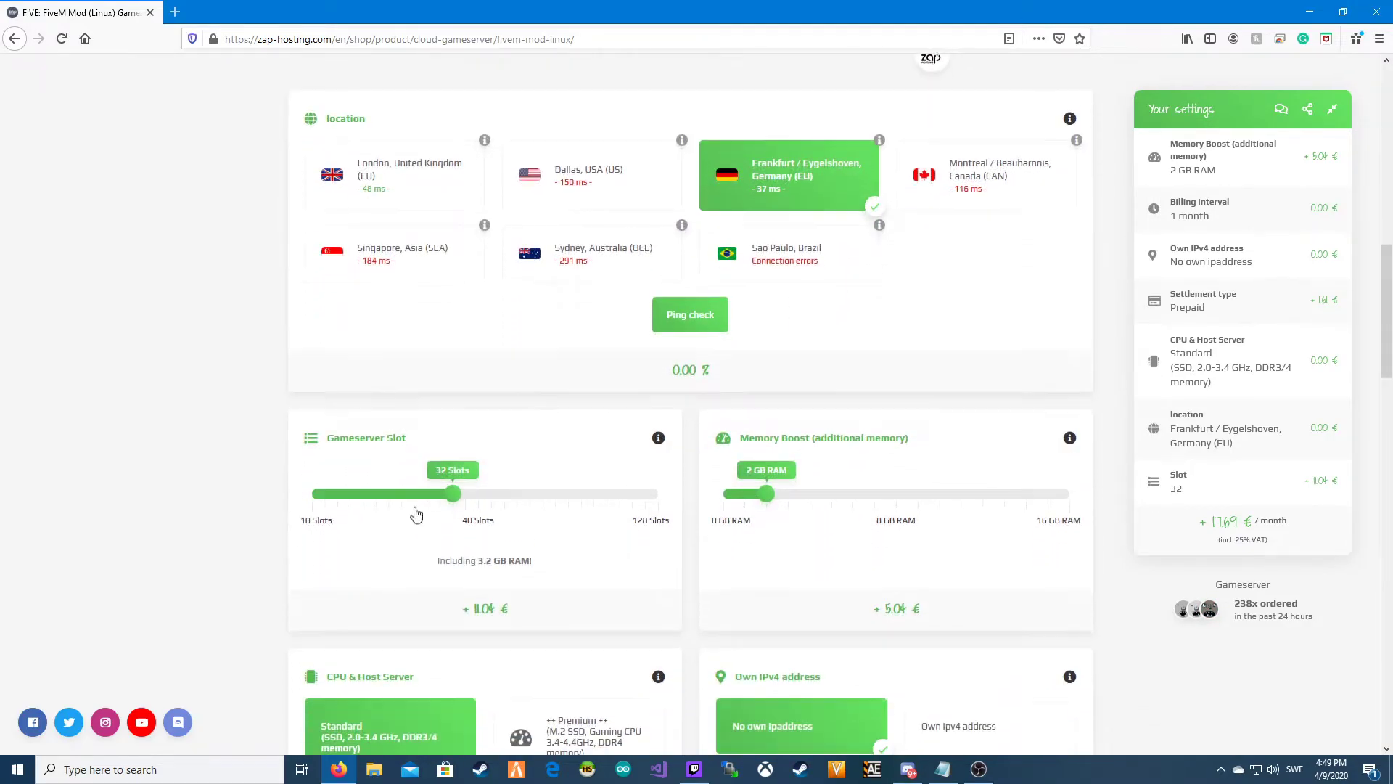
scroll(771, 495, down, 1)
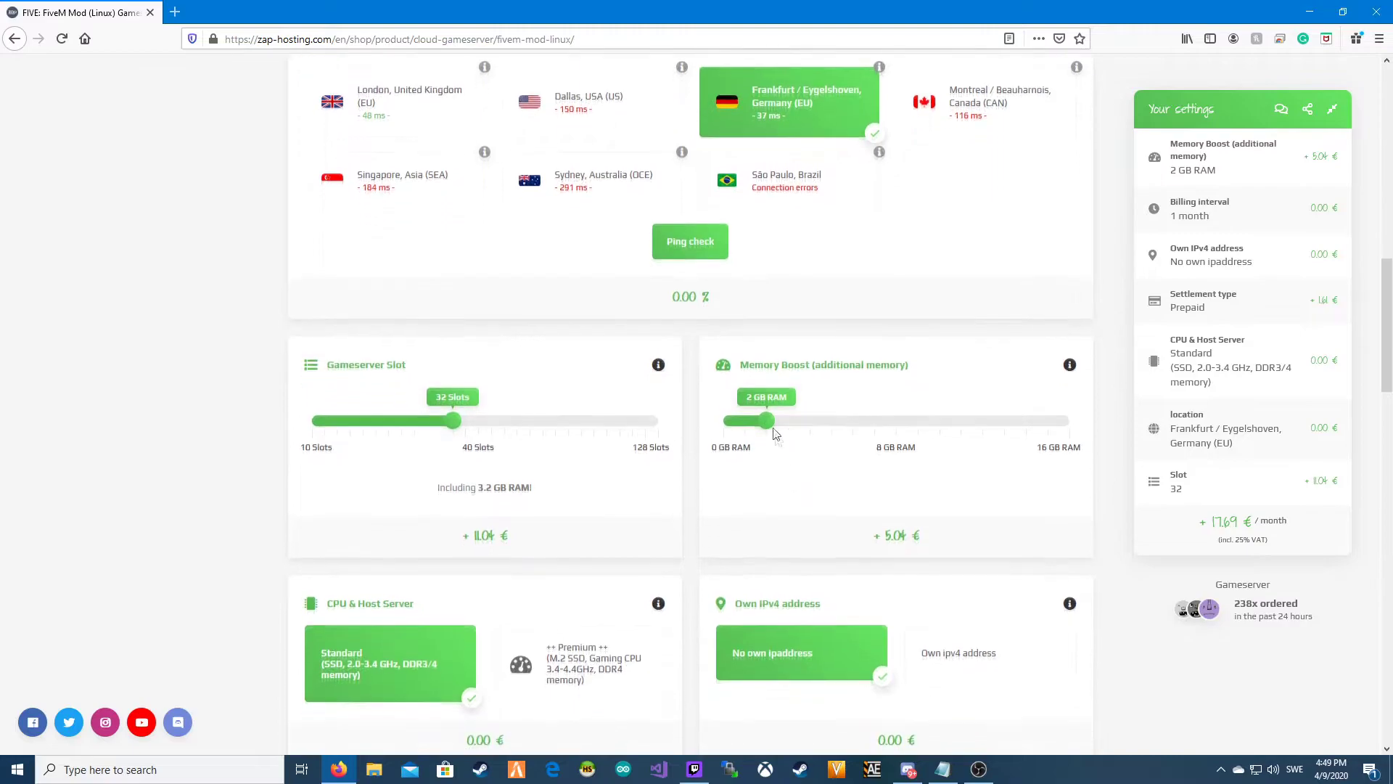
scroll(826, 500, down, 1)
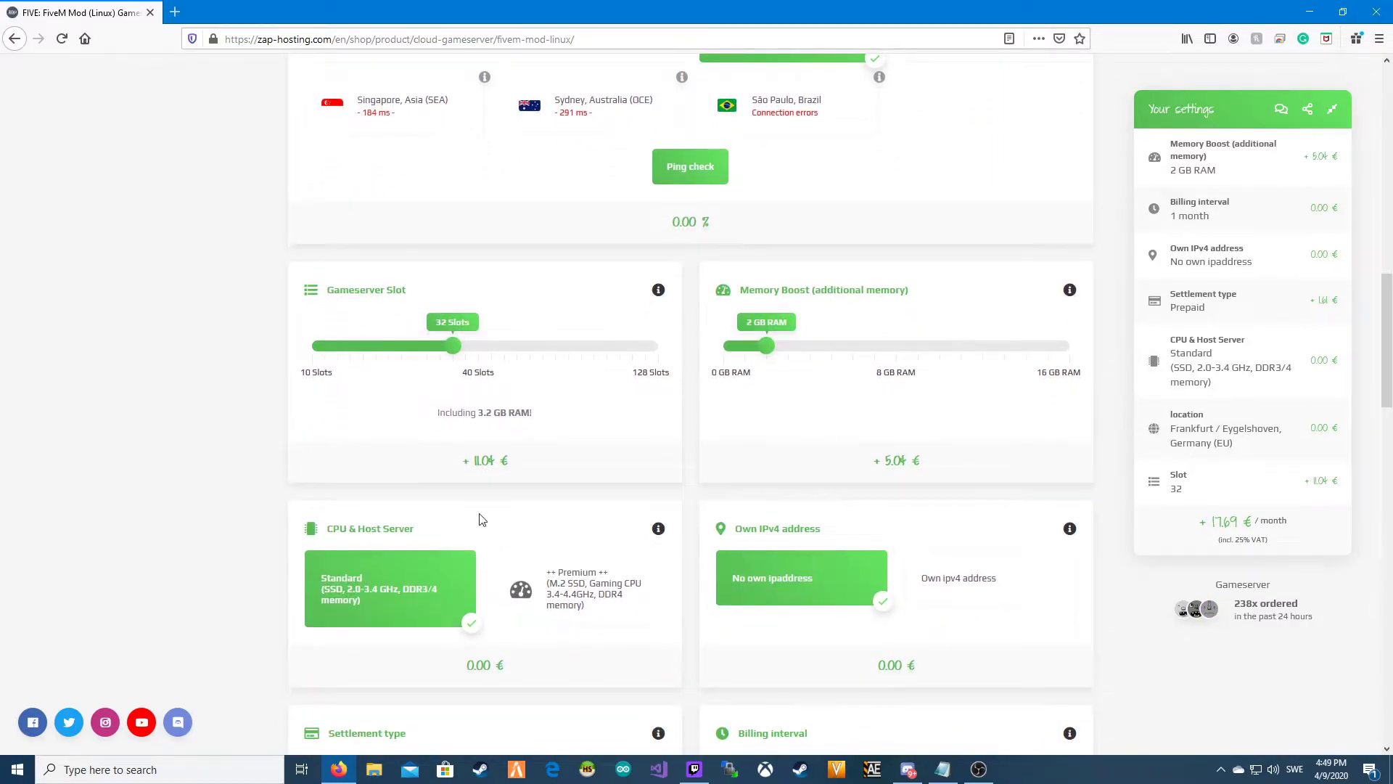
scroll(436, 523, down, 4)
scroll(756, 520, down, 1)
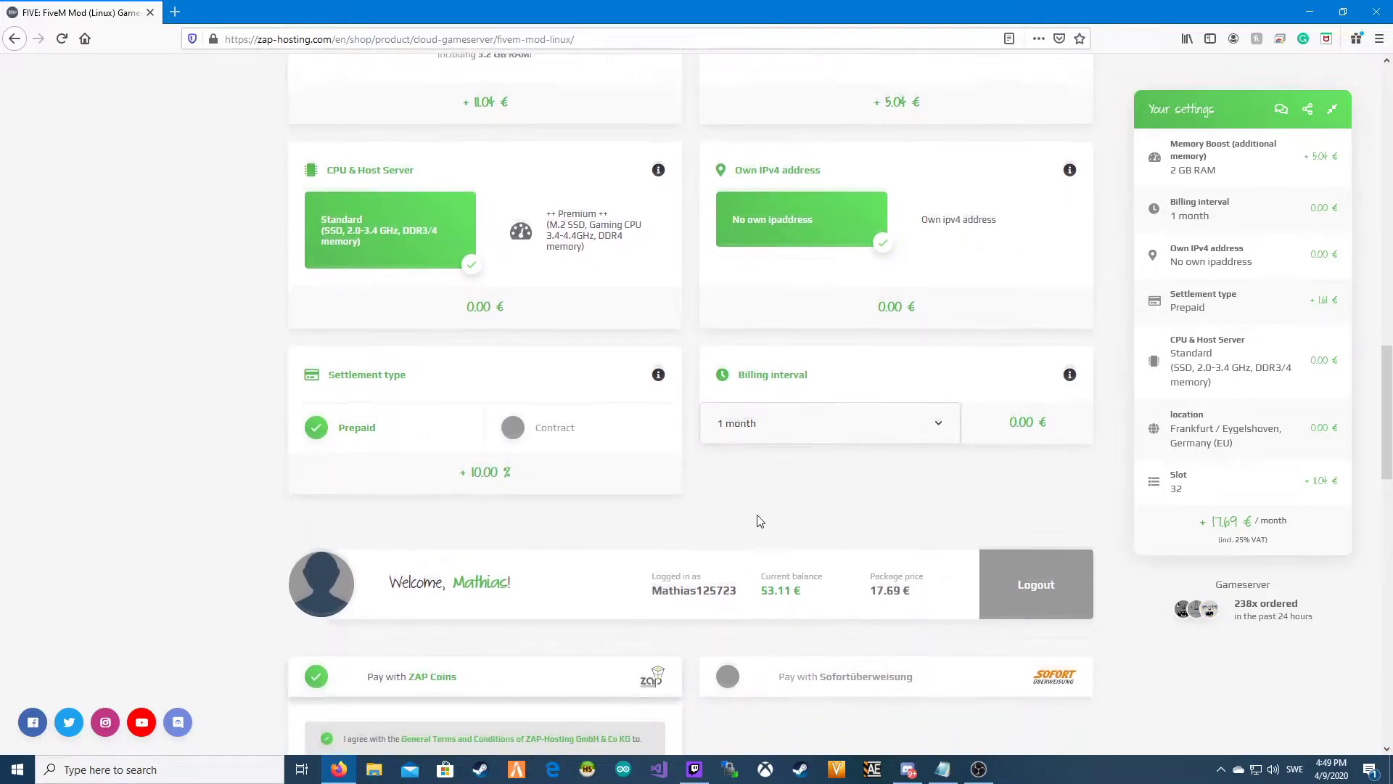
scroll(617, 573, down, 4)
scroll(584, 613, down, 1)
click(484, 627)
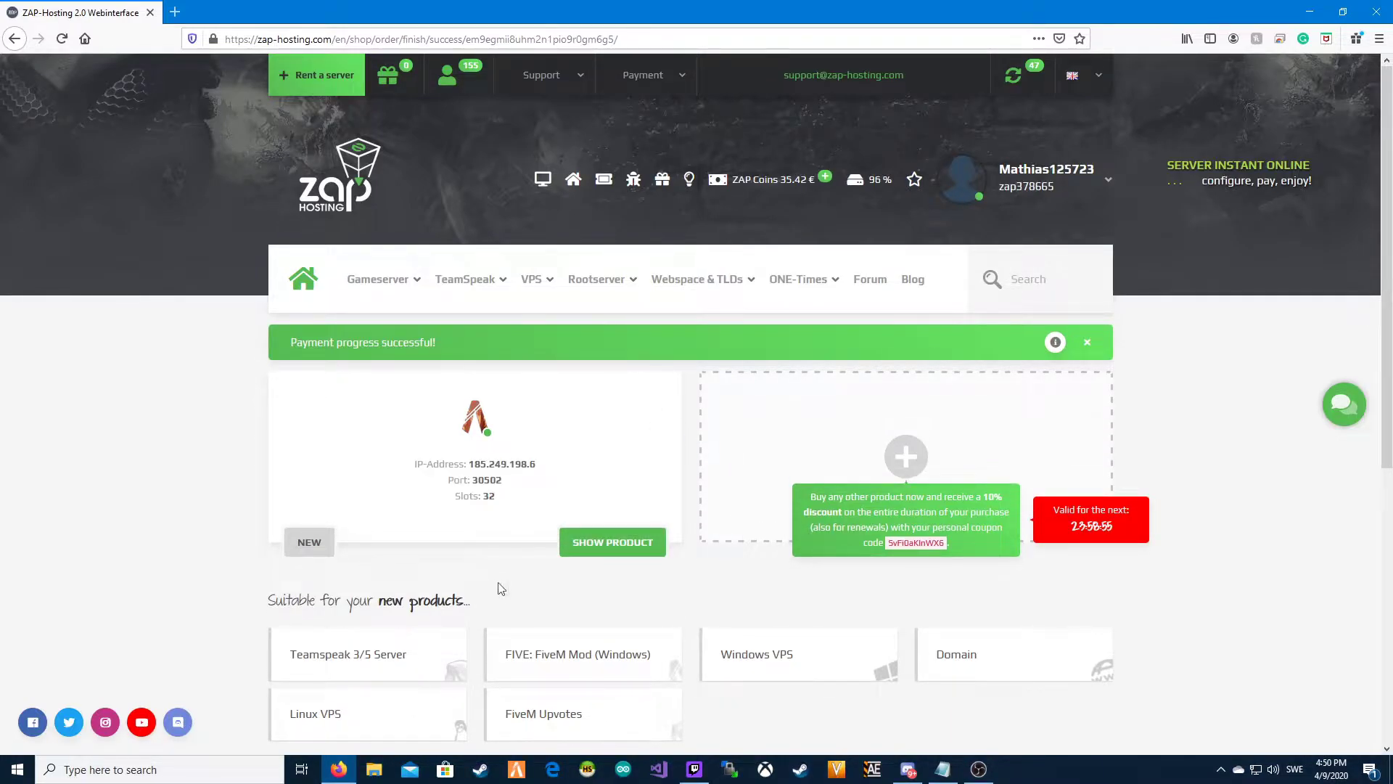
Show the new FiveM Mod (Linux) server's overview from the payment confirmation
click(622, 549)
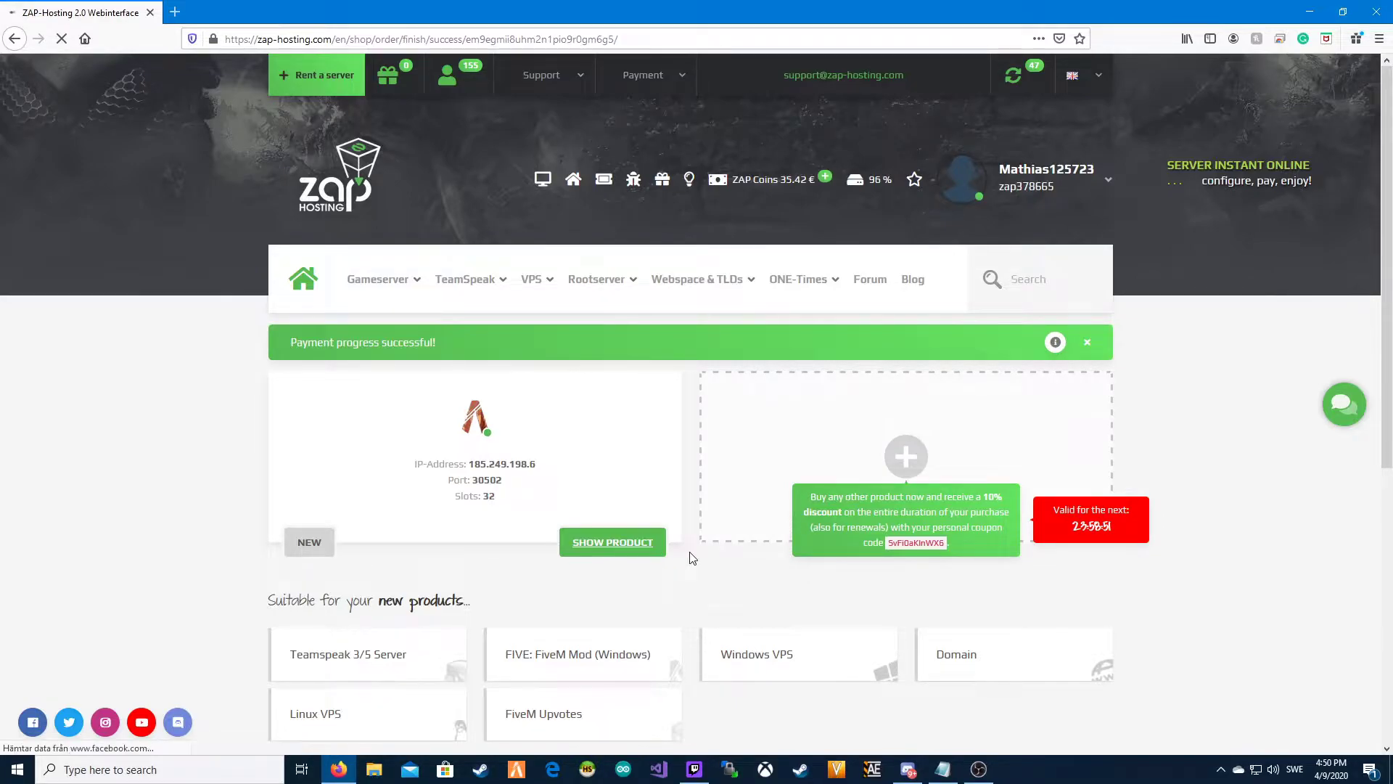
scroll(871, 537, down, 2)
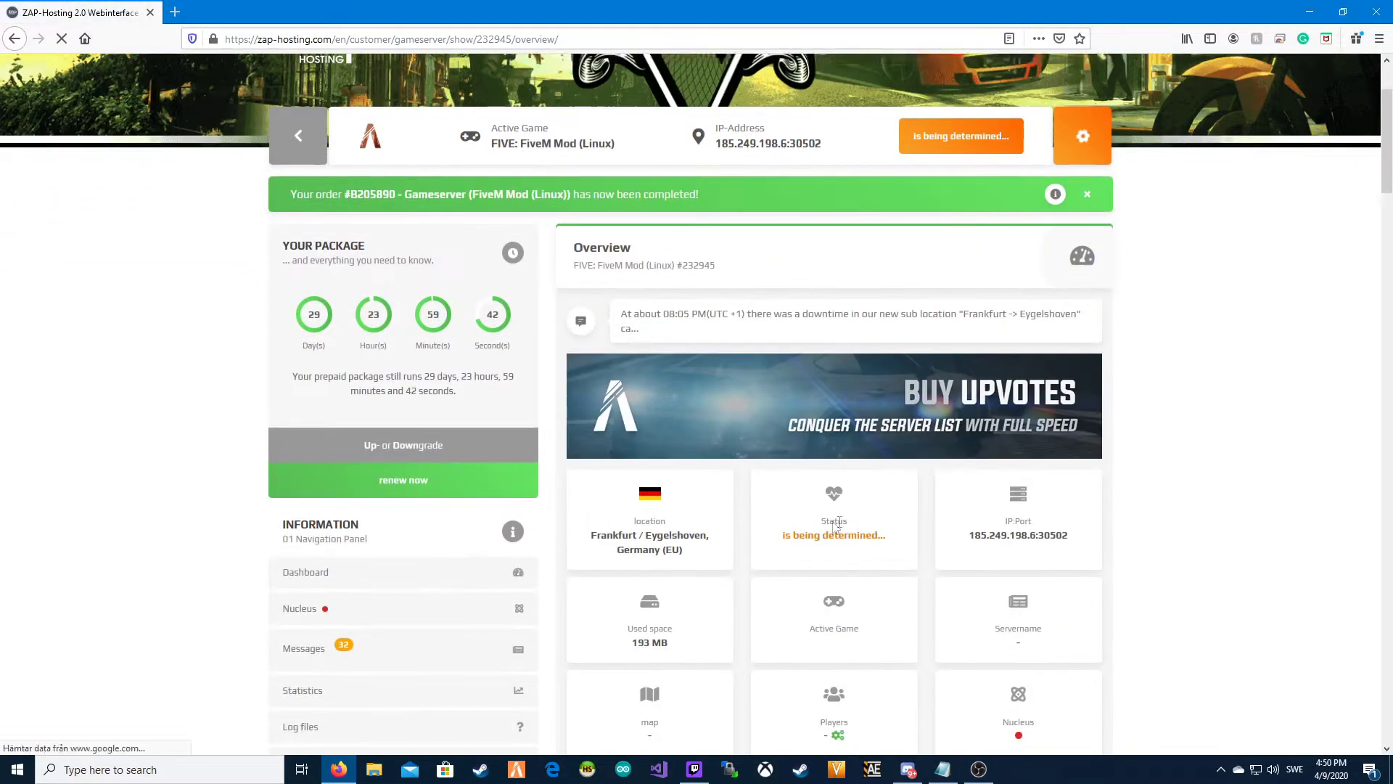
Start the new FiveM server until it is online, then stop it again
scroll(955, 518, down, 1)
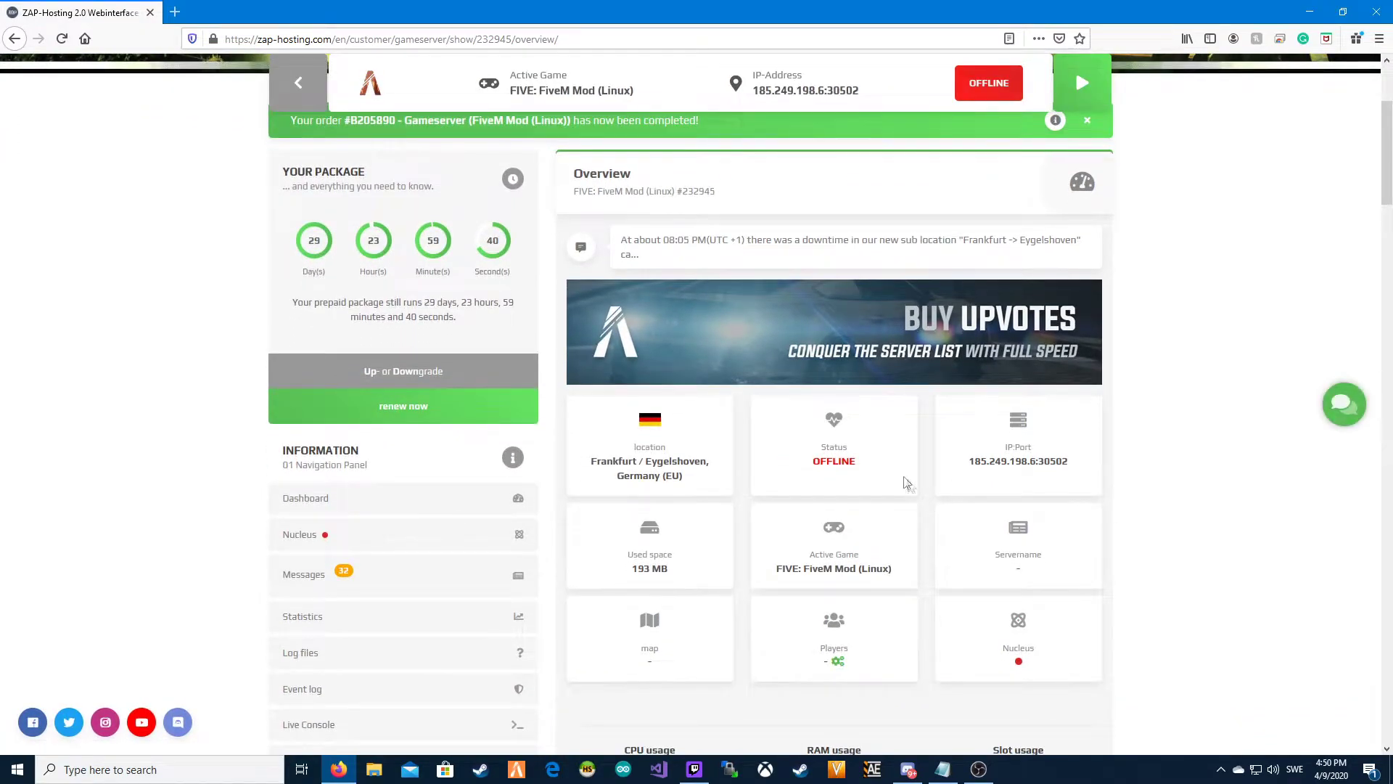
scroll(830, 439, up, 3)
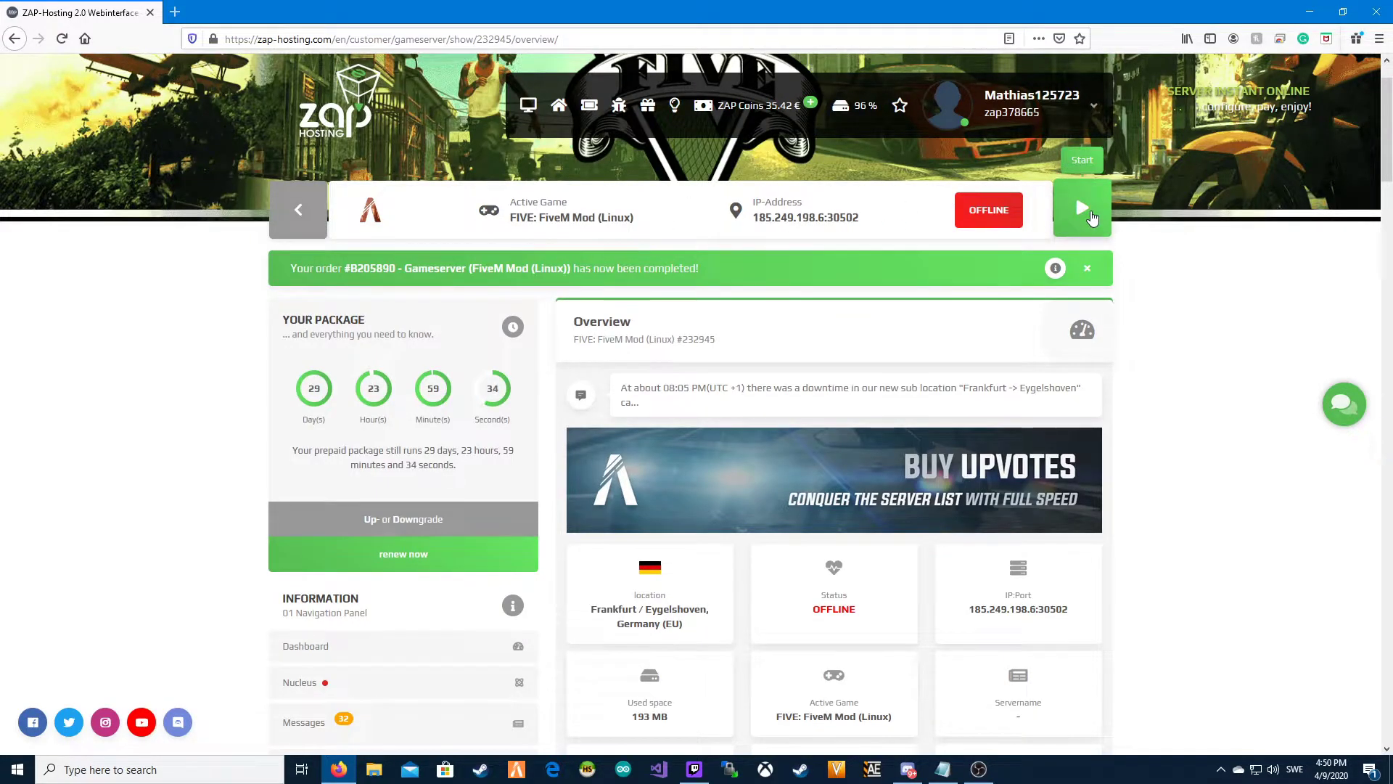
click(1093, 217)
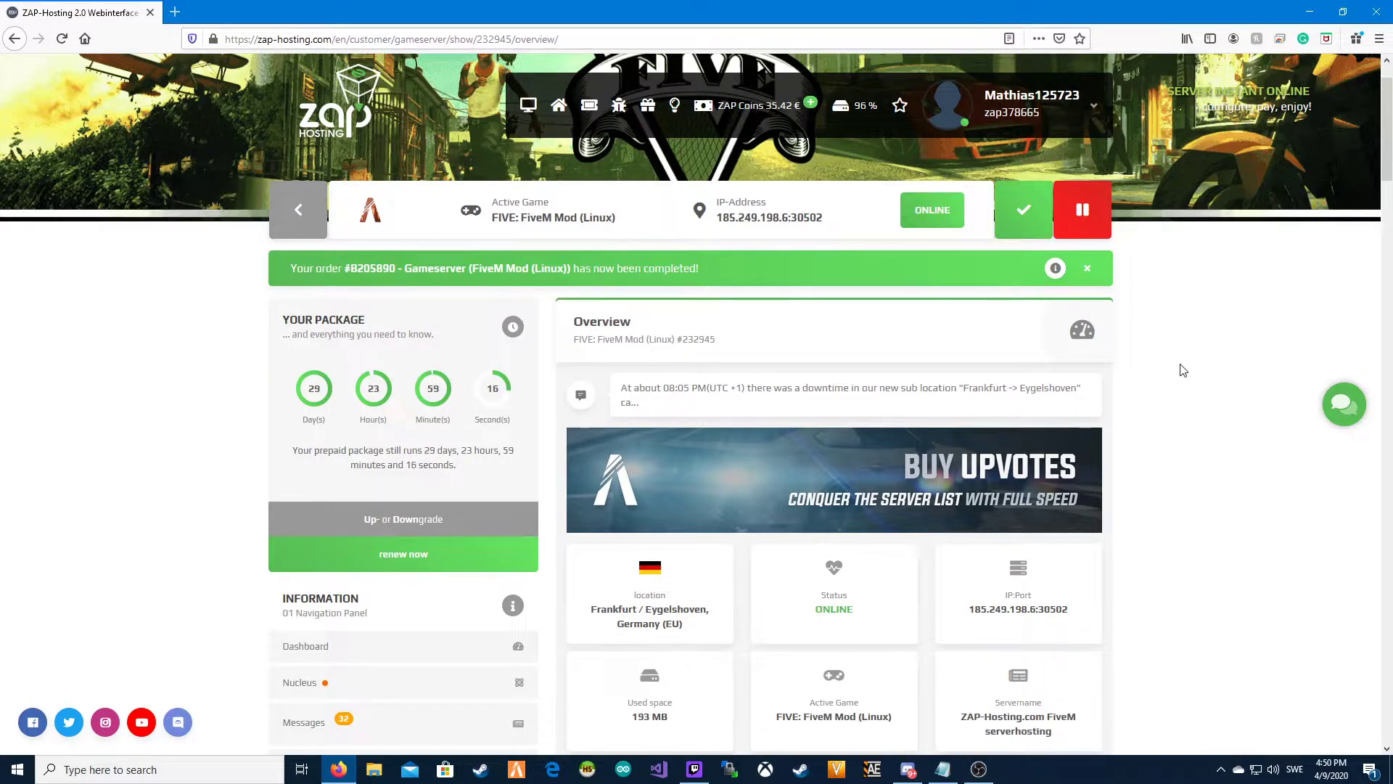
click(1085, 212)
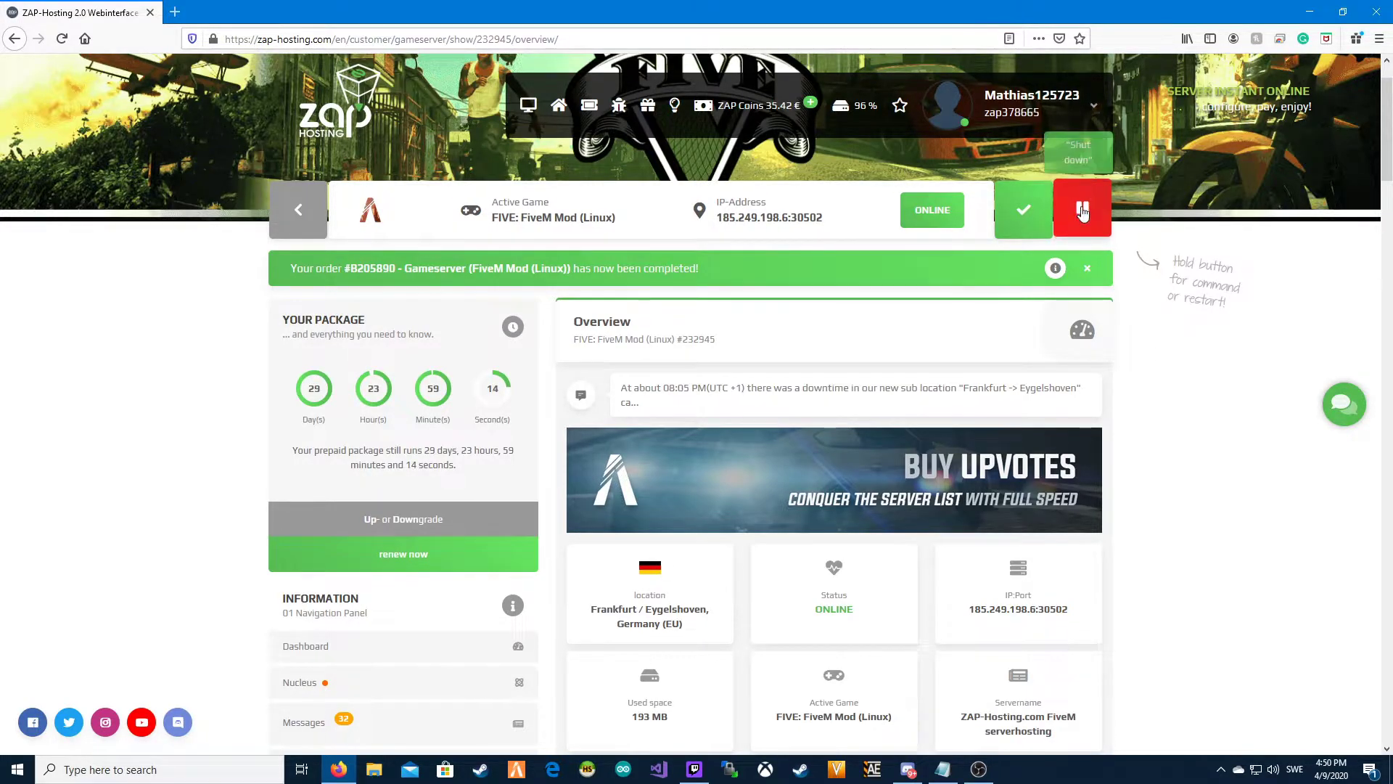
Go to the game server's Settings page
scroll(1147, 421, down, 1)
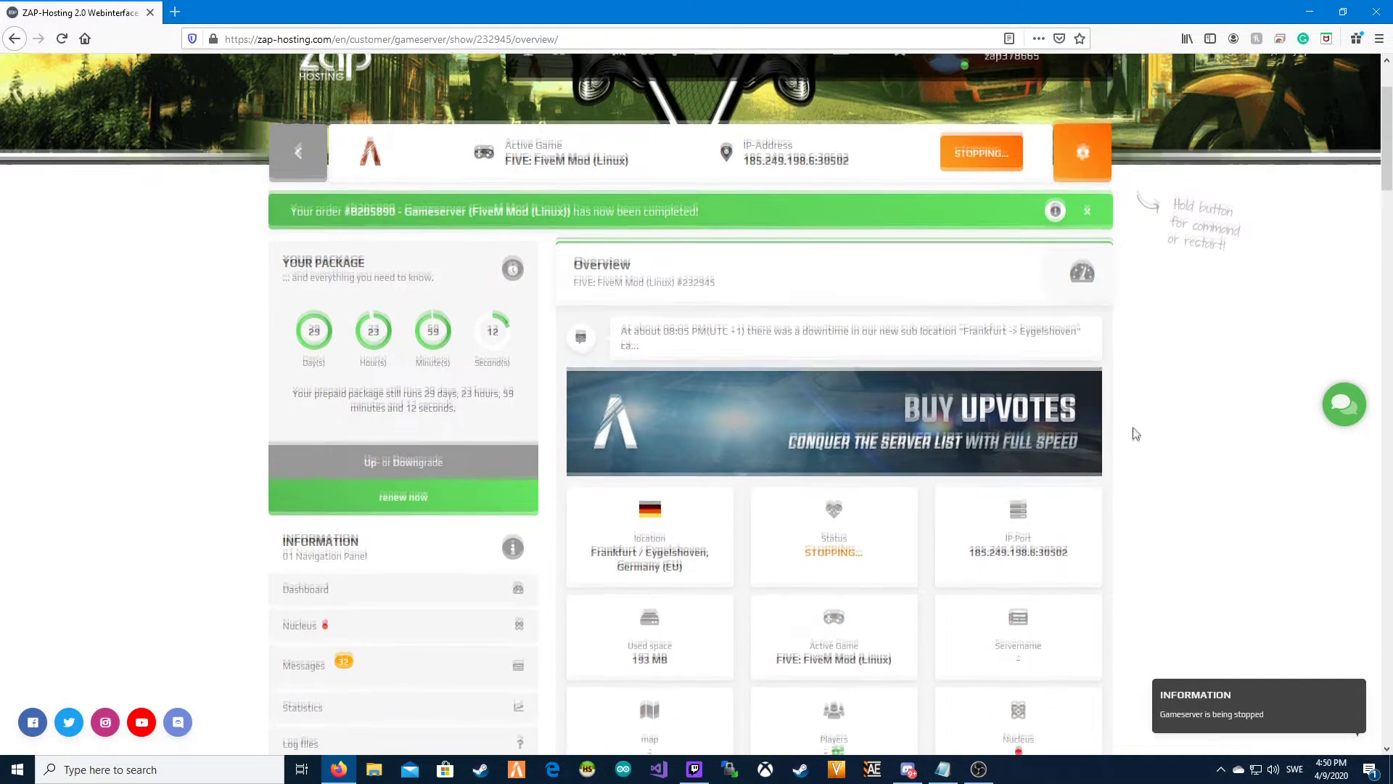
scroll(1137, 450, down, 2)
scroll(1134, 467, down, 2)
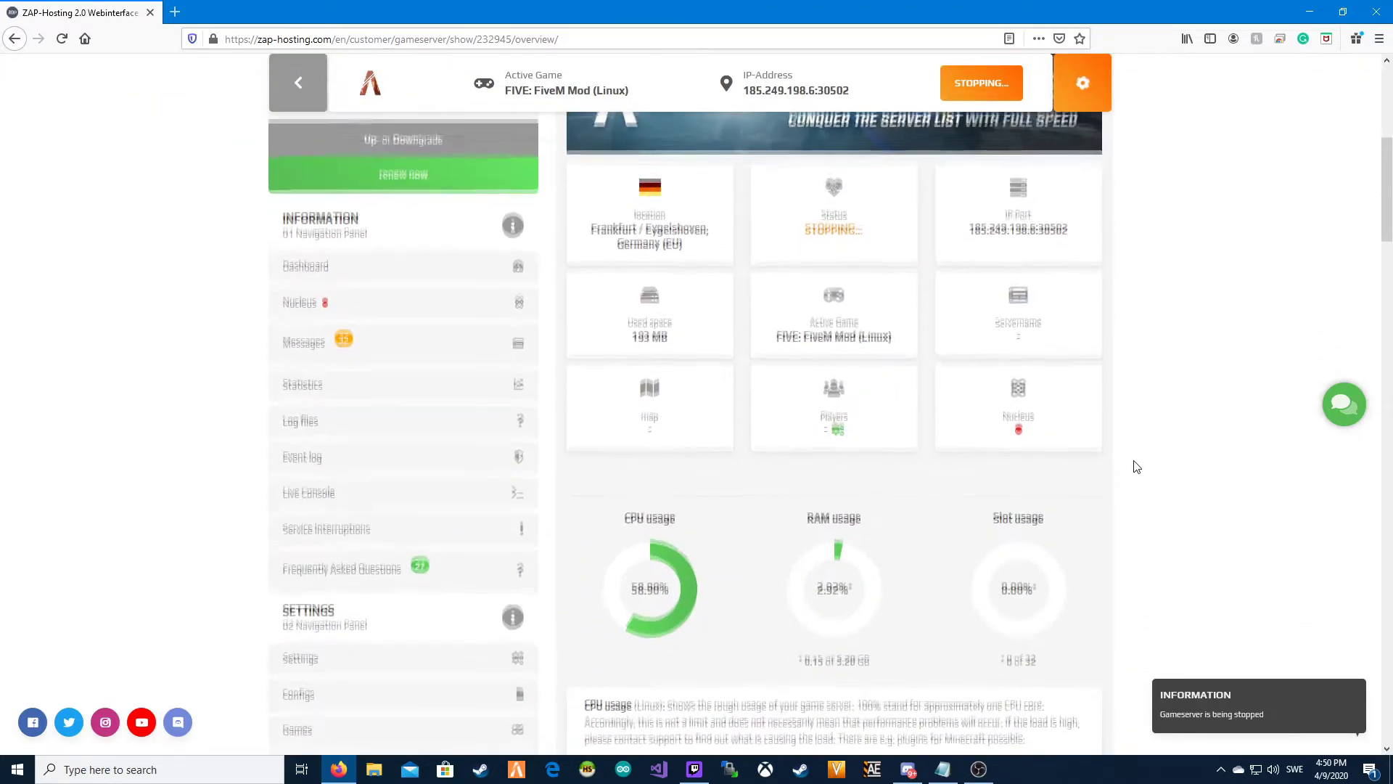
scroll(1125, 461, down, 1)
scroll(1016, 468, down, 1)
scroll(840, 473, down, 1)
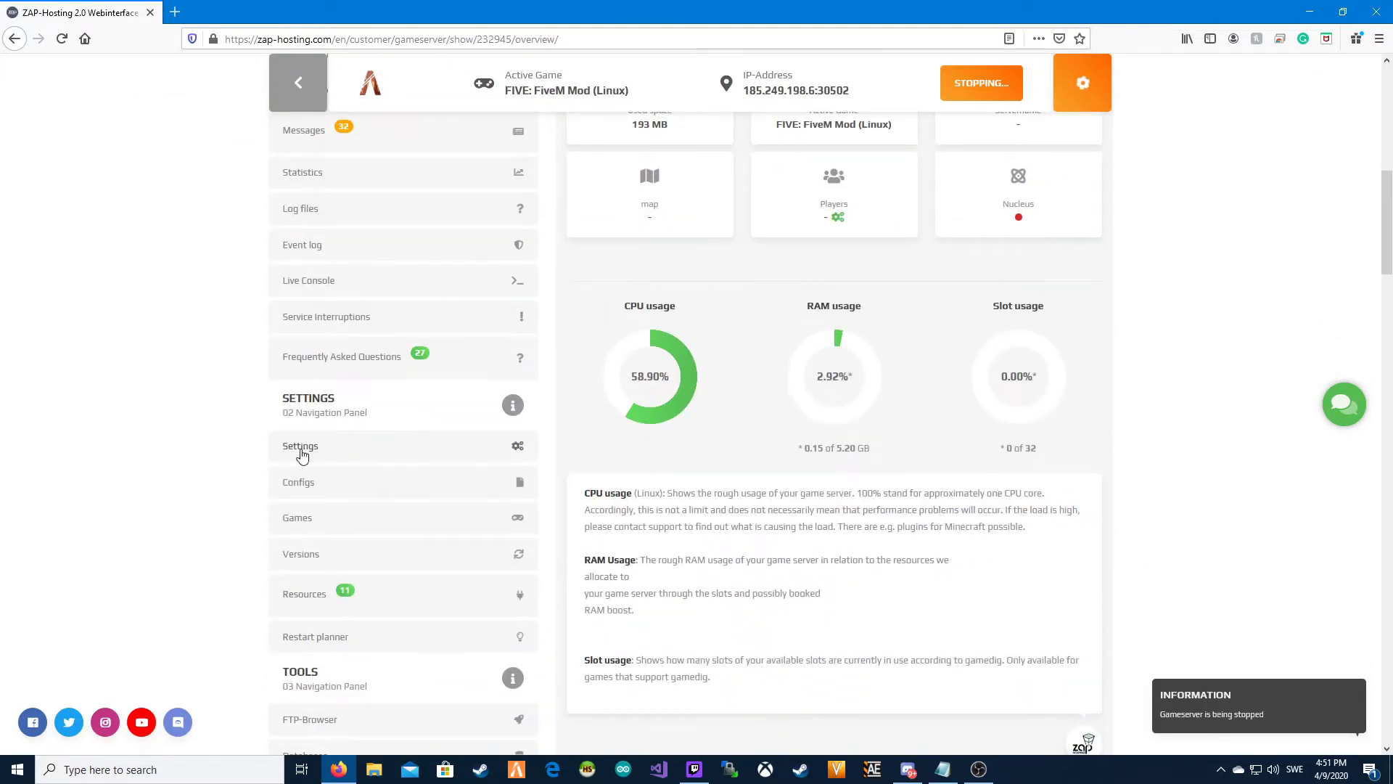
click(301, 453)
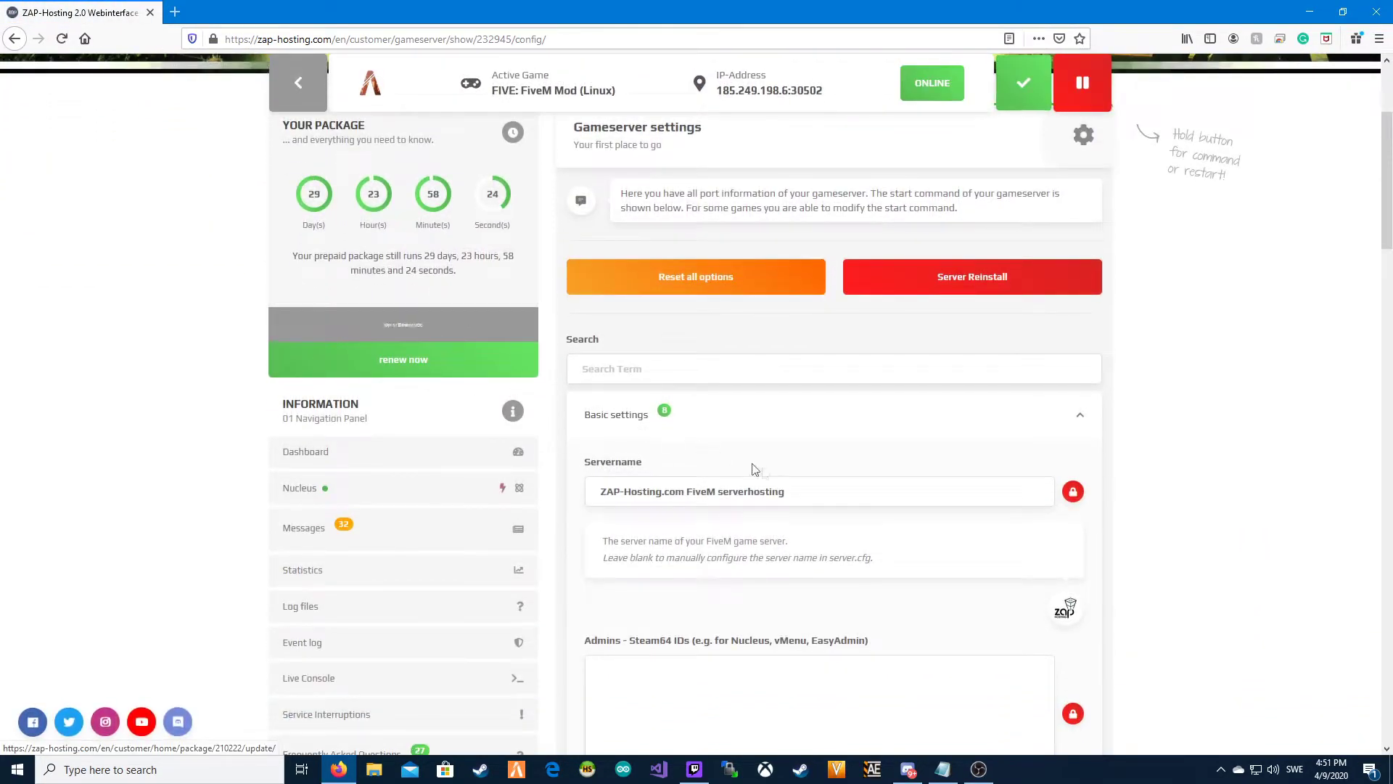
Delete the default 'FiveM serverhosting' part of the server name
drag(790, 483, 576, 467)
click(792, 499)
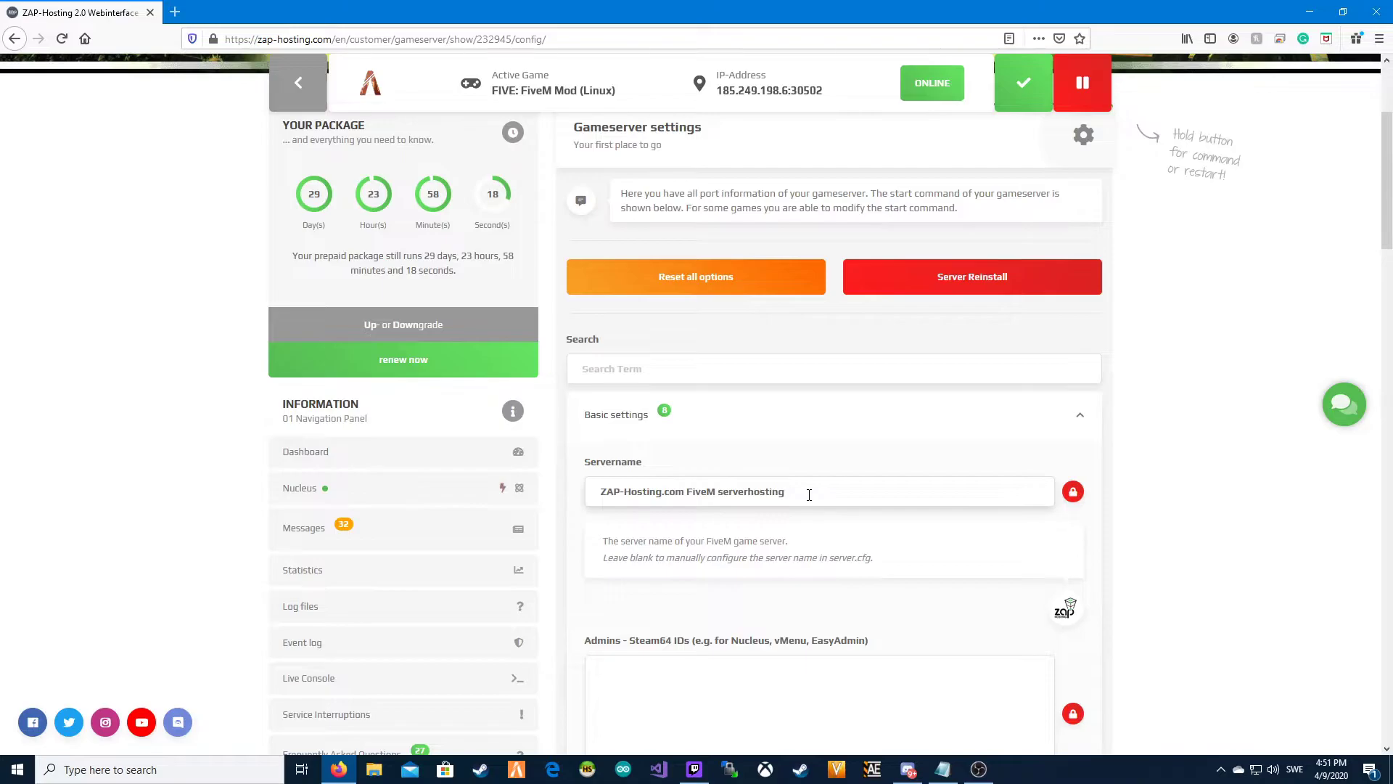
drag(809, 495, 695, 498)
key(BackSpace)
scroll(942, 483, down, 4)
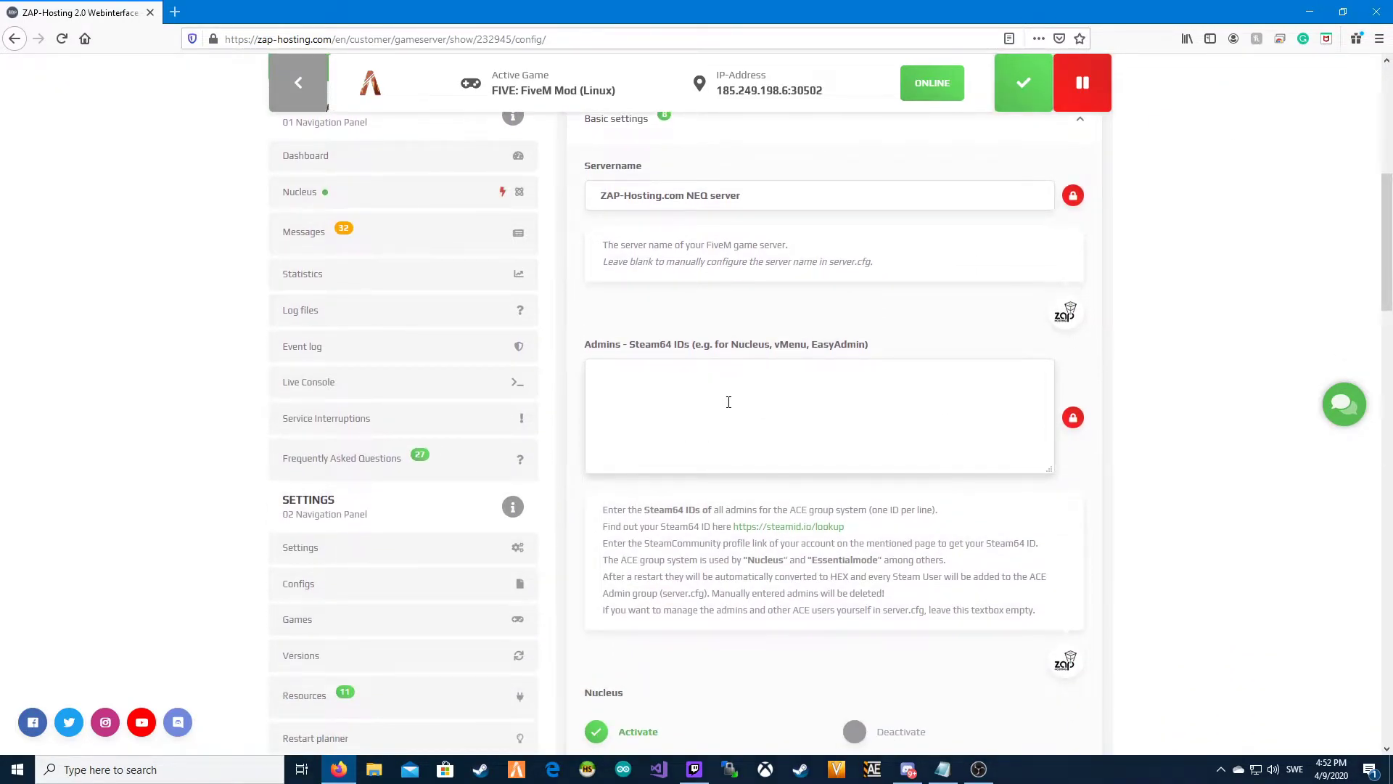
scroll(755, 402, down, 3)
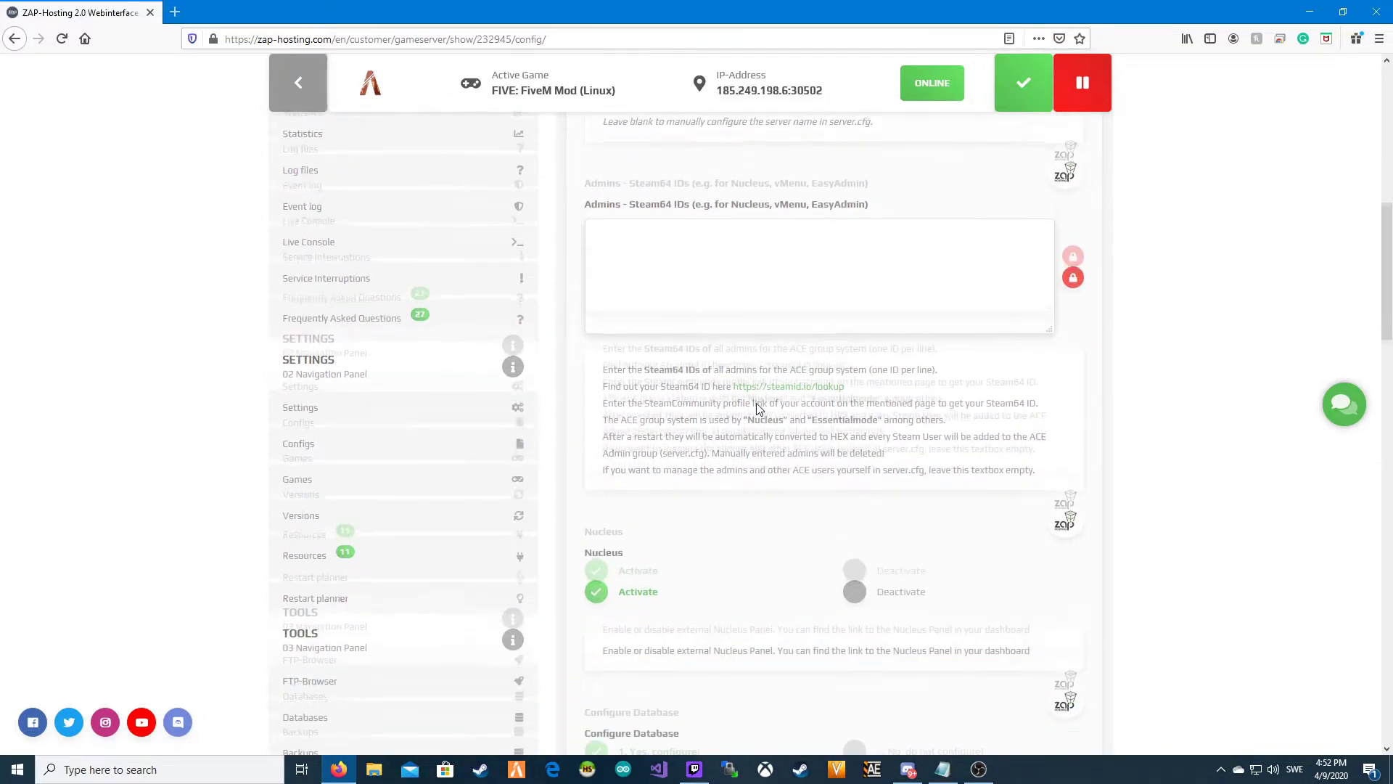
scroll(755, 402, down, 2)
scroll(755, 402, down, 2)
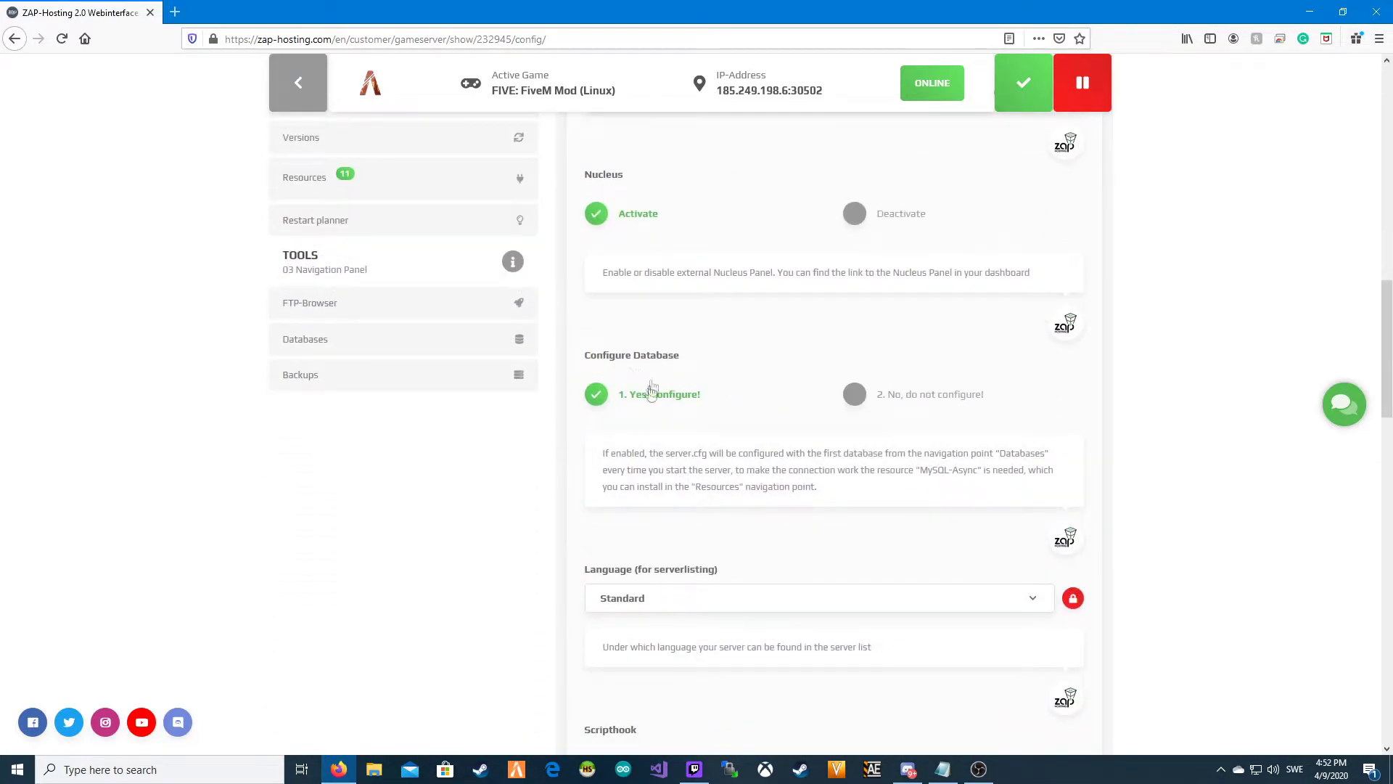
scroll(715, 420, down, 2)
scroll(739, 452, down, 3)
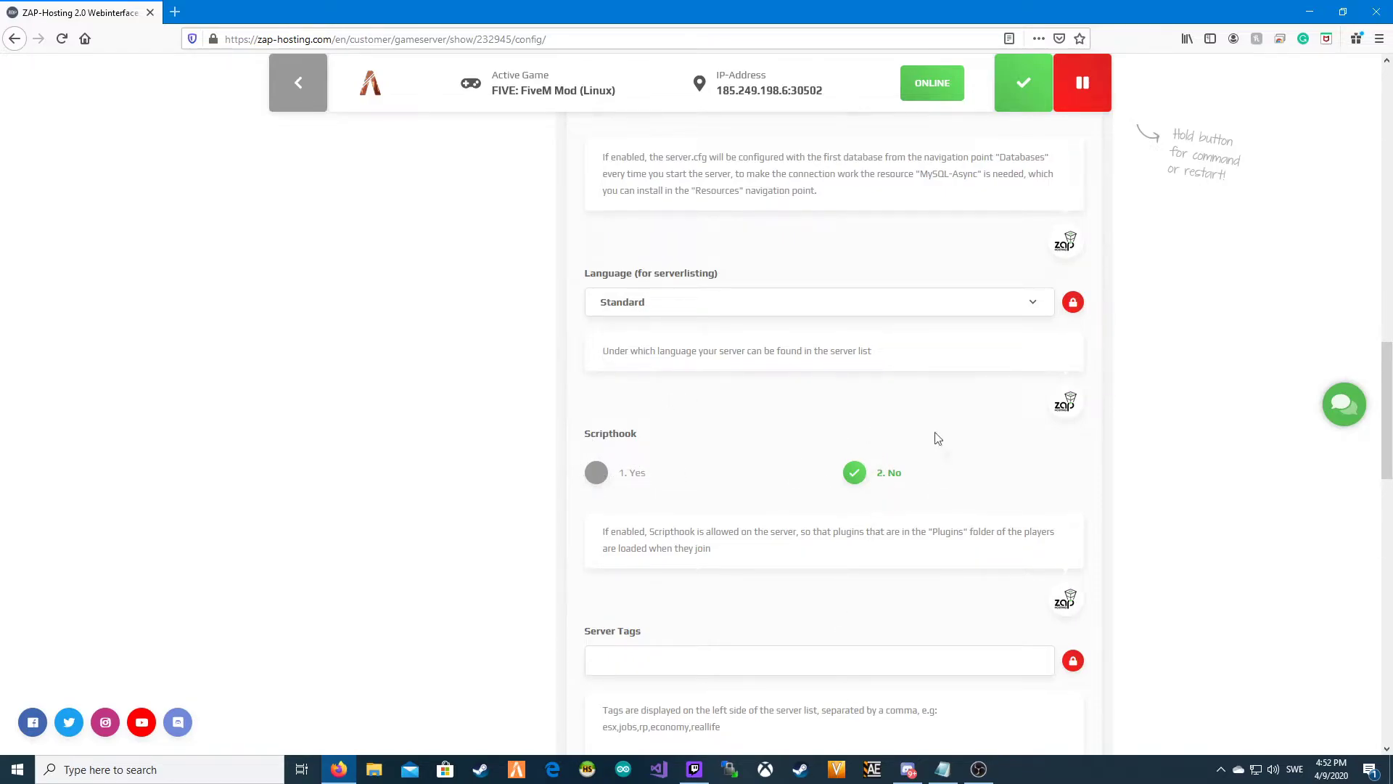
scroll(876, 563, down, 3)
Enter 'roleplay,sweden' as the server tags and select the Rcon password value
click(748, 451)
text(roleplay,sweden)
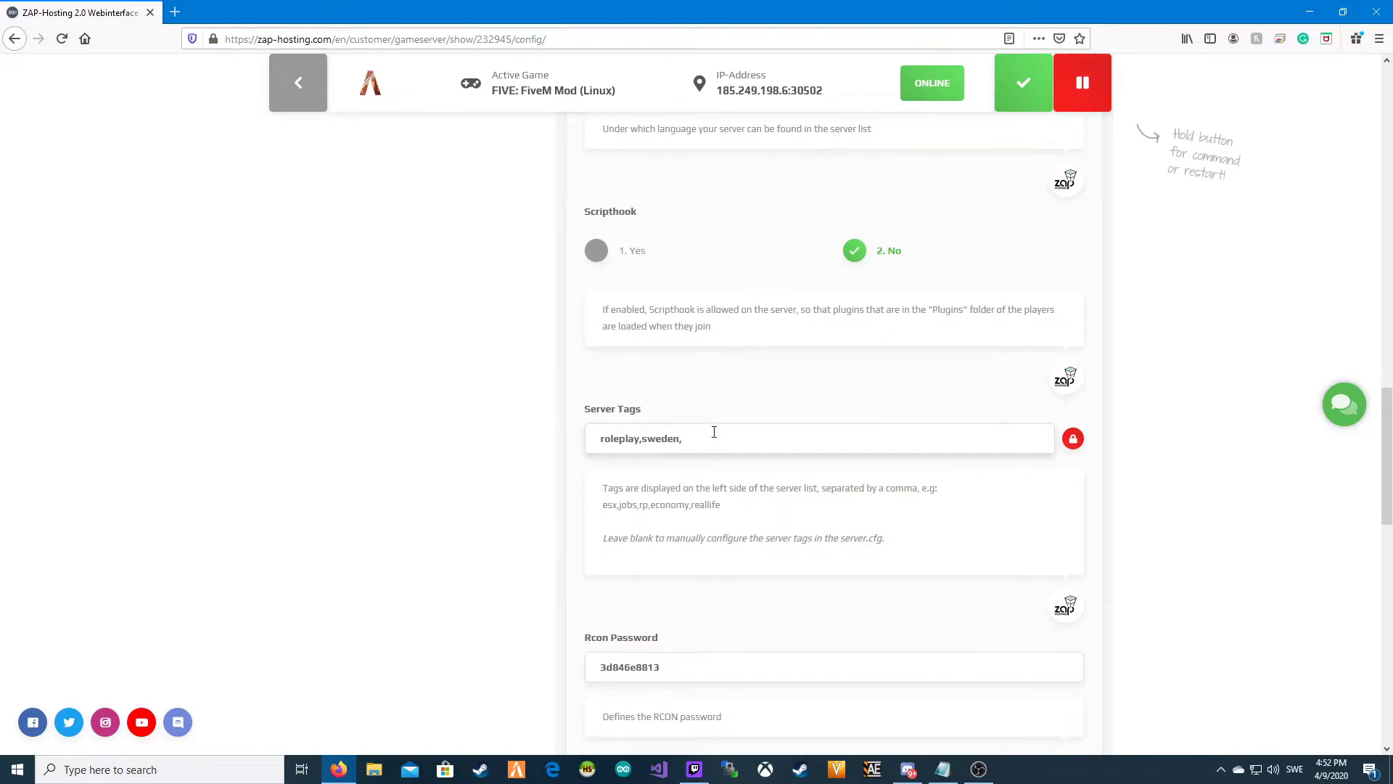
scroll(740, 431, down, 4)
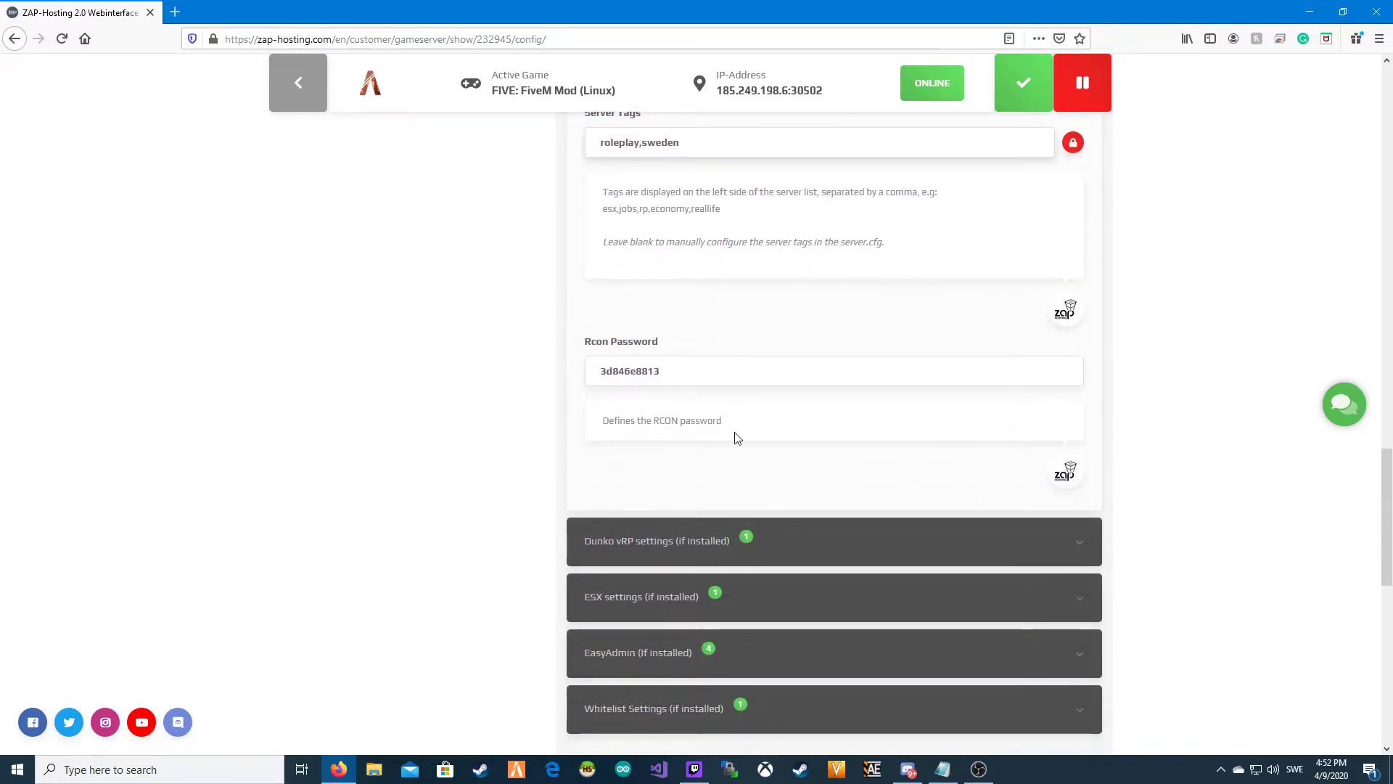
double_click(691, 375)
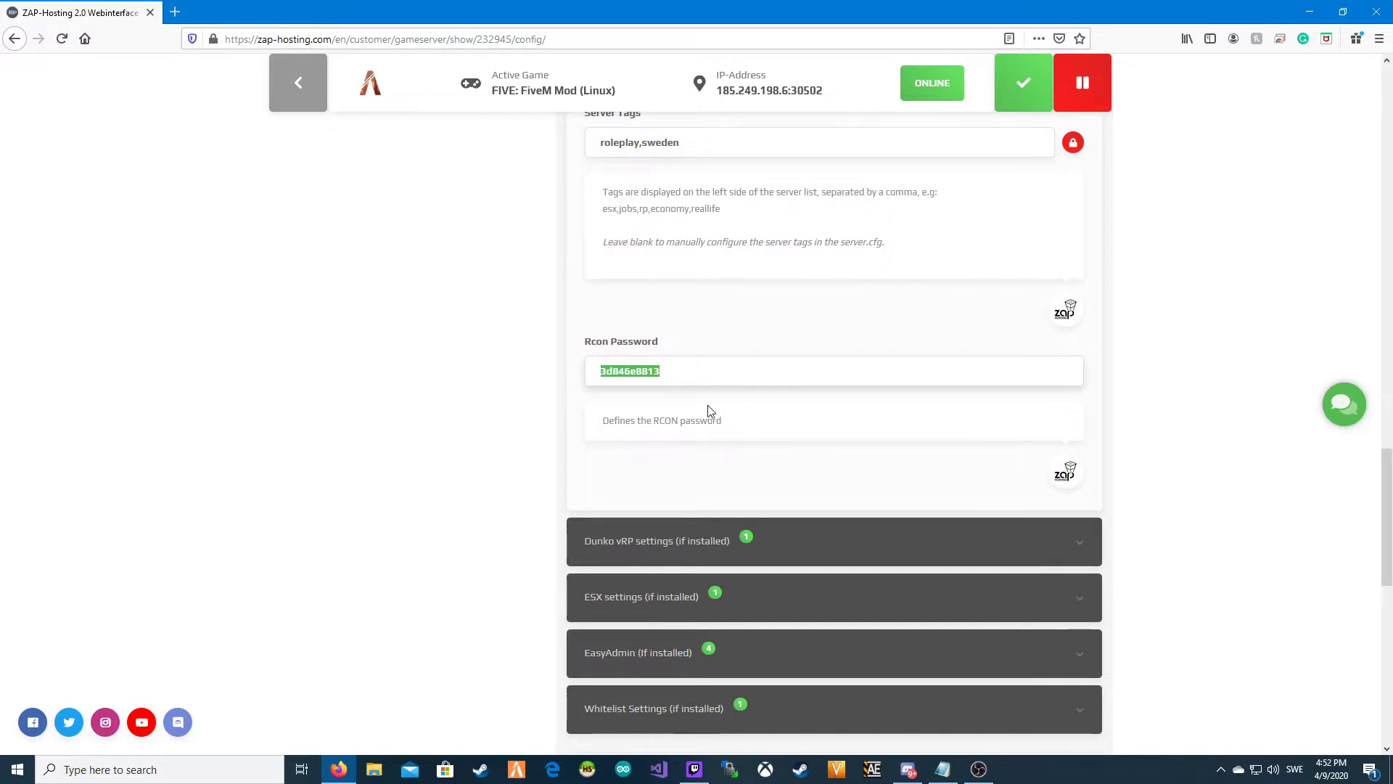
click(703, 377)
double_click(703, 376)
click(699, 377)
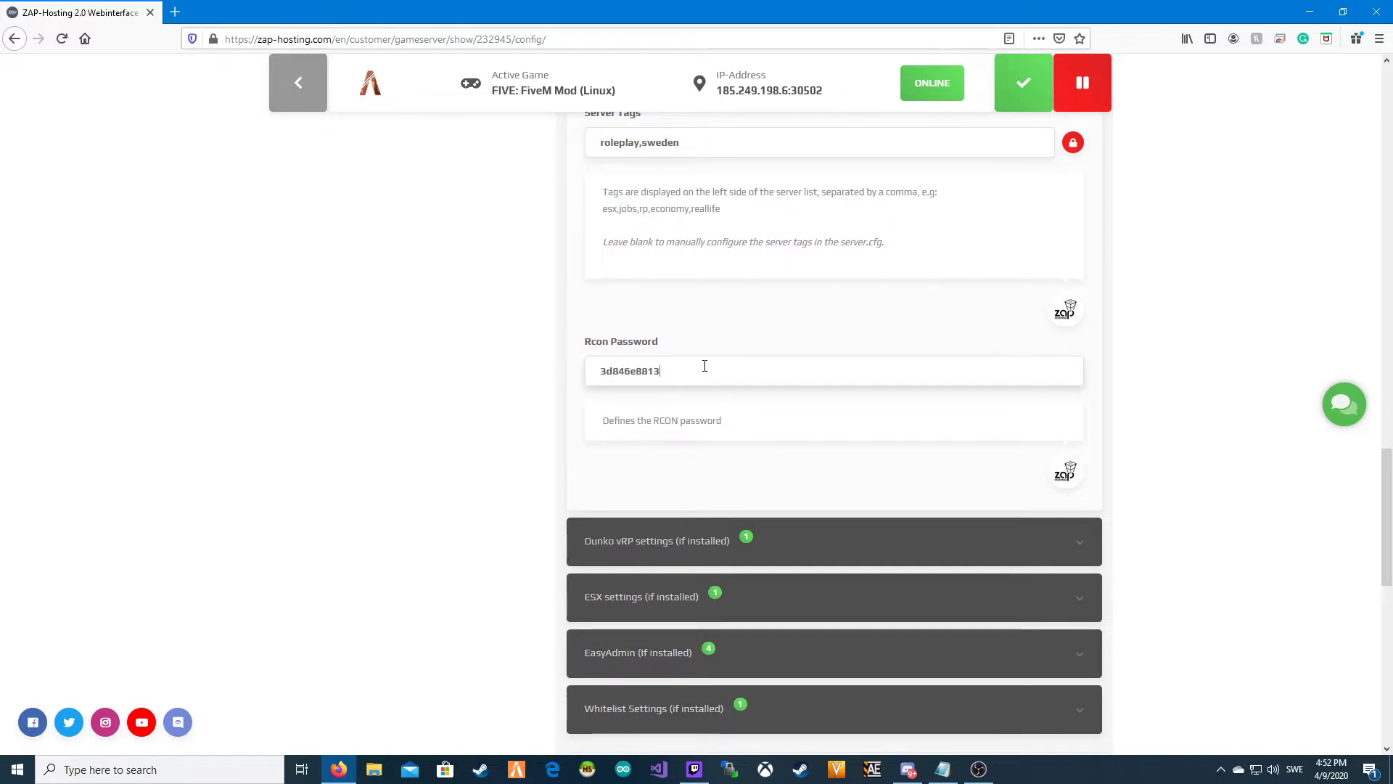
double_click(701, 366)
click(696, 376)
scroll(704, 494, up, 5)
scroll(696, 500, up, 7)
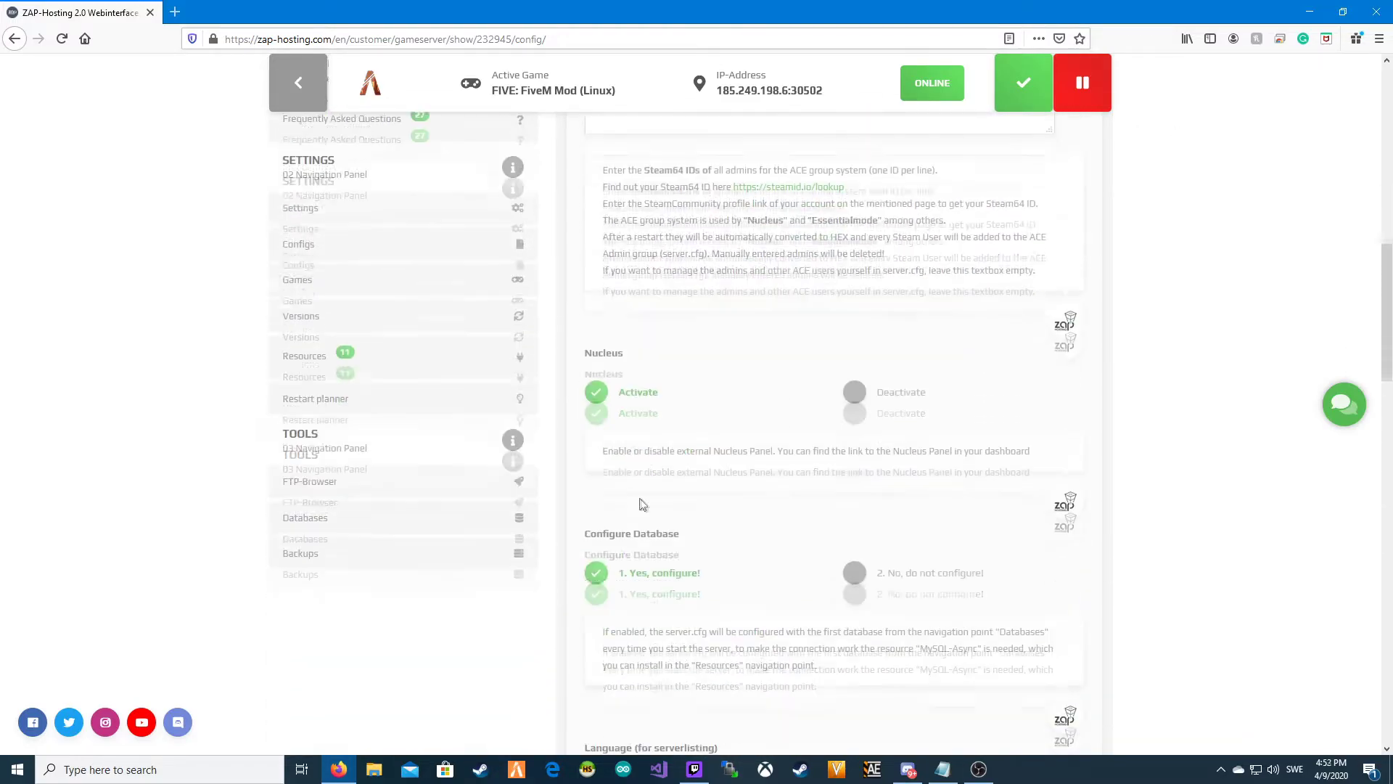
click(302, 288)
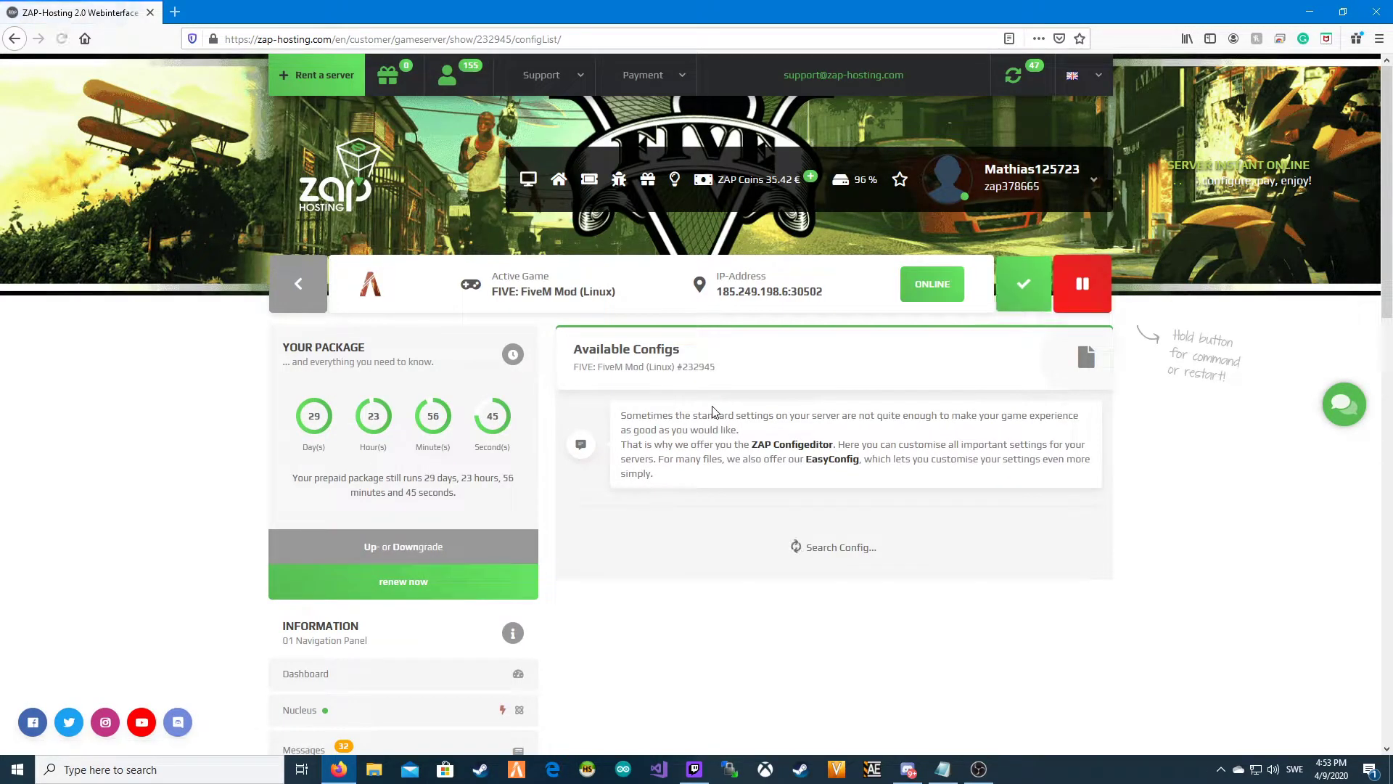
scroll(733, 415, down, 1)
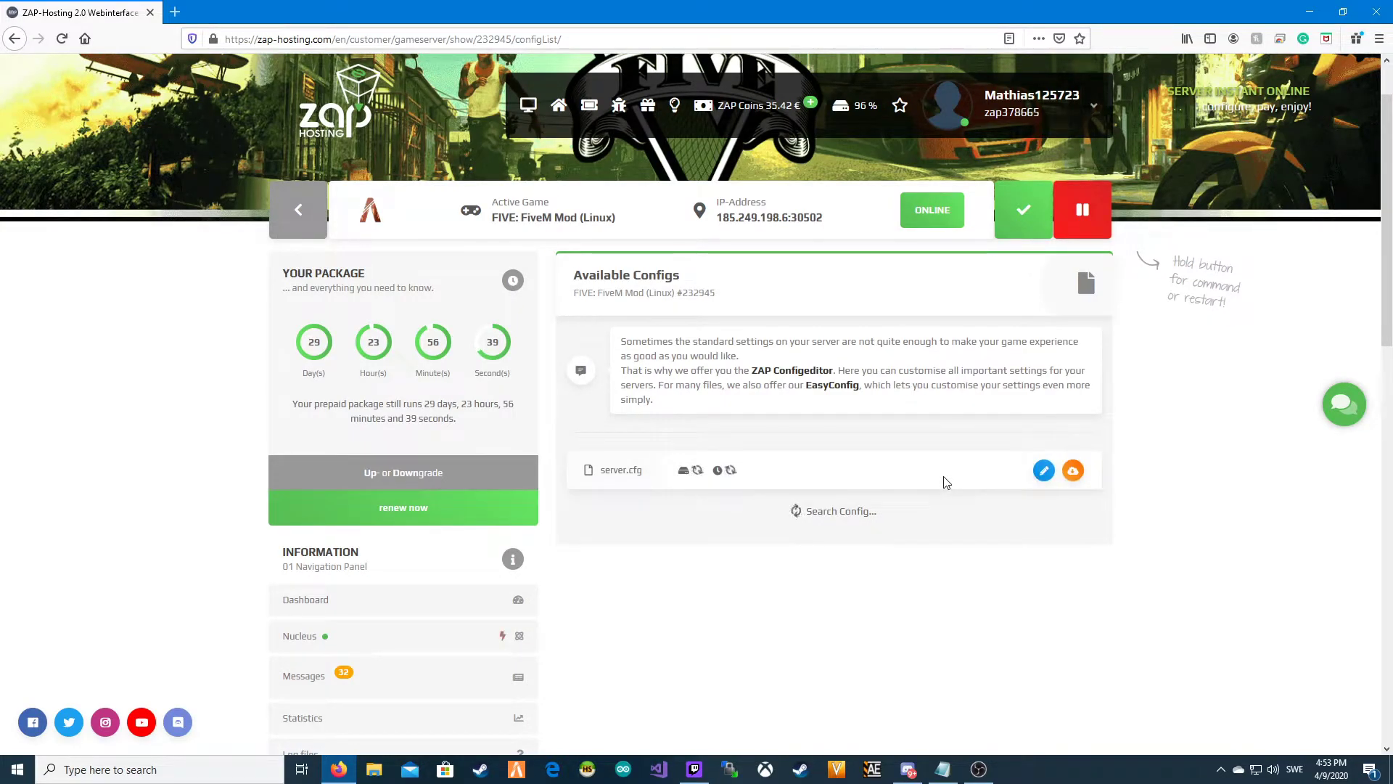
click(1043, 470)
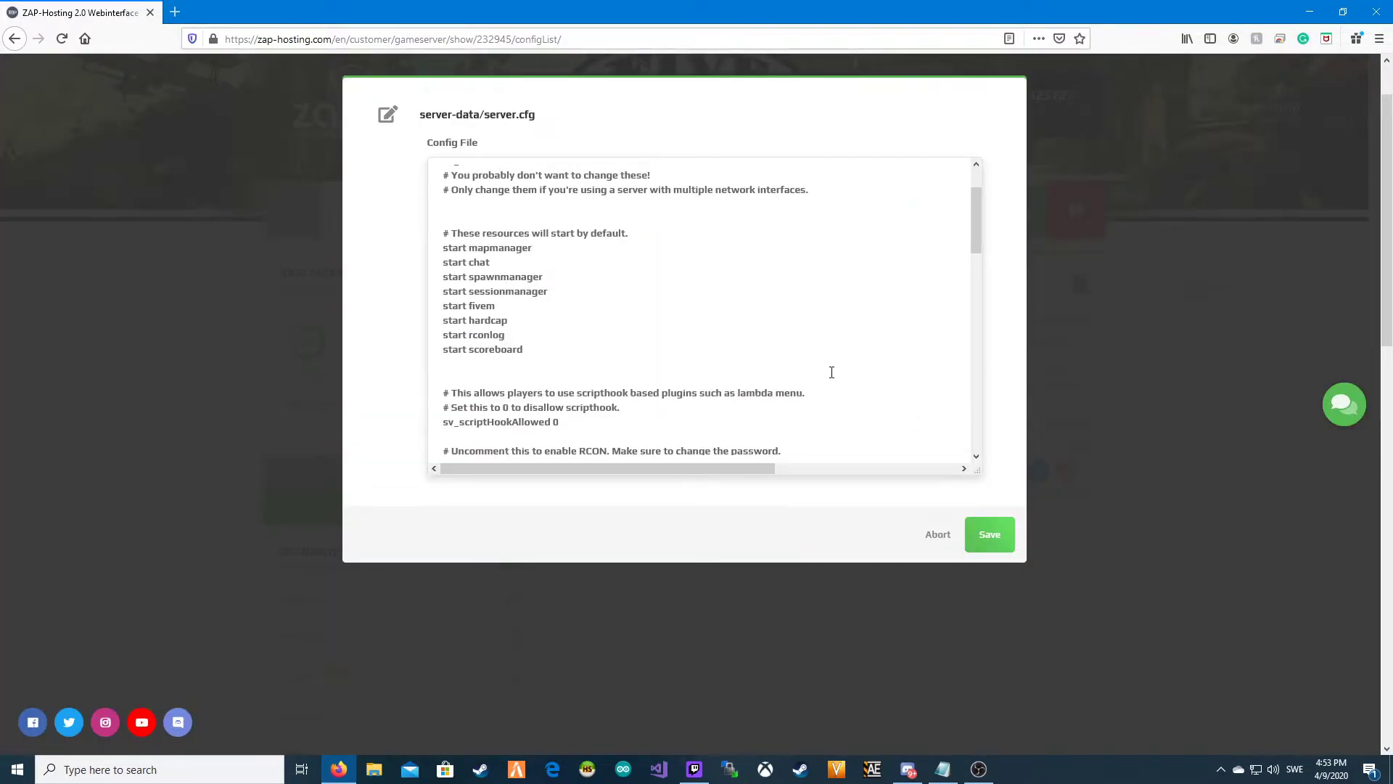
click(579, 347)
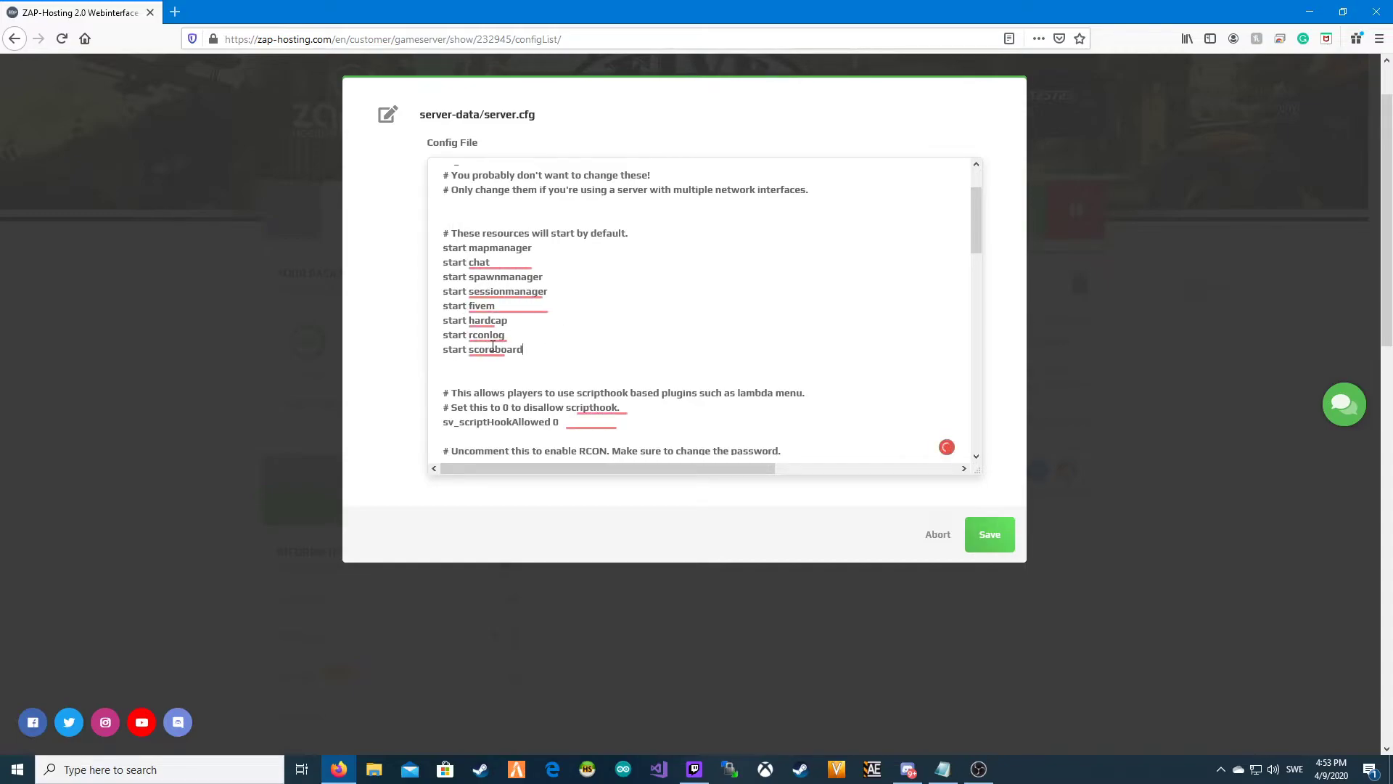
key(Return)
key(Return)
text(start esx_policejob)
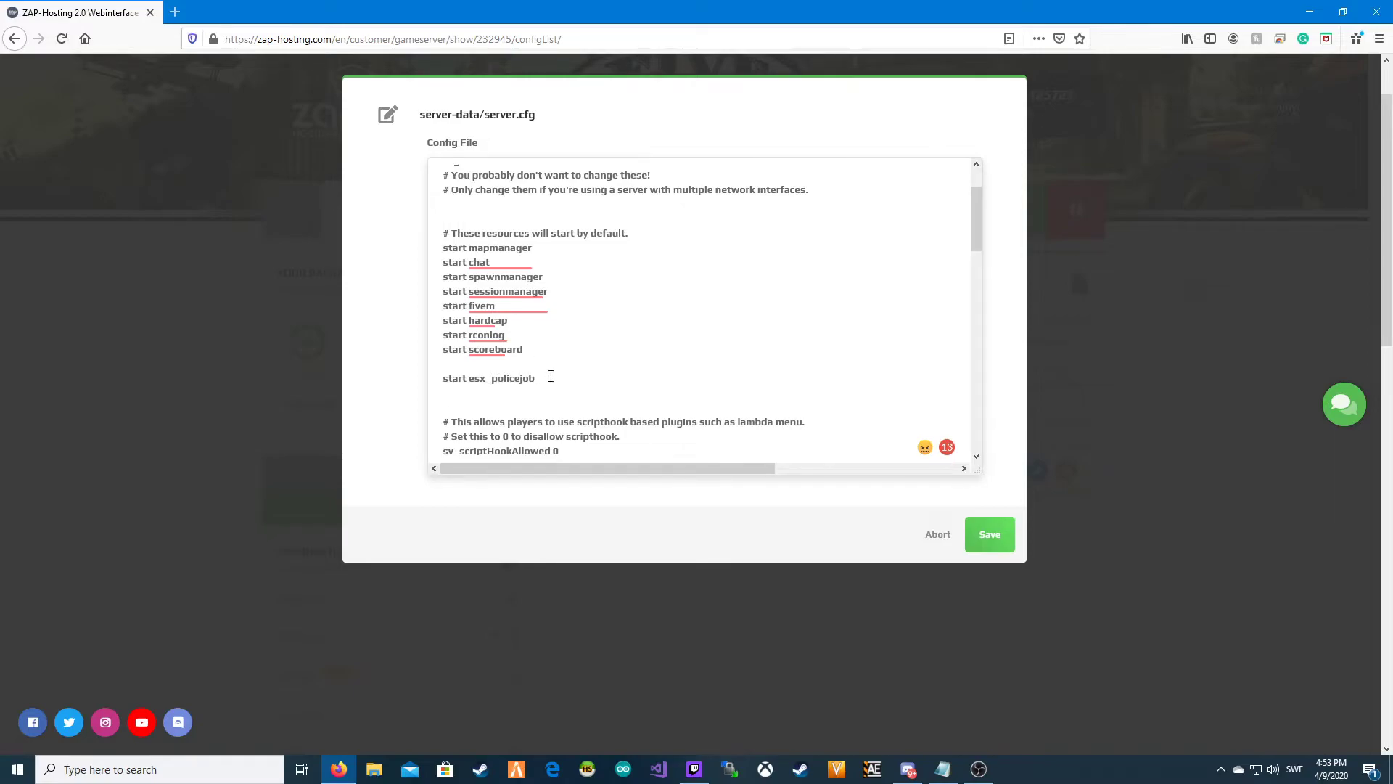
drag(551, 376, 365, 372)
key(BackSpace)
key(BackSpace)
key(BackSpace)
scroll(578, 393, down, 1)
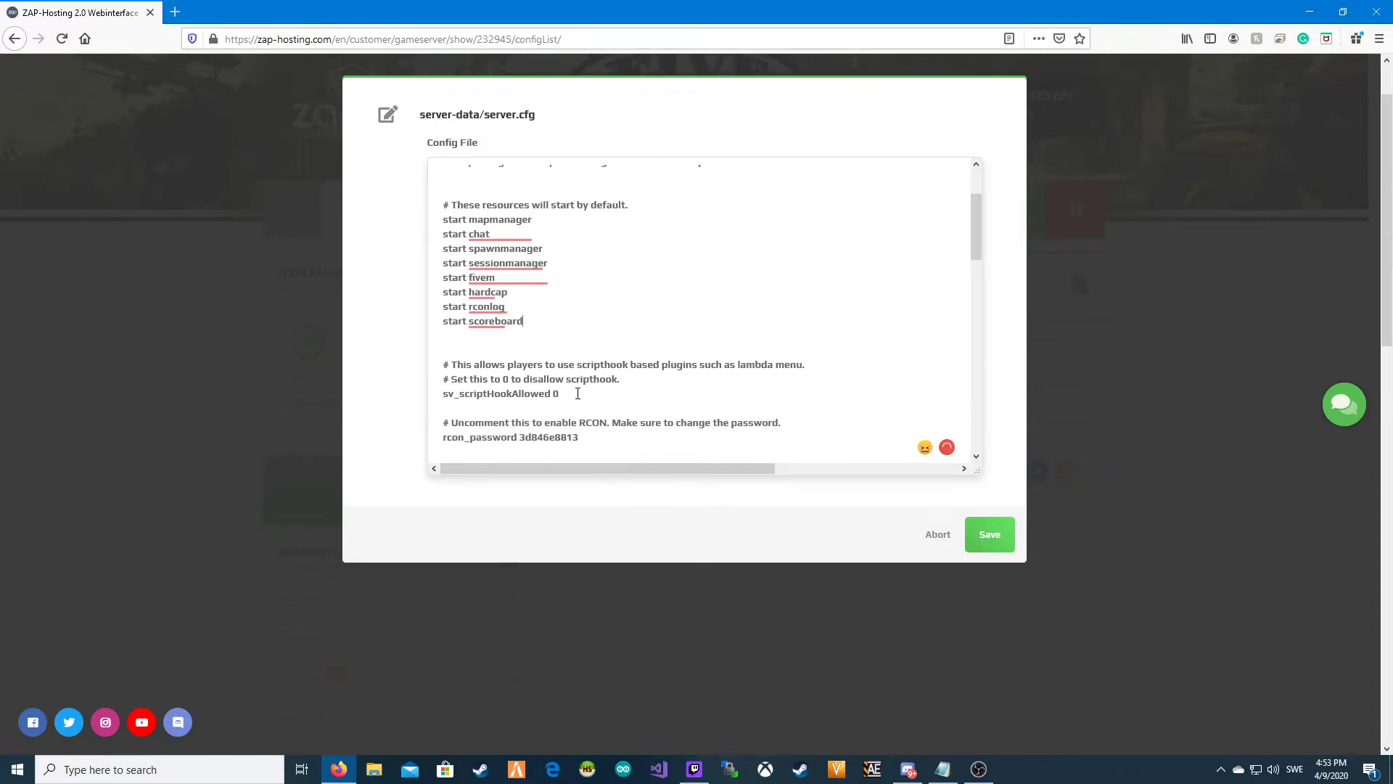
scroll(578, 394, down, 1)
scroll(577, 393, up, 2)
scroll(595, 348, down, 5)
scroll(603, 319, down, 1)
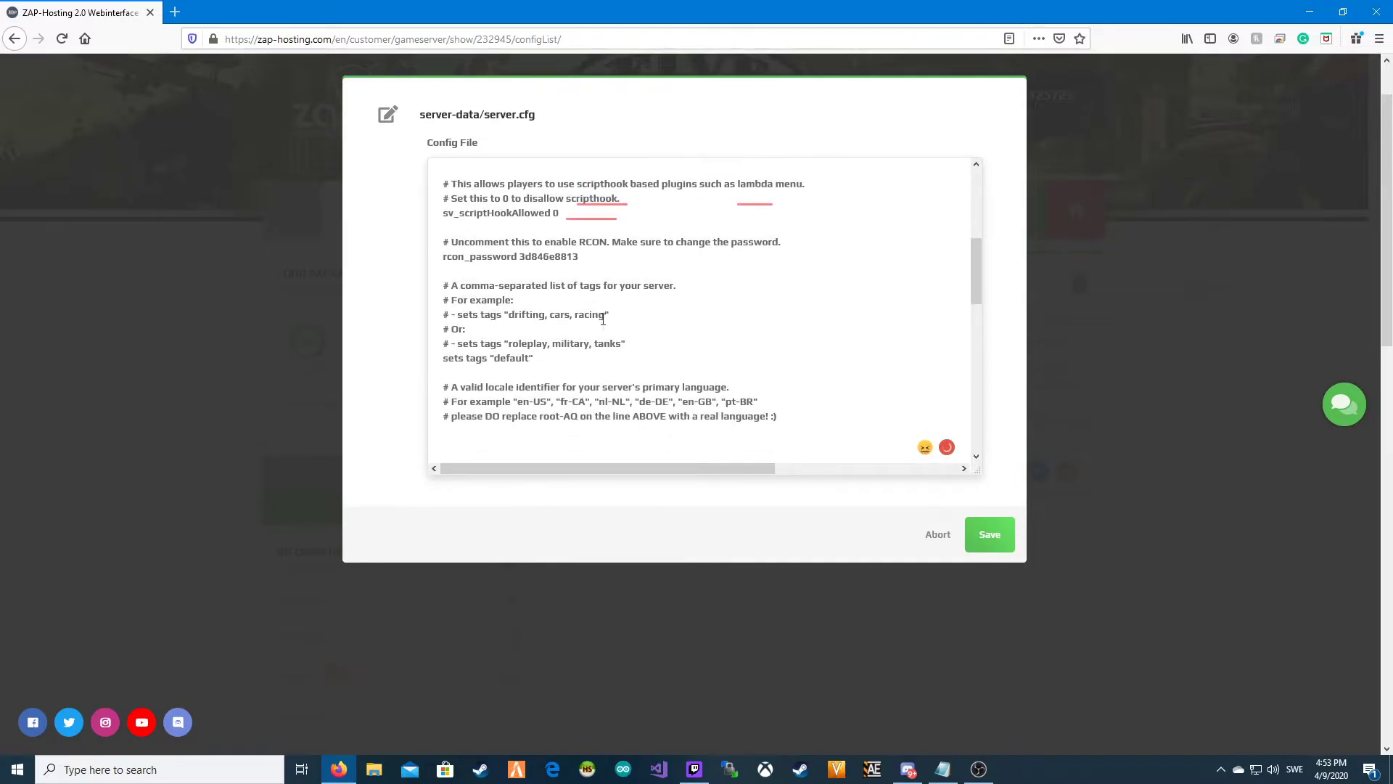
scroll(603, 320, down, 2)
scroll(580, 315, down, 2)
scroll(546, 308, down, 2)
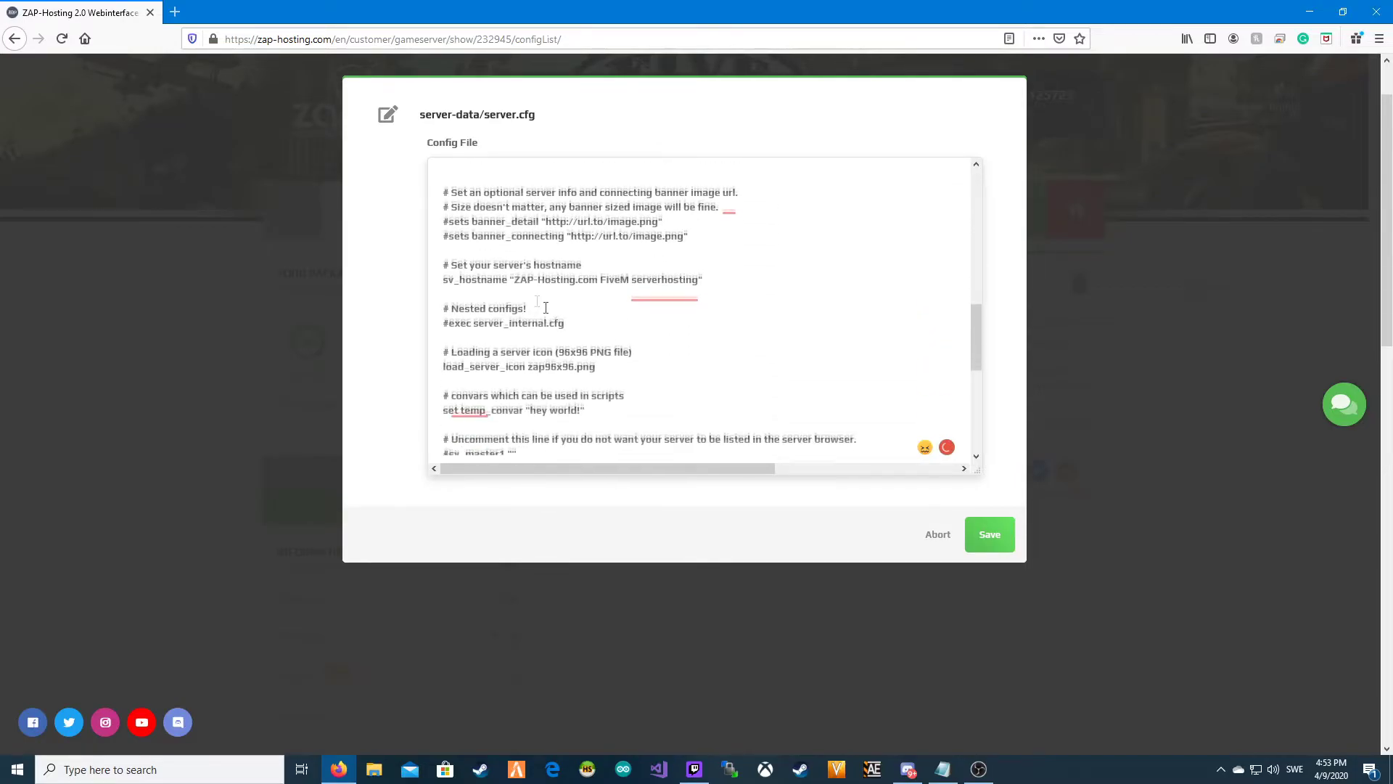
scroll(546, 308, down, 2)
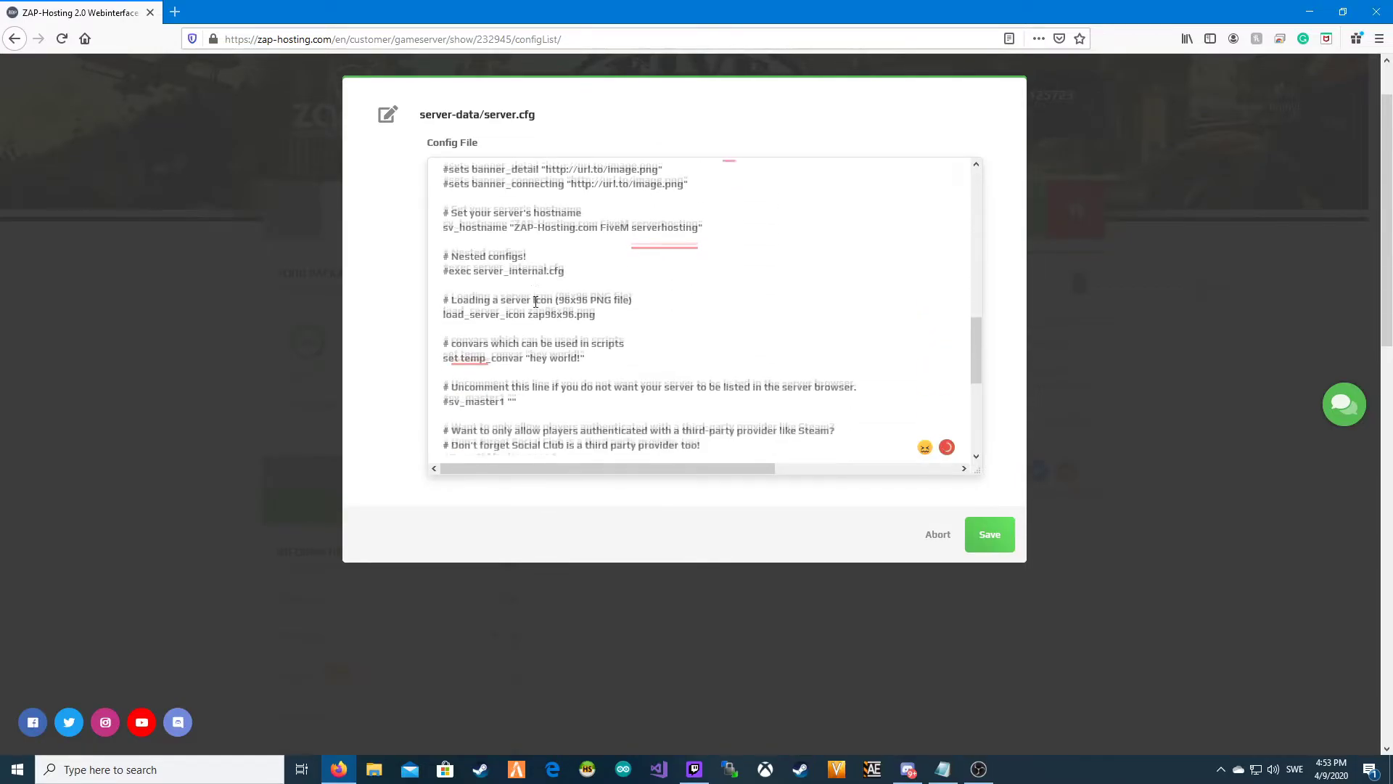
click(1001, 543)
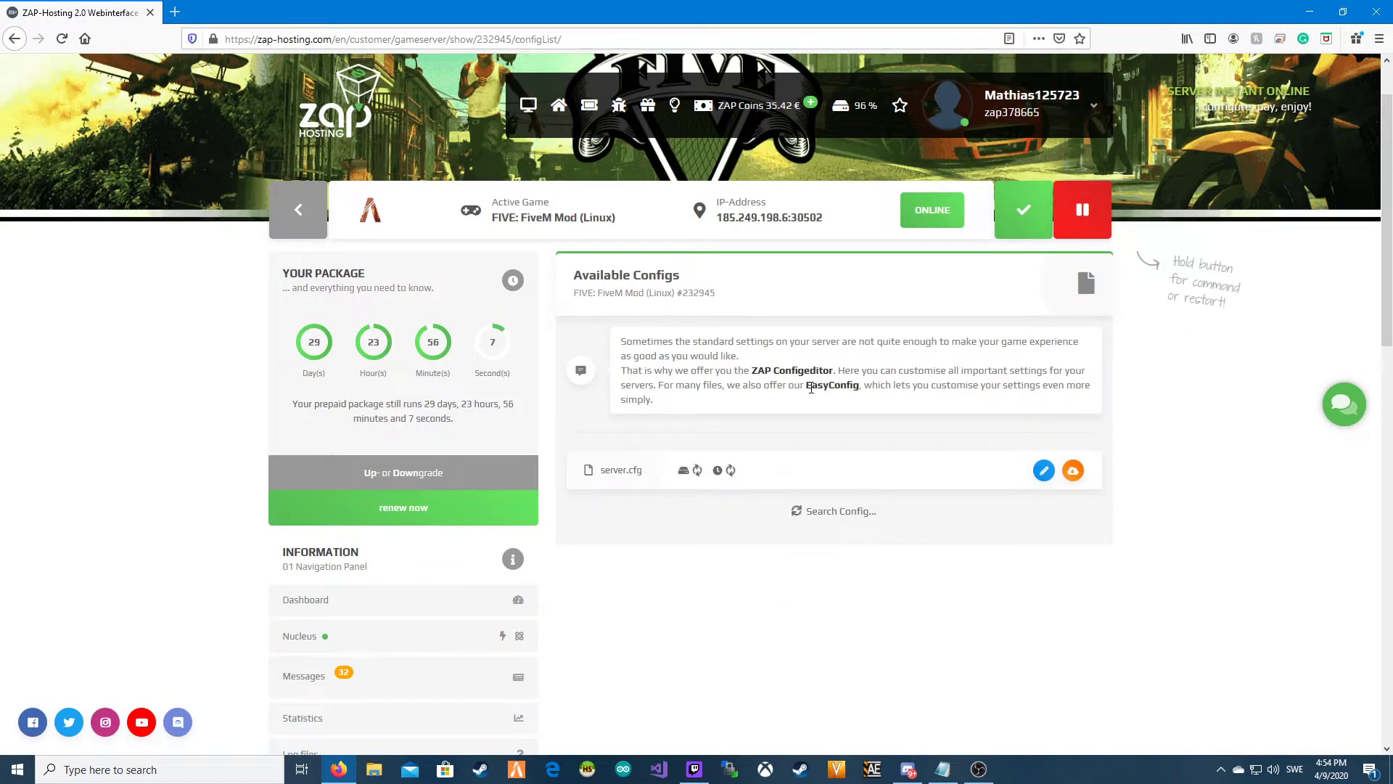
Install the MySql Async plugin from the server's Resources plugin list
scroll(646, 441, down, 1)
scroll(552, 472, down, 3)
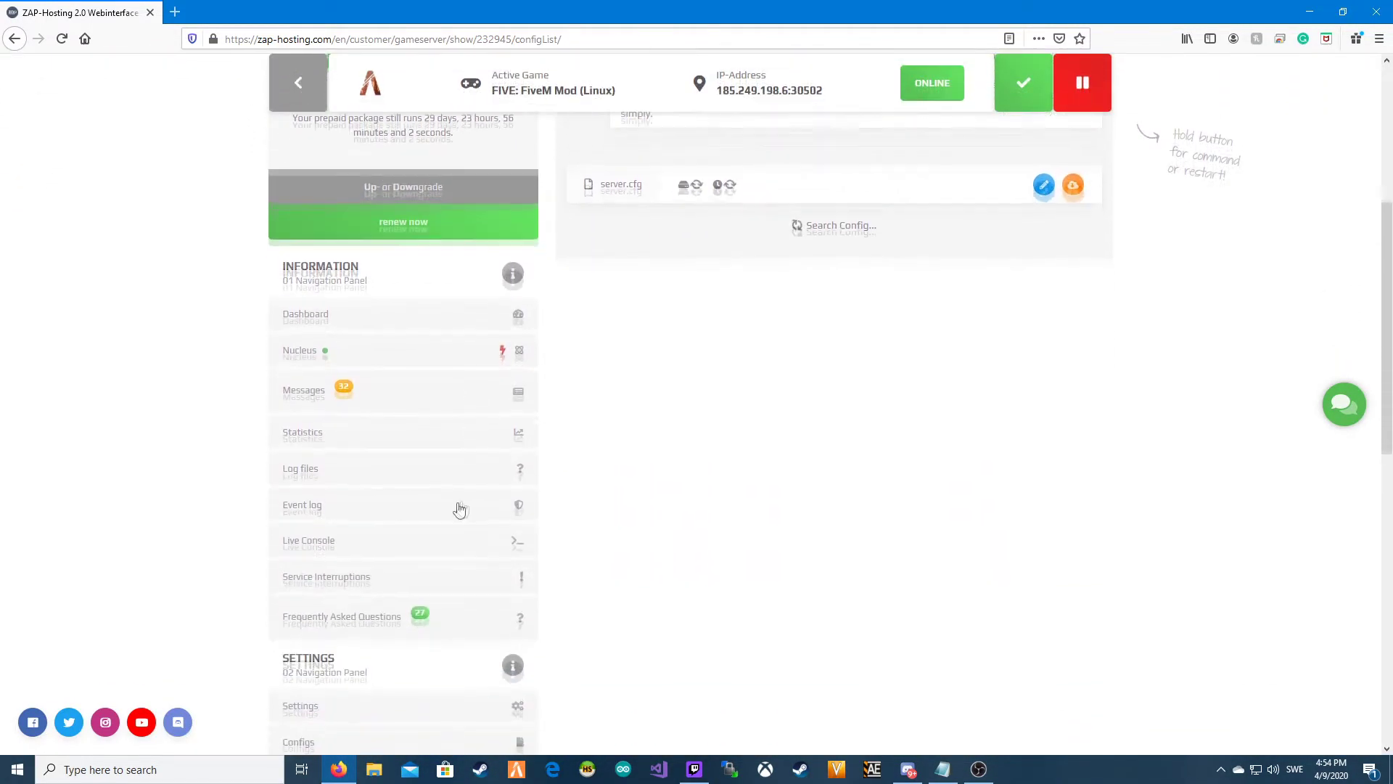
scroll(435, 511, down, 4)
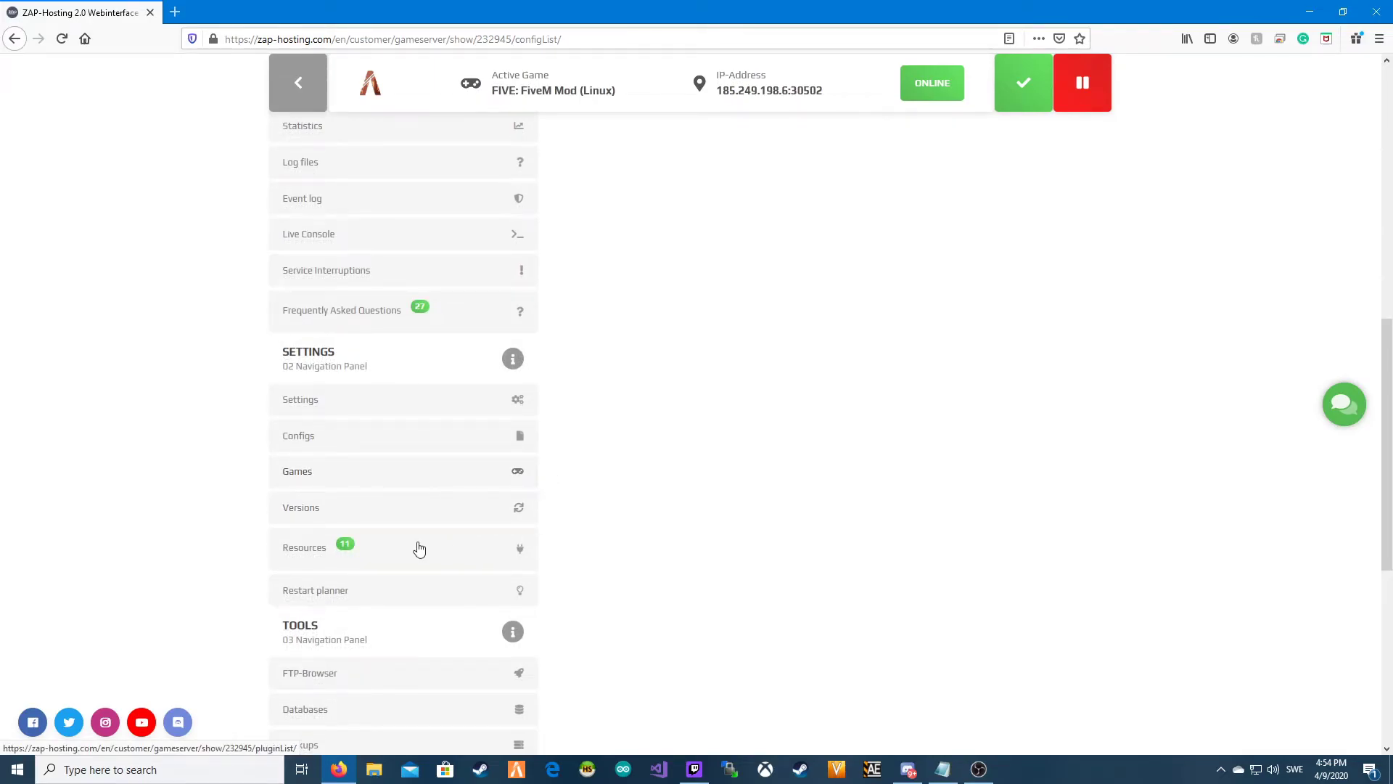
click(303, 551)
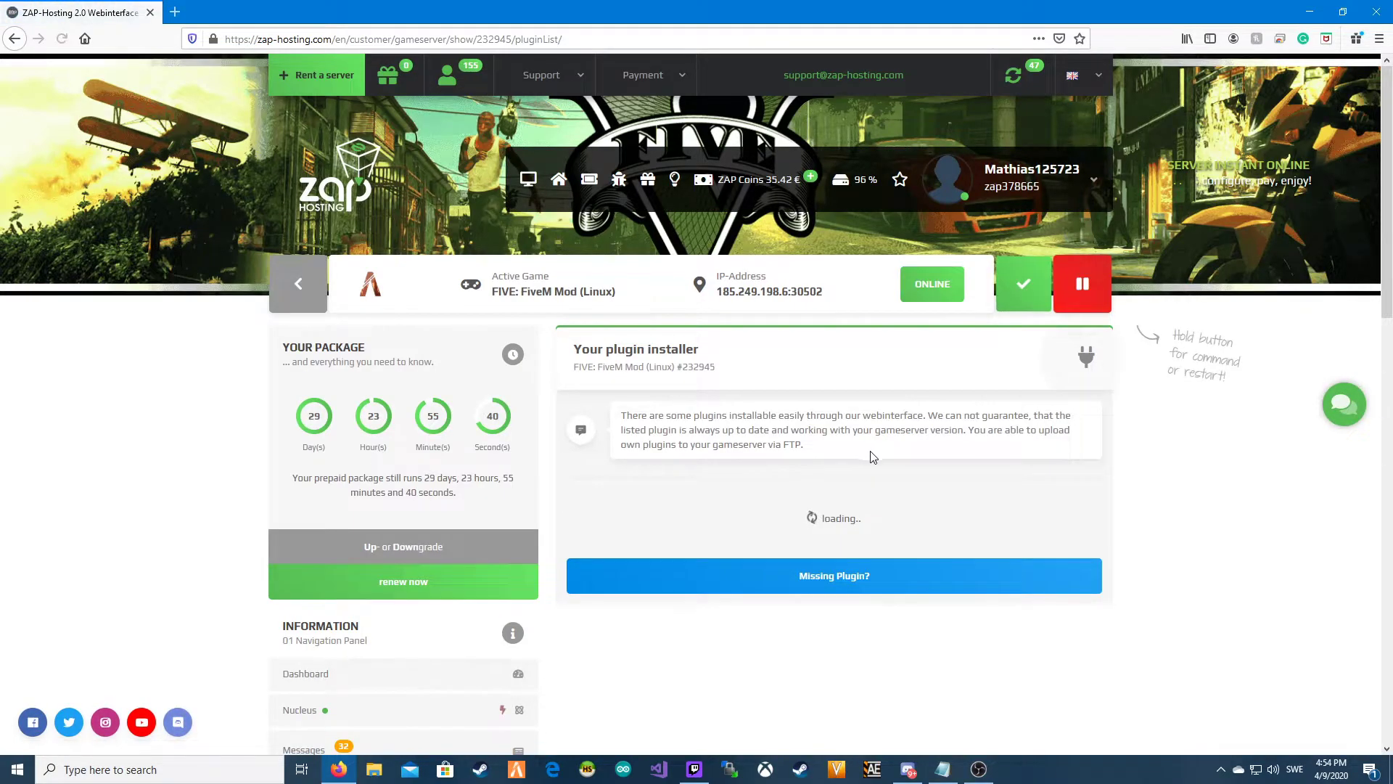
scroll(878, 458, down, 5)
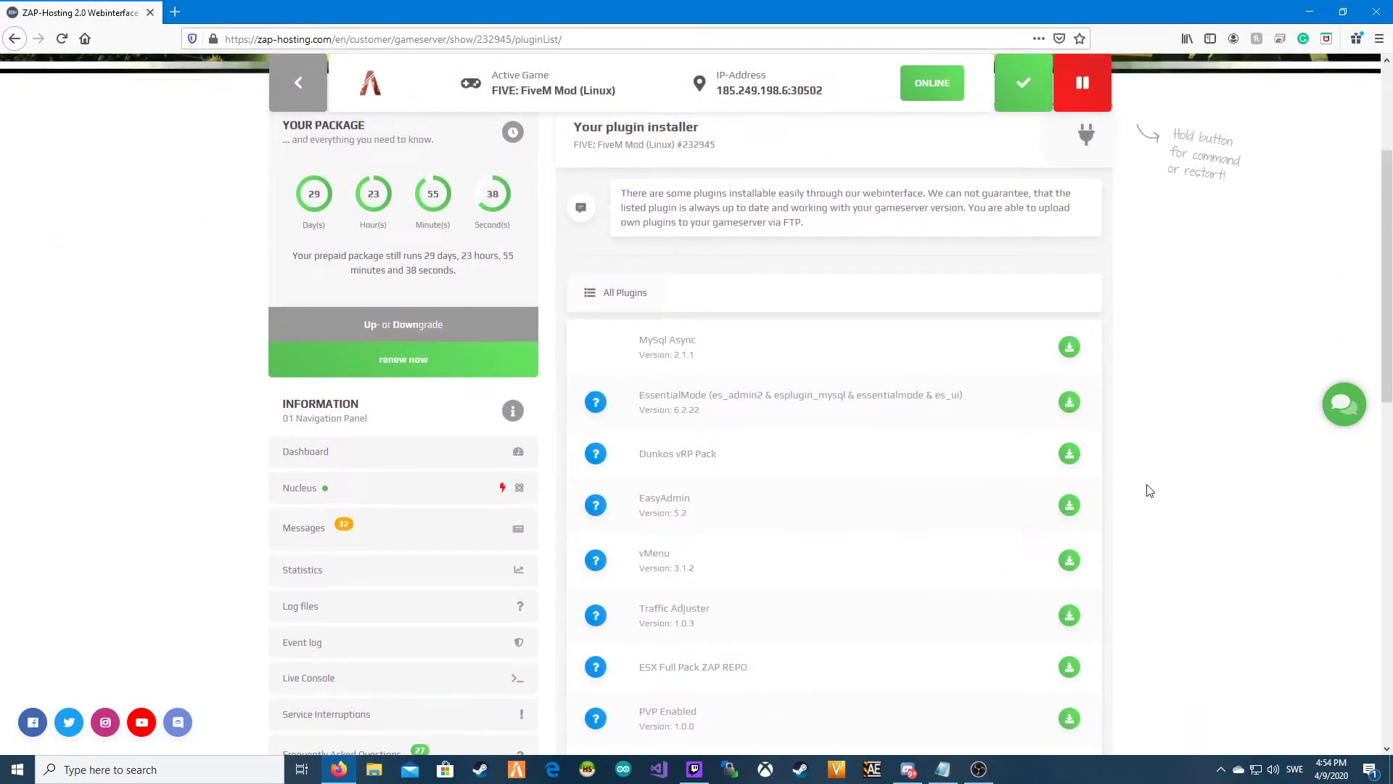
scroll(1132, 407, down, 1)
scroll(712, 298, down, 3)
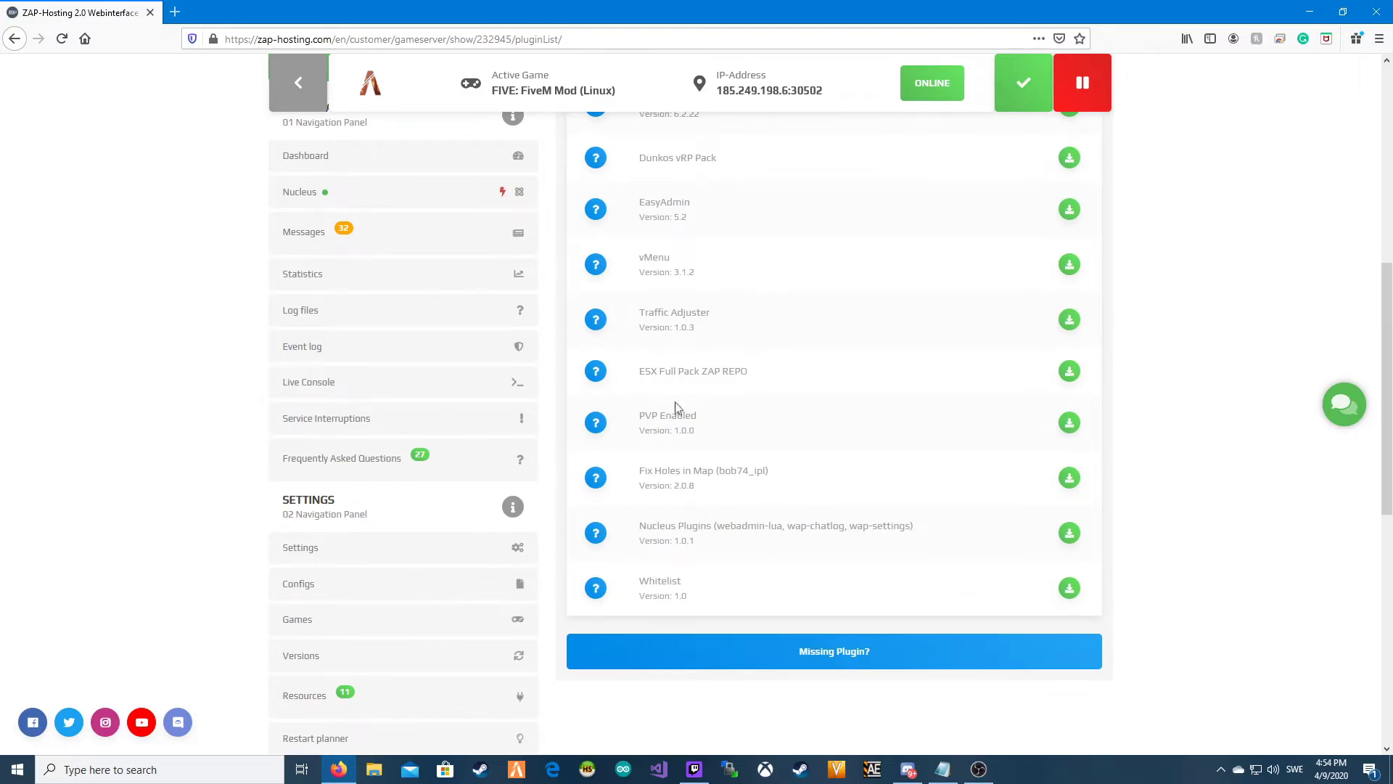
scroll(693, 406, up, 1)
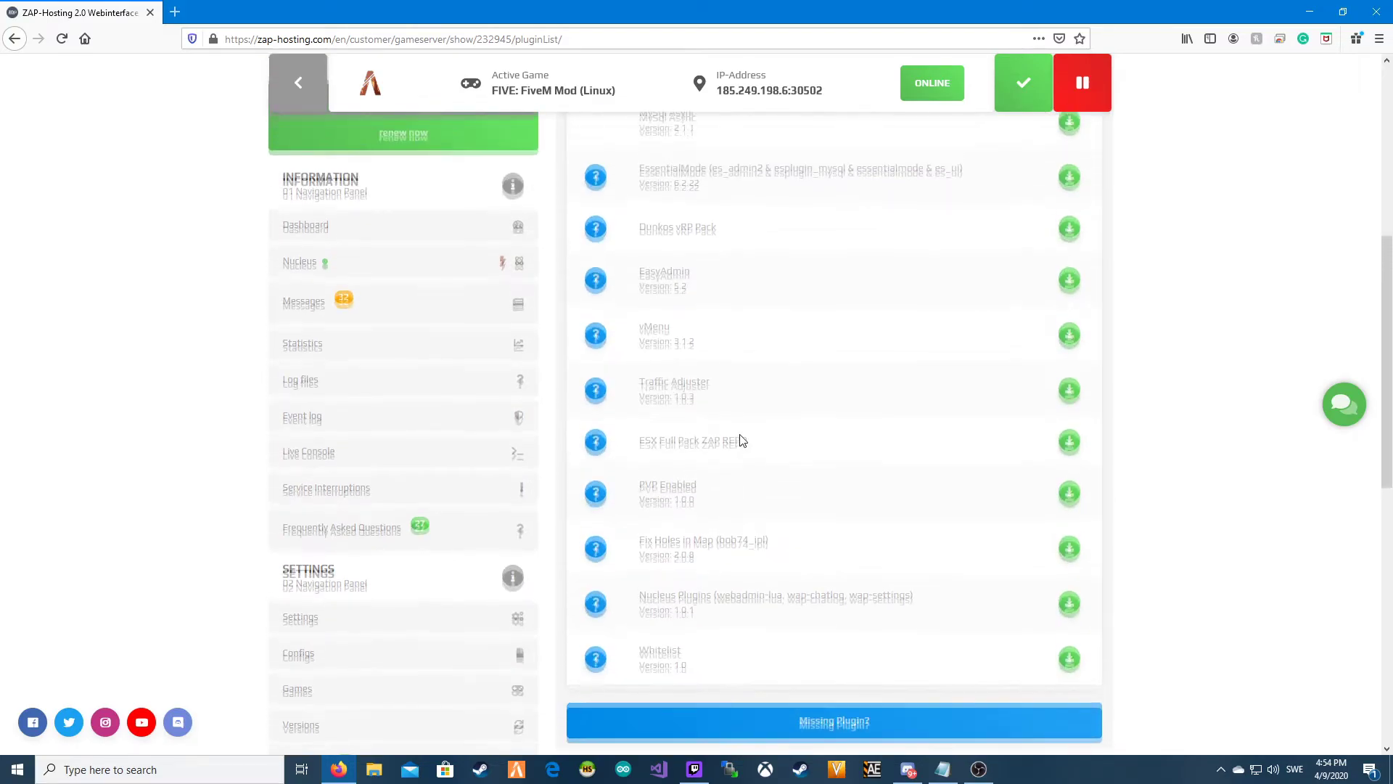
scroll(740, 438, up, 3)
click(1070, 348)
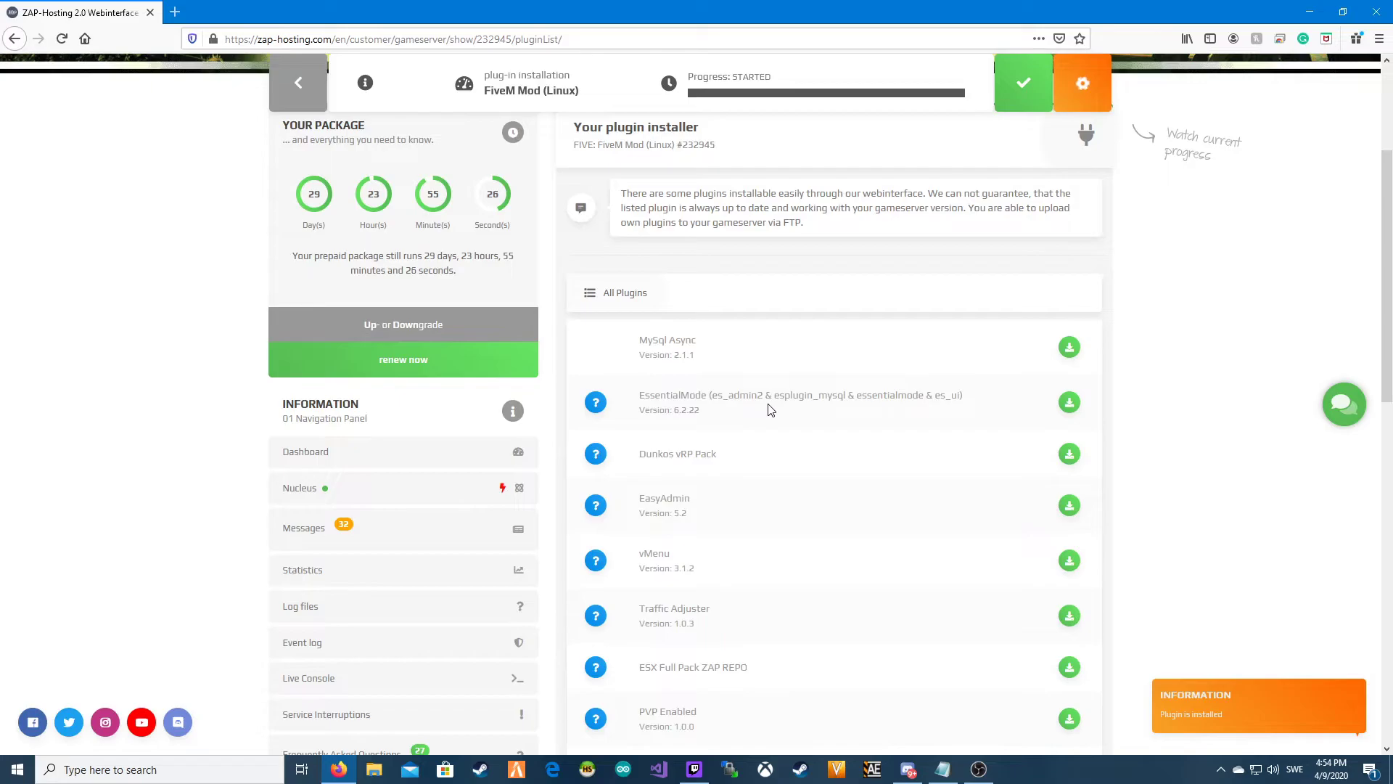
Review the ESX Full Pack, PVP Enabled and Fix Holes plugins, then install EssentialMode
scroll(784, 411, down, 1)
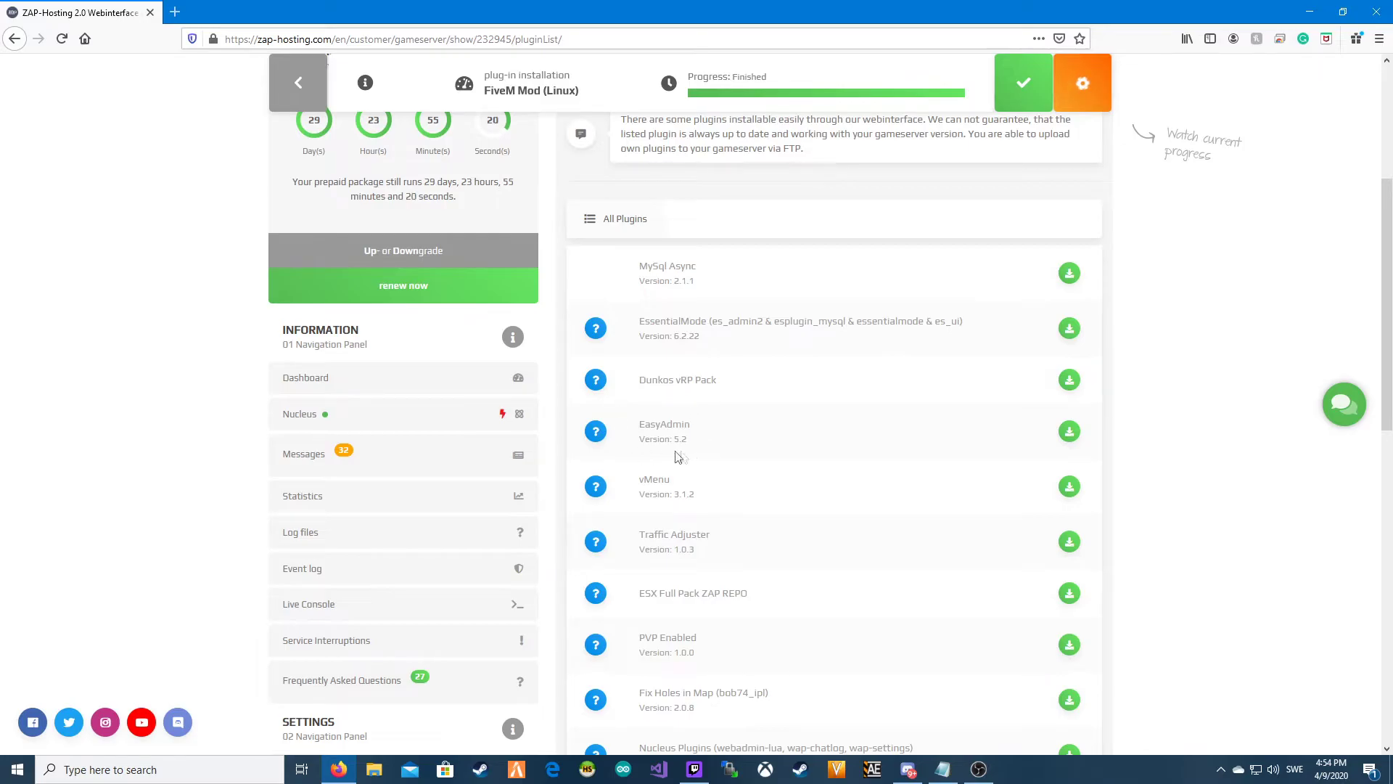
scroll(776, 455, down, 1)
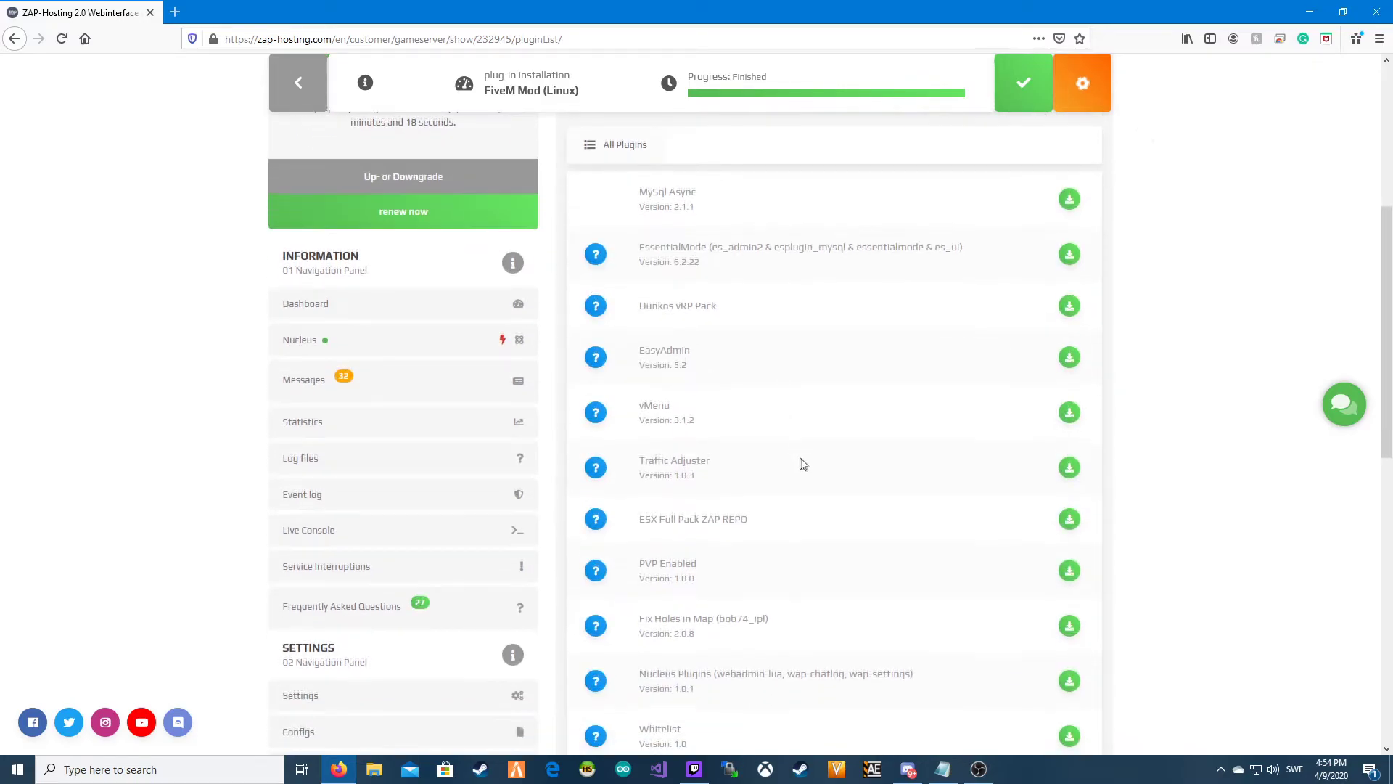
scroll(806, 461, down, 1)
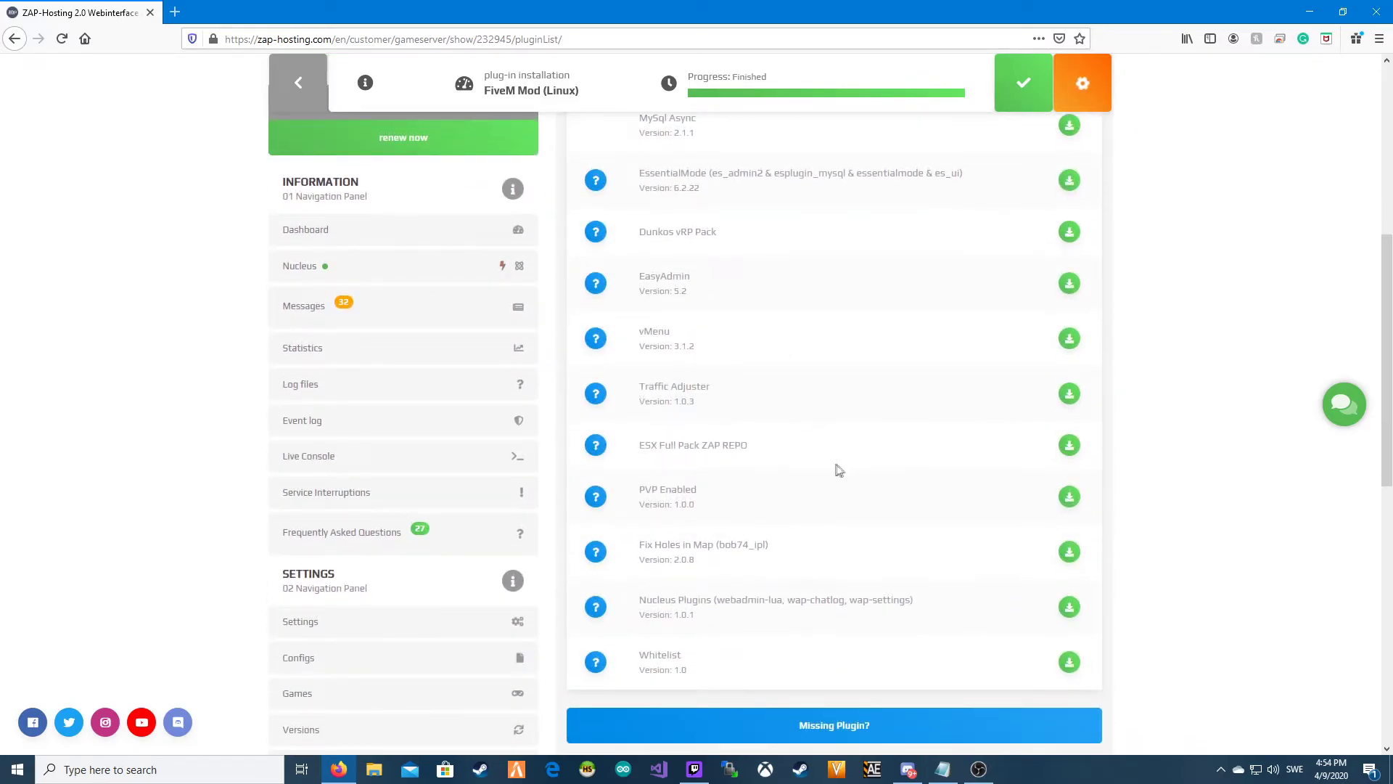
drag(749, 445, 637, 446)
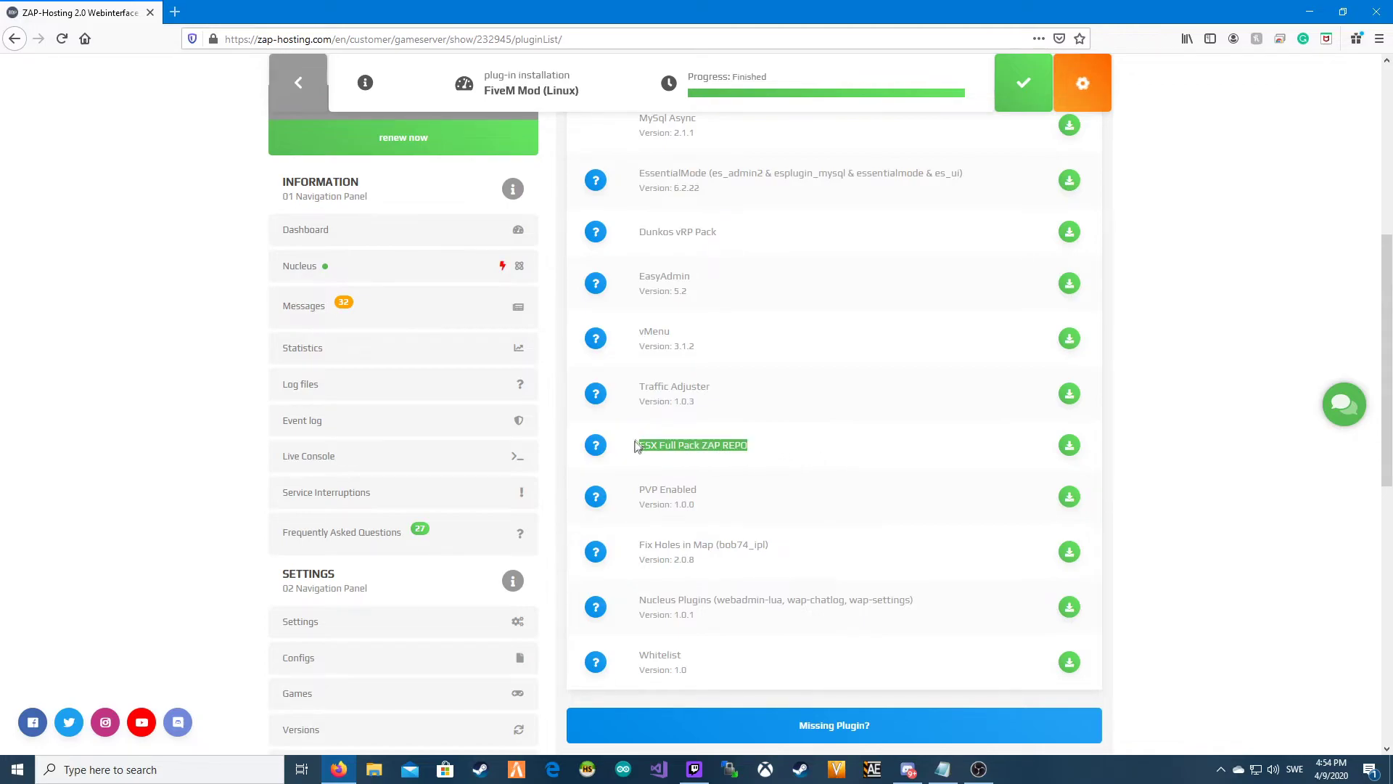
click(648, 441)
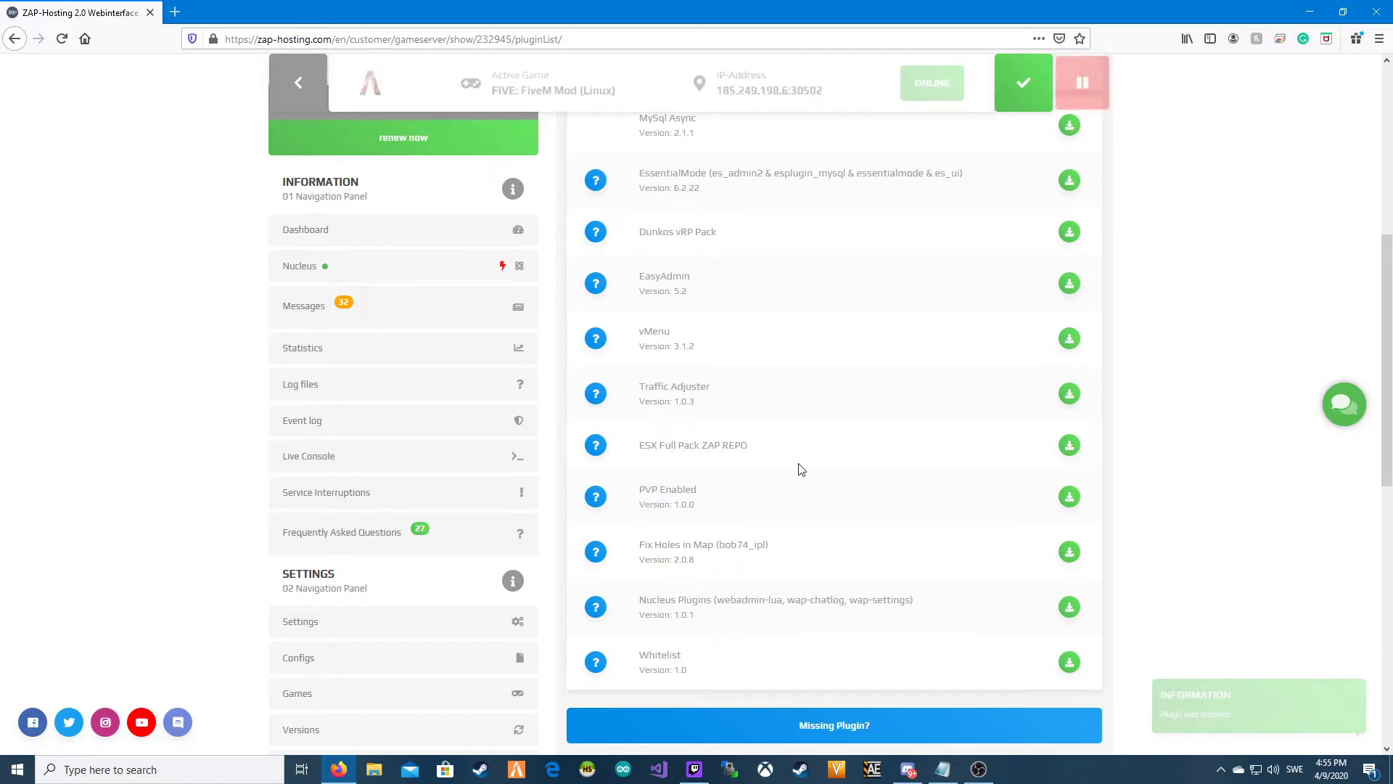
drag(639, 488, 714, 495)
click(714, 495)
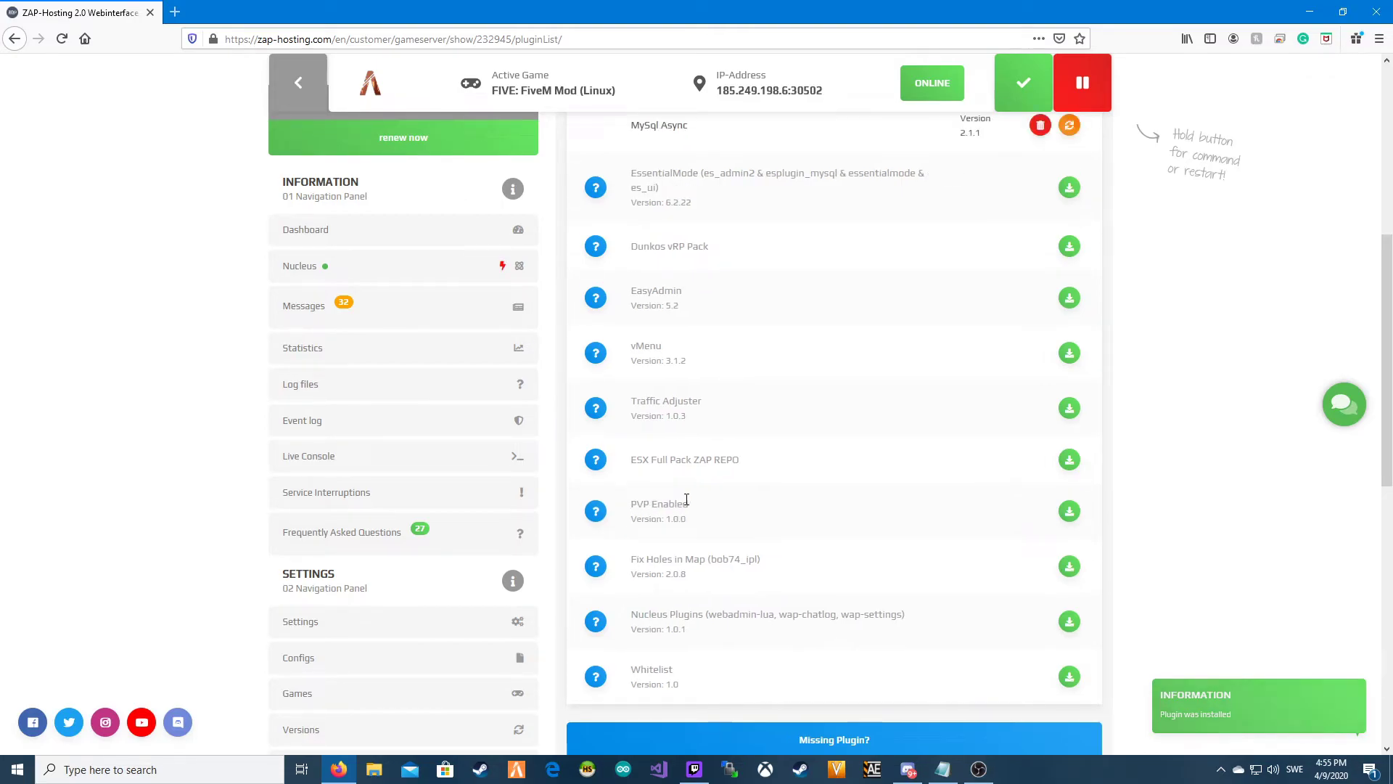
scroll(654, 498, down, 1)
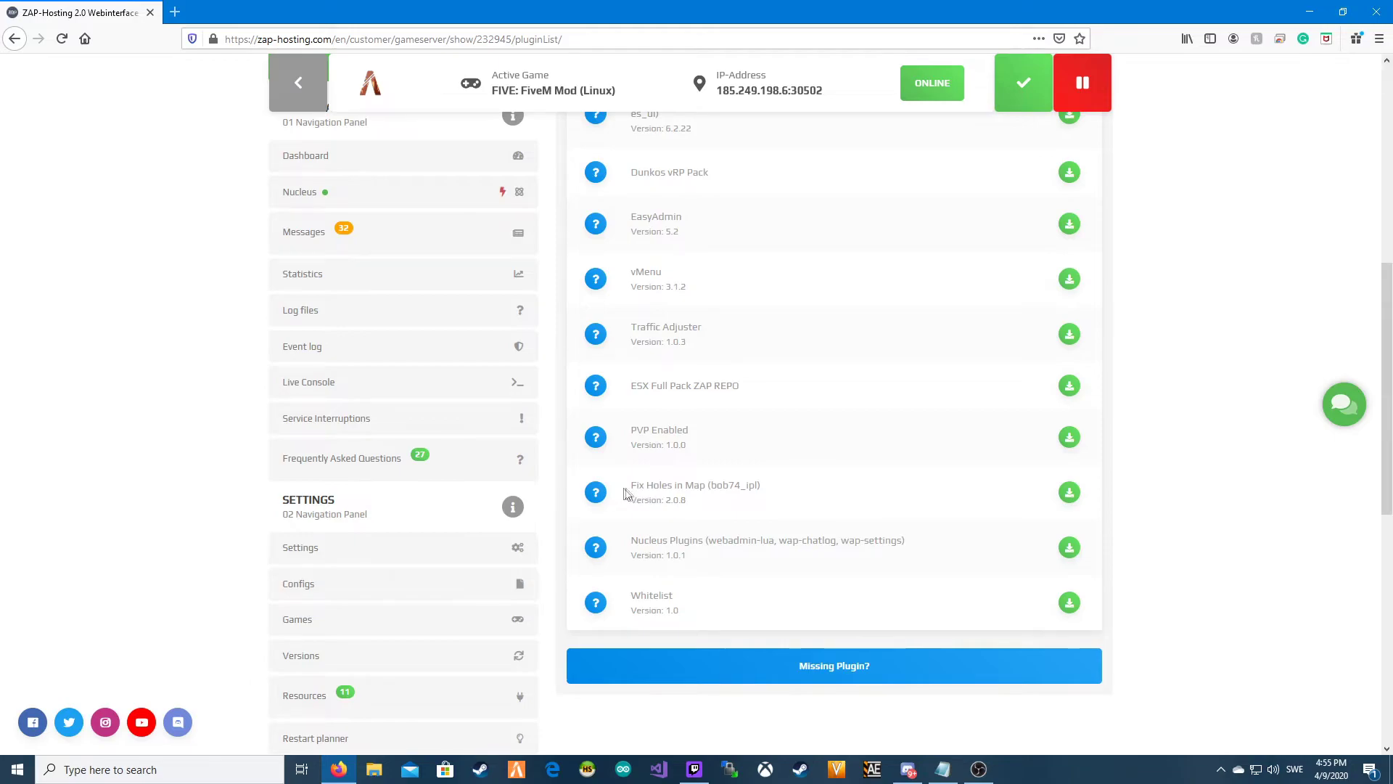
drag(626, 494, 760, 488)
click(781, 494)
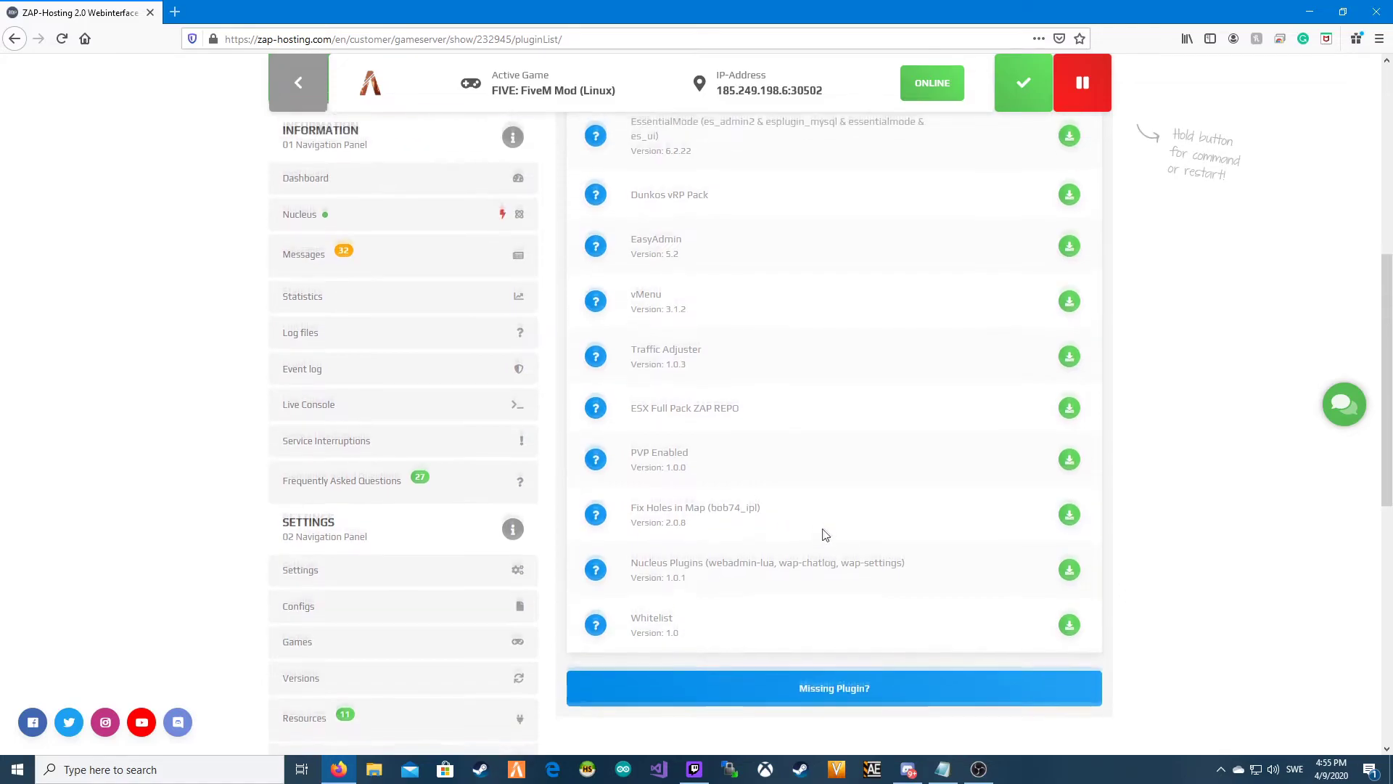
scroll(857, 440, up, 2)
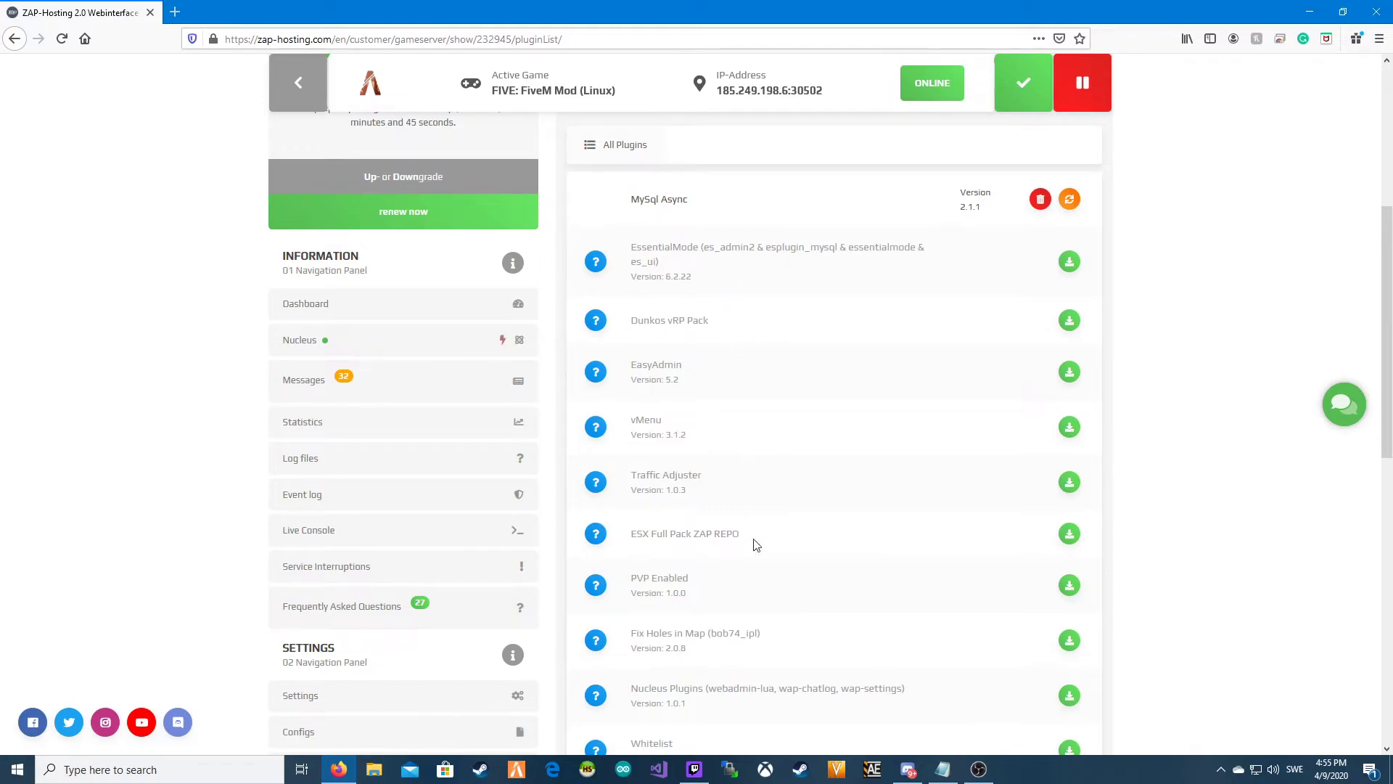
scroll(755, 544, down, 1)
scroll(762, 559, up, 2)
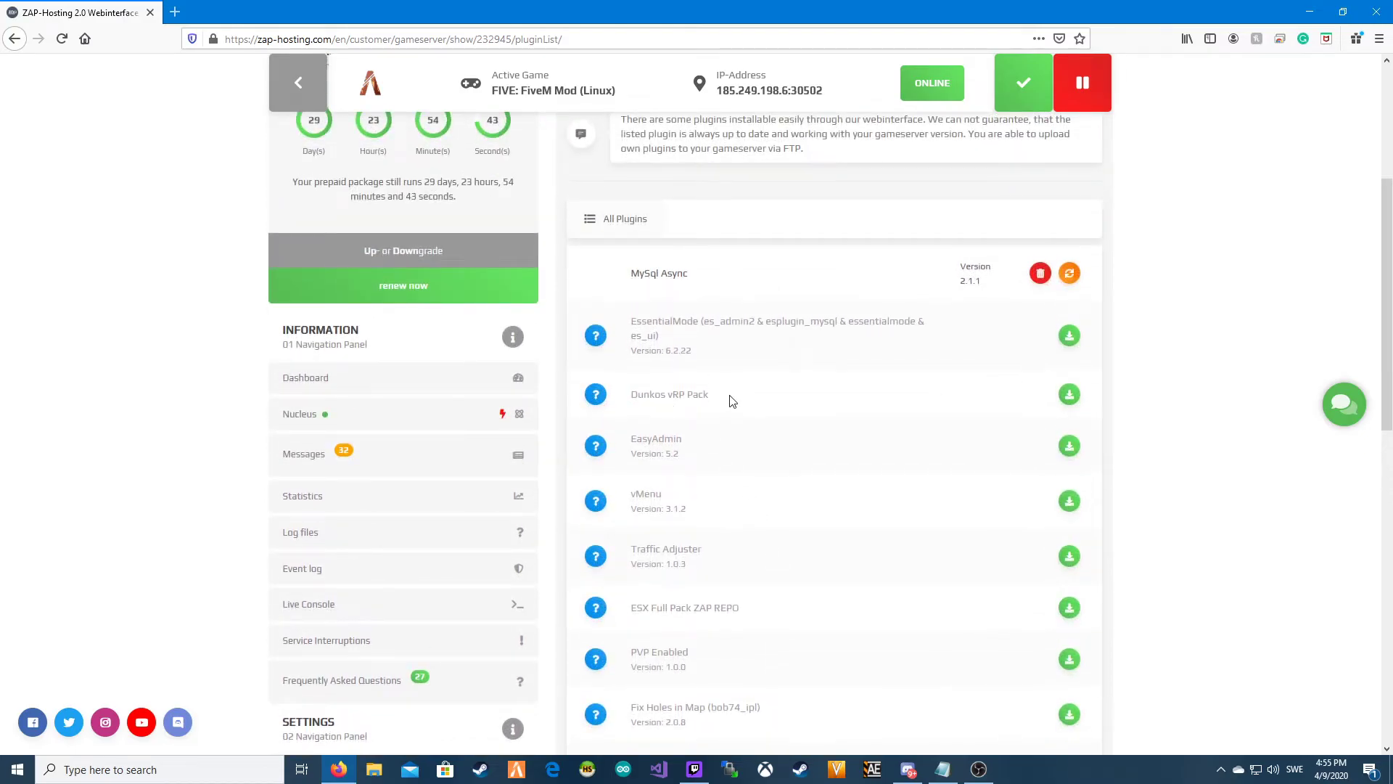
click(1065, 334)
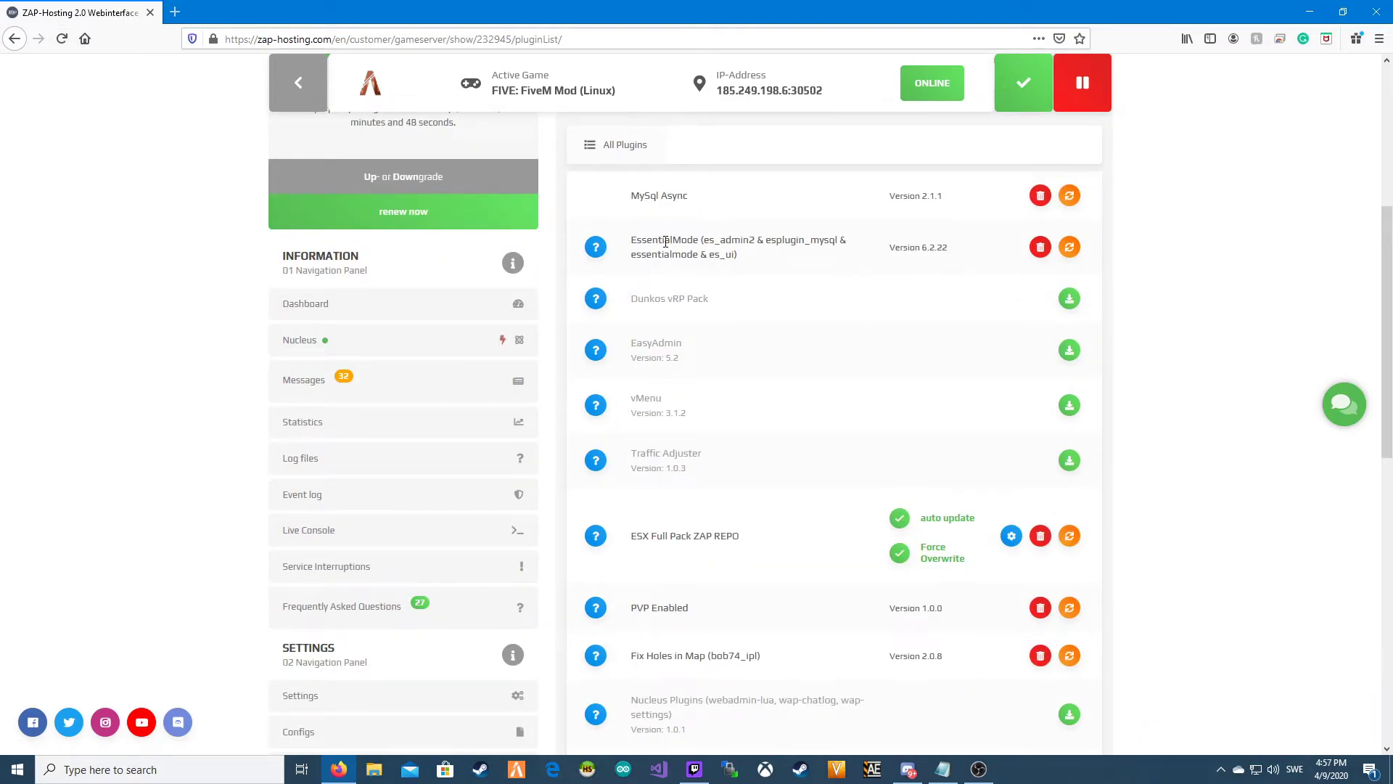
Turn off Force Overwrite for ESX Full Pack ZAP REPO, leaving auto update on
scroll(1089, 318, down, 2)
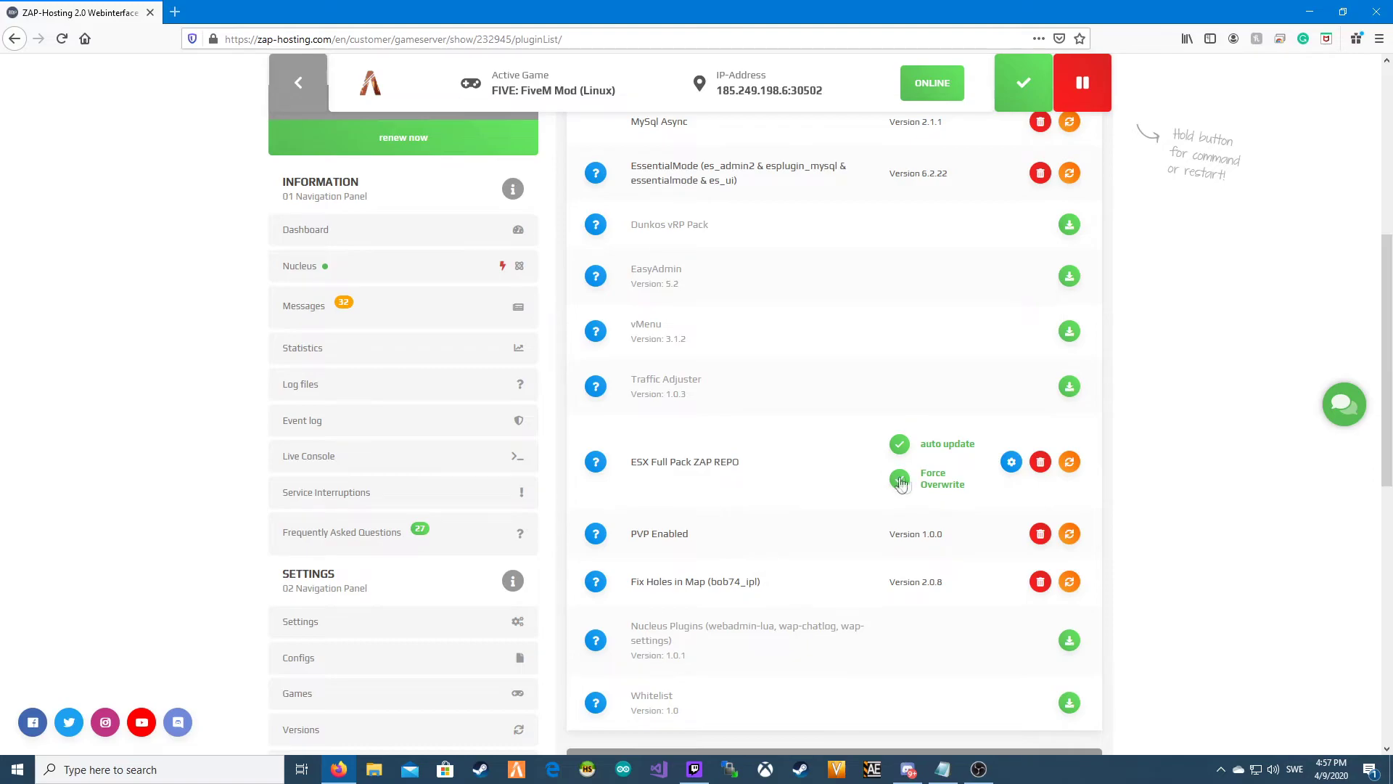
click(929, 487)
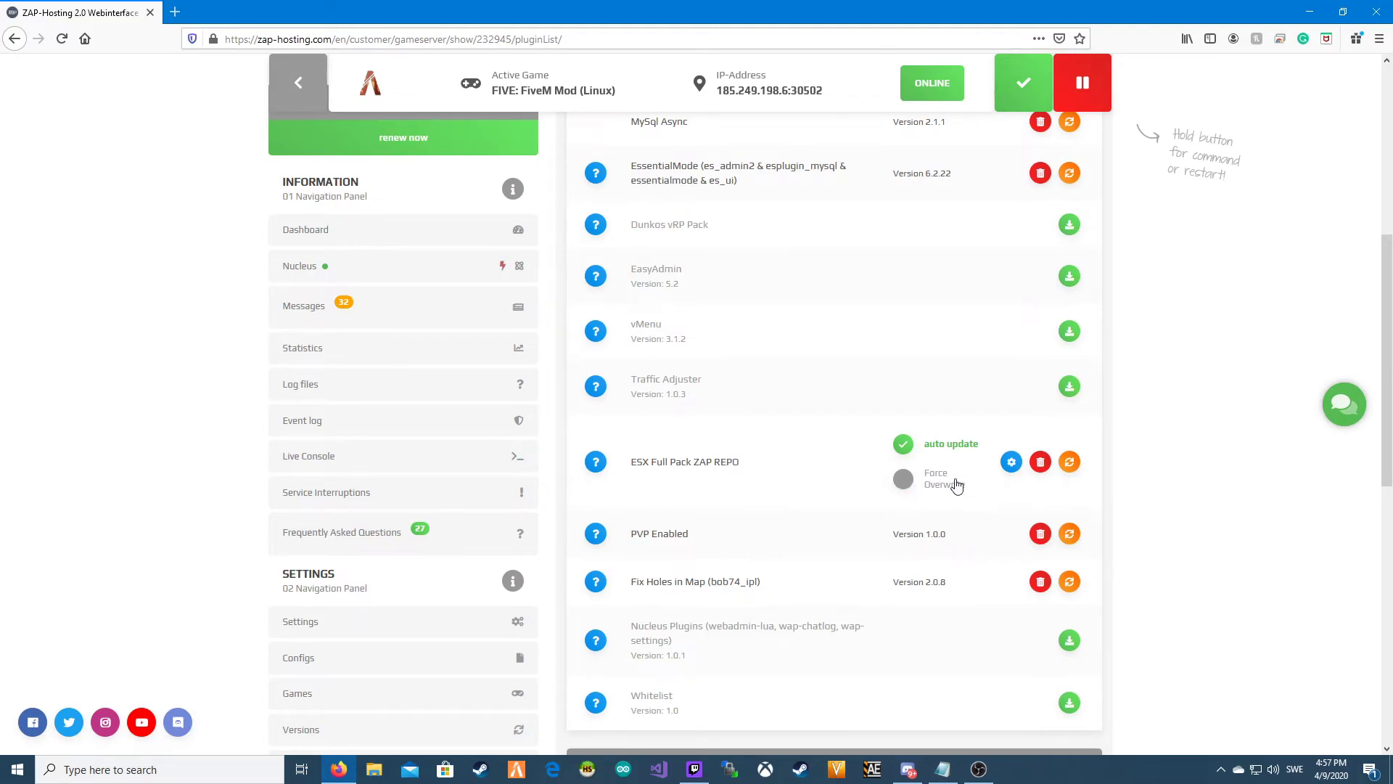
scroll(974, 492, down, 5)
Go to the server's Restart planner page from the sidebar
scroll(958, 494, up, 2)
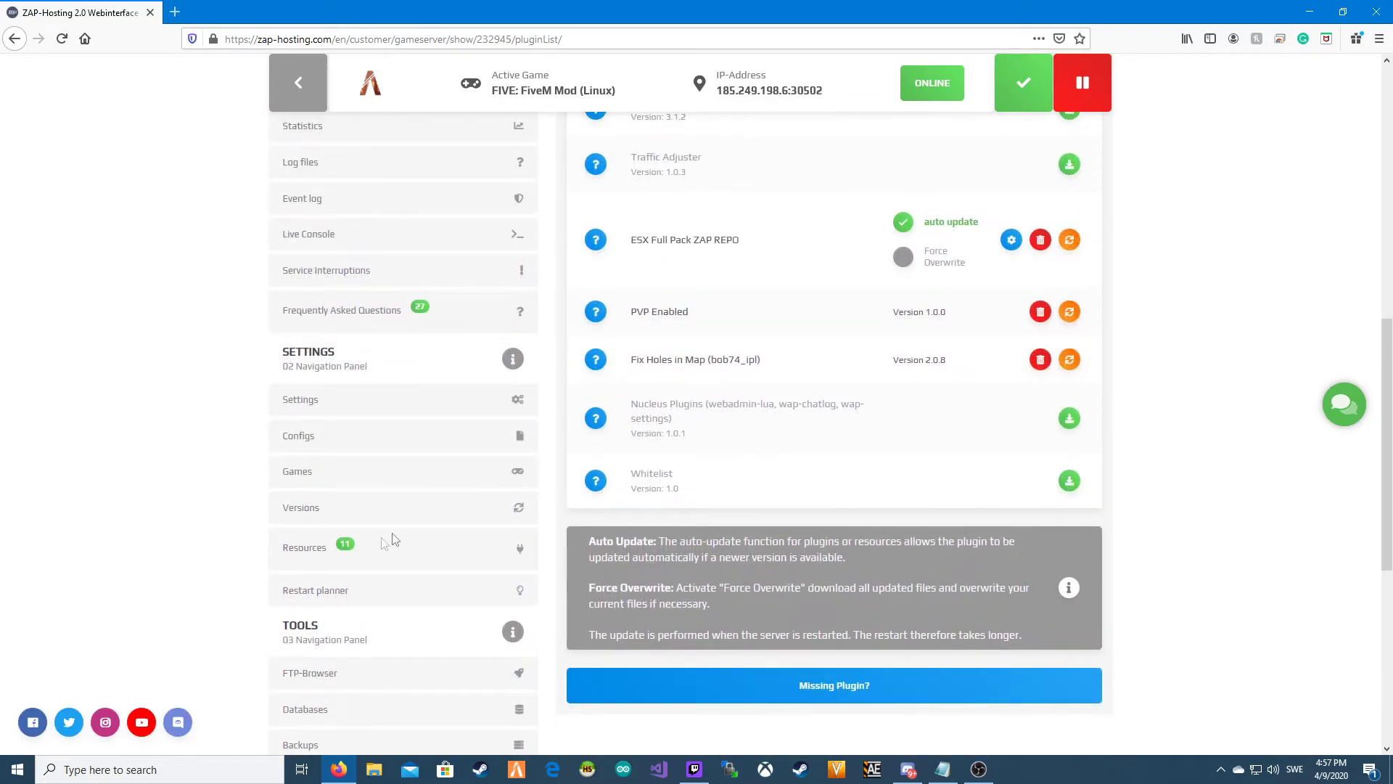
click(340, 593)
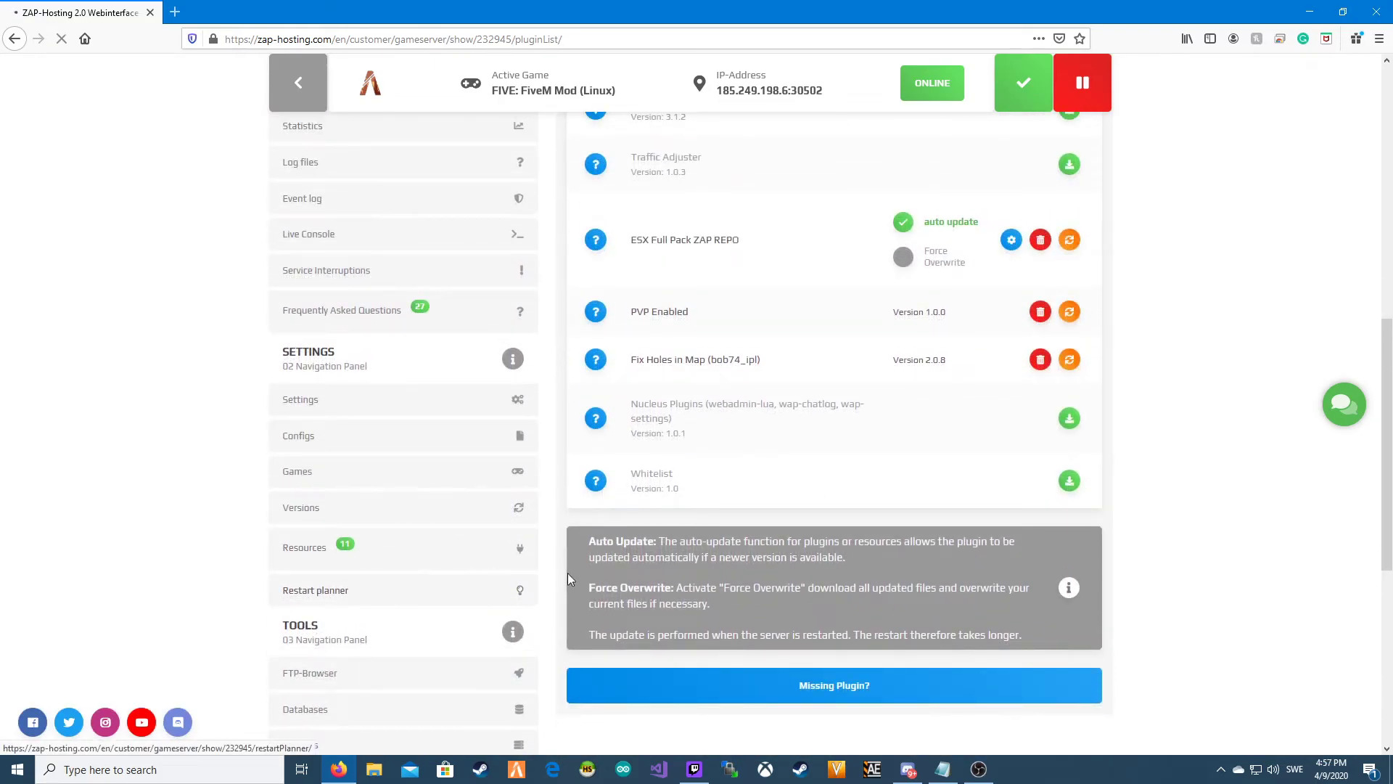
click(510, 599)
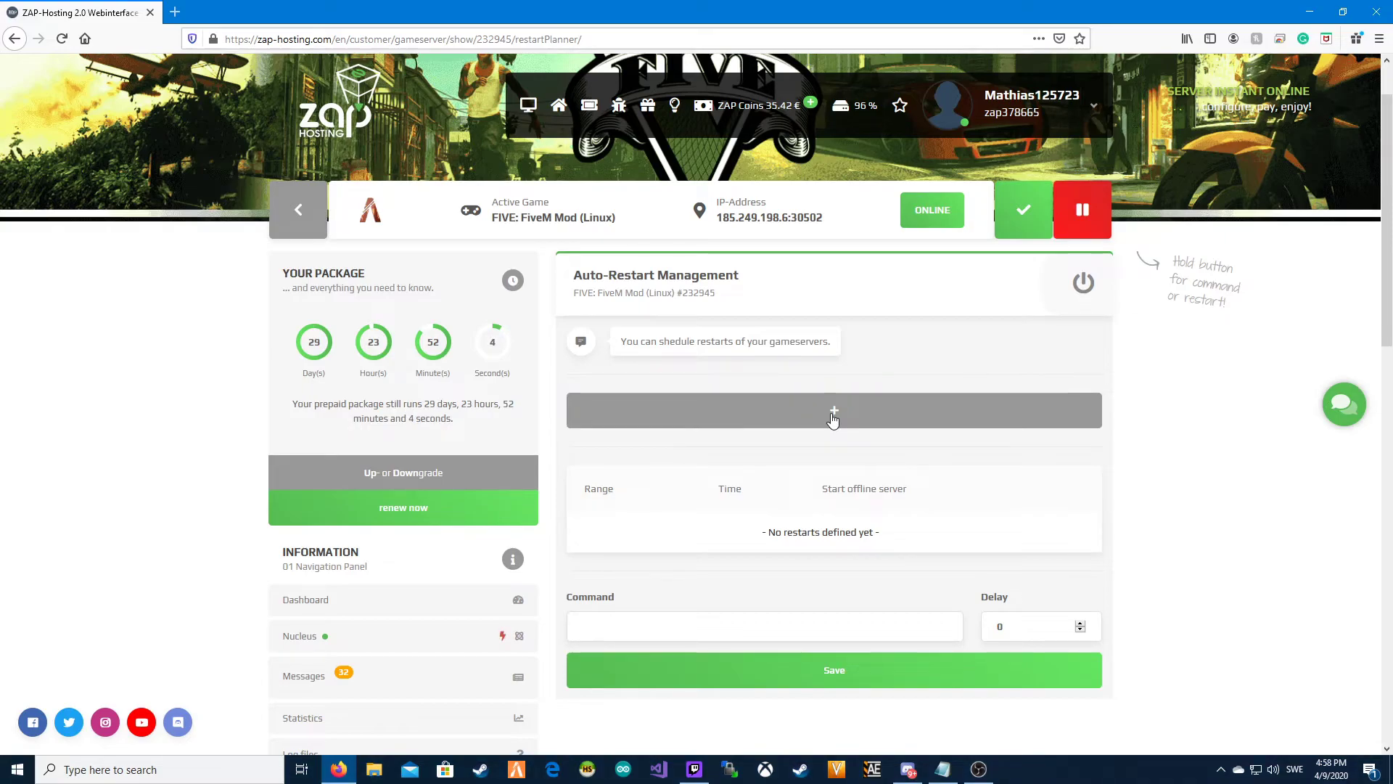
Add and save a daily scheduled restart at 00:00
click(833, 420)
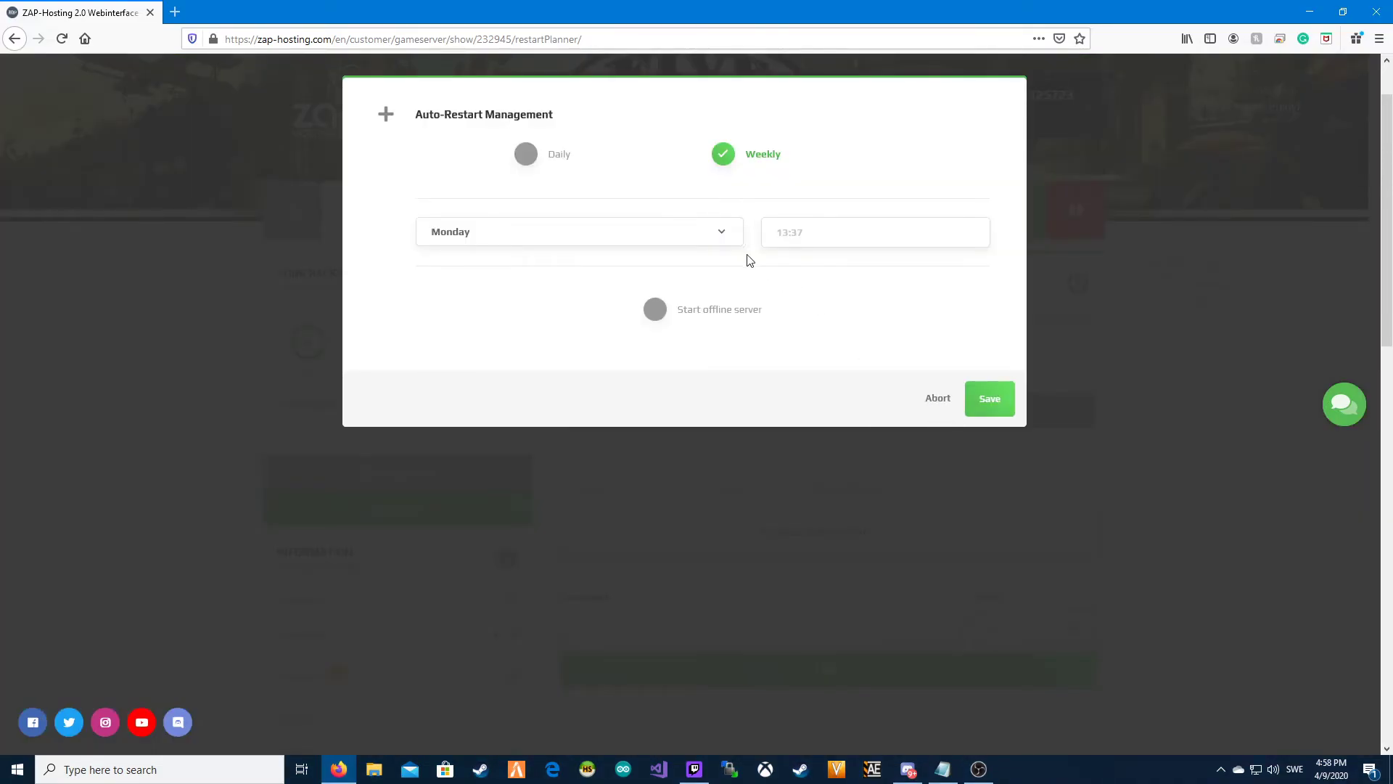
click(527, 154)
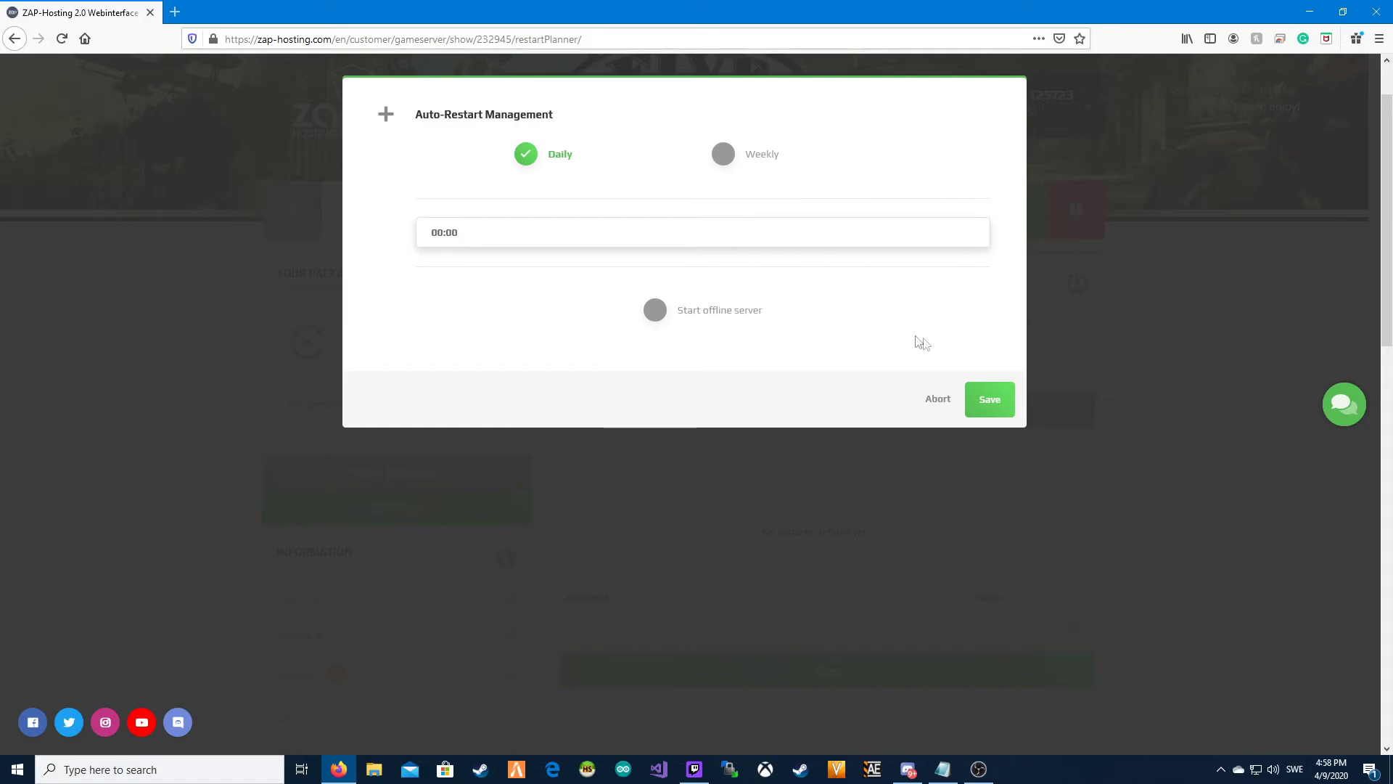
click(1004, 406)
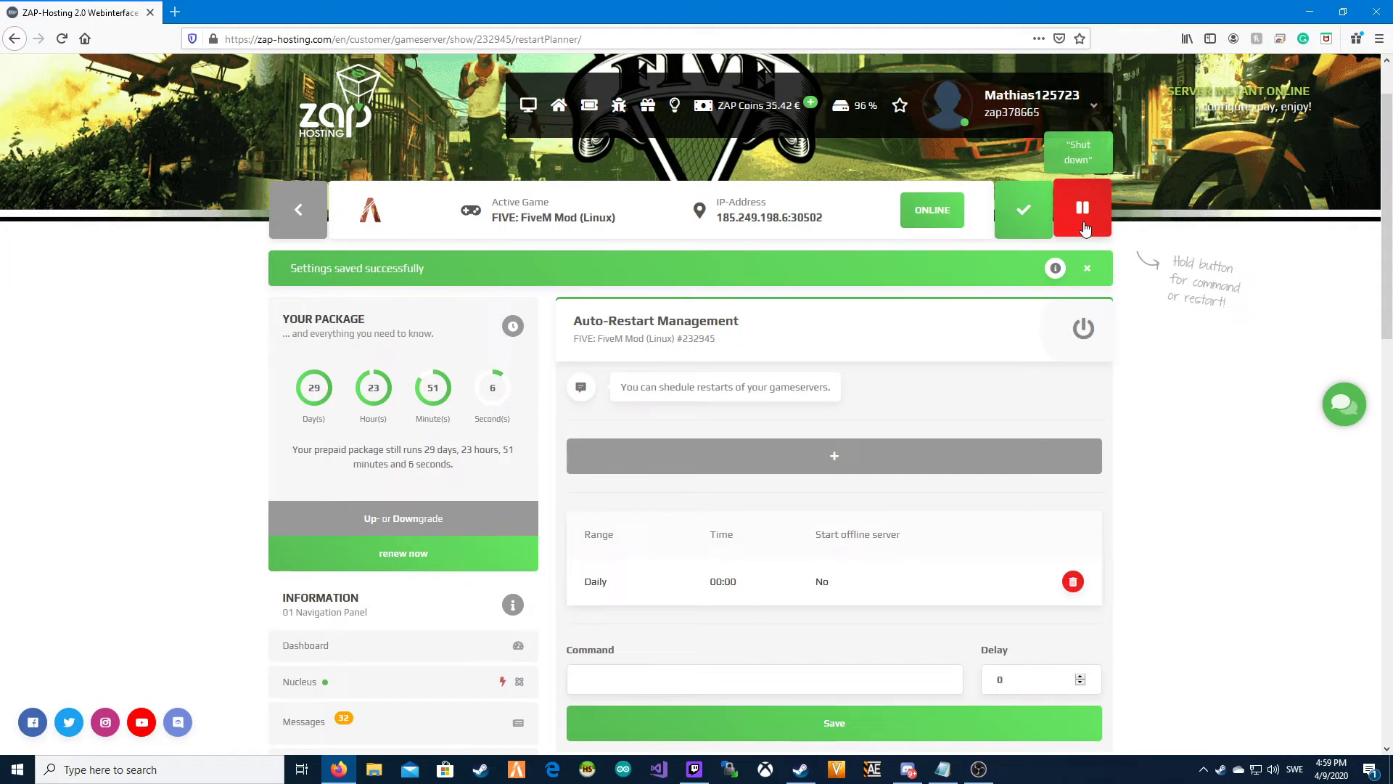
Restart the game server immediately and copy its IP address
click(1082, 211)
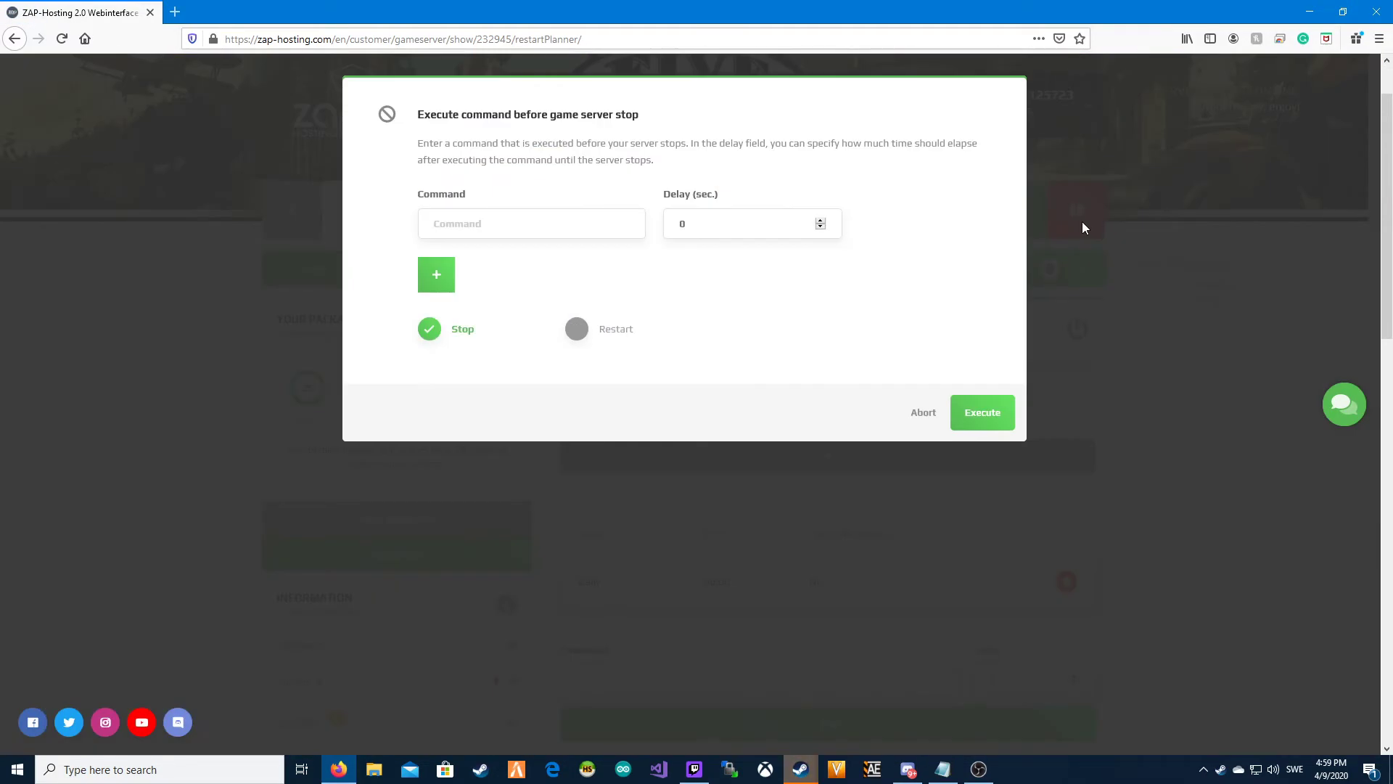
click(597, 332)
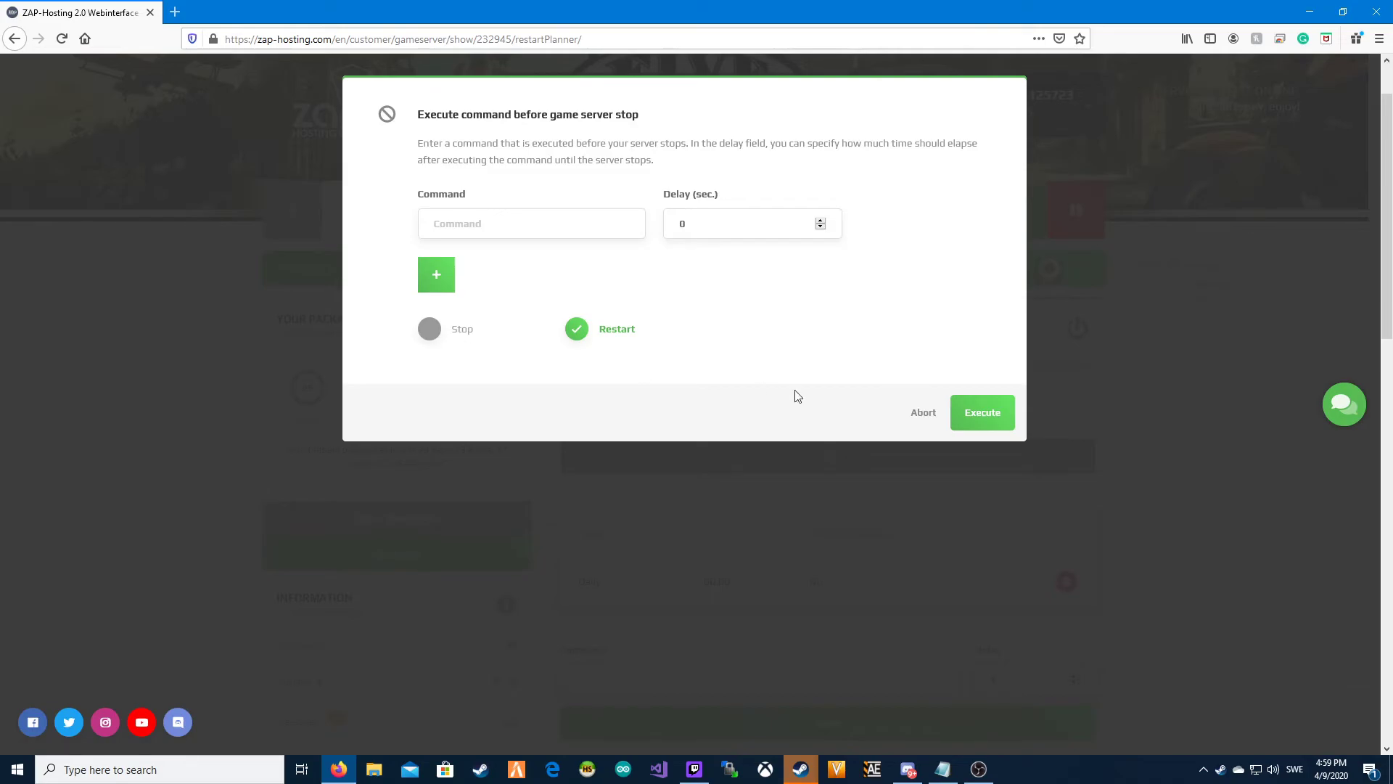
click(983, 413)
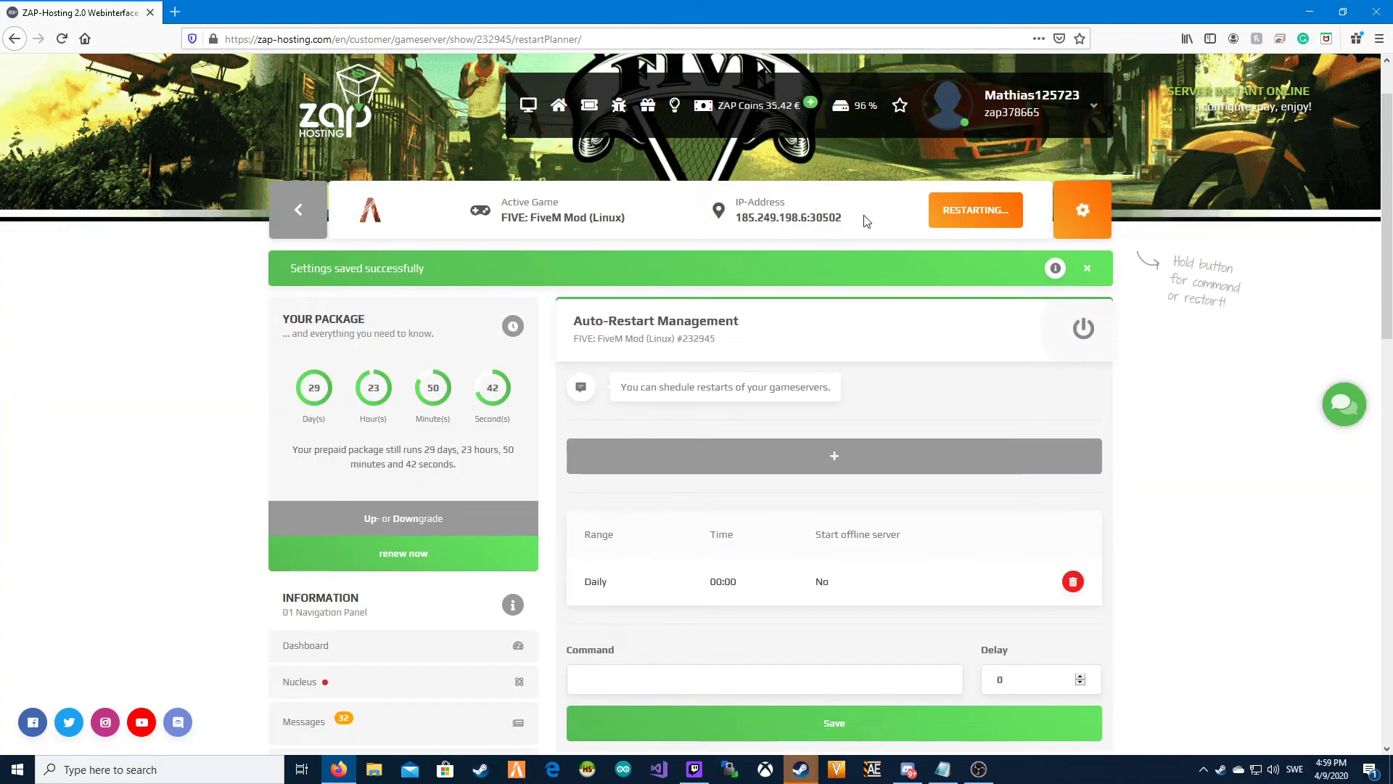
drag(844, 218, 735, 218)
right_click(749, 217)
Register male character Kasd Gasdg, birth date 199511121, height 180, and create him
click(773, 226)
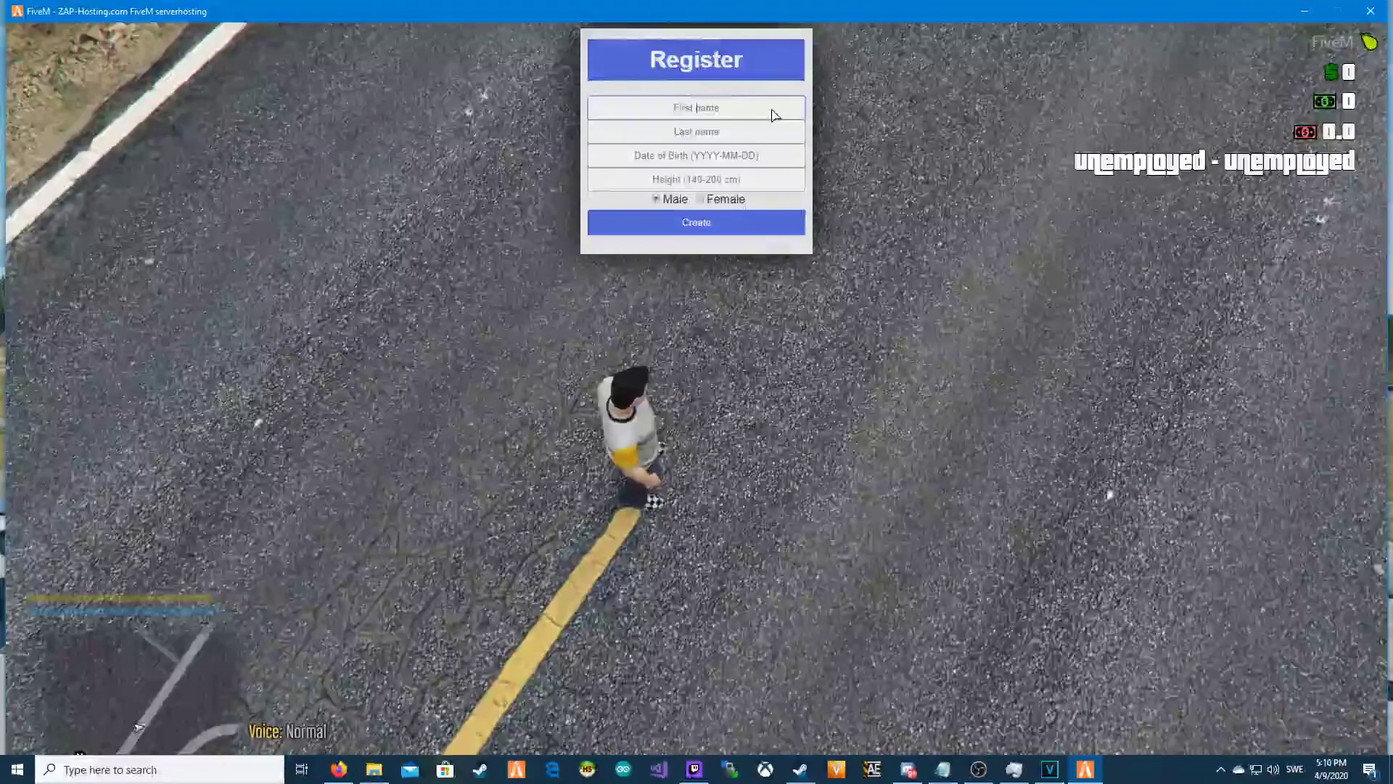
text(Ka)
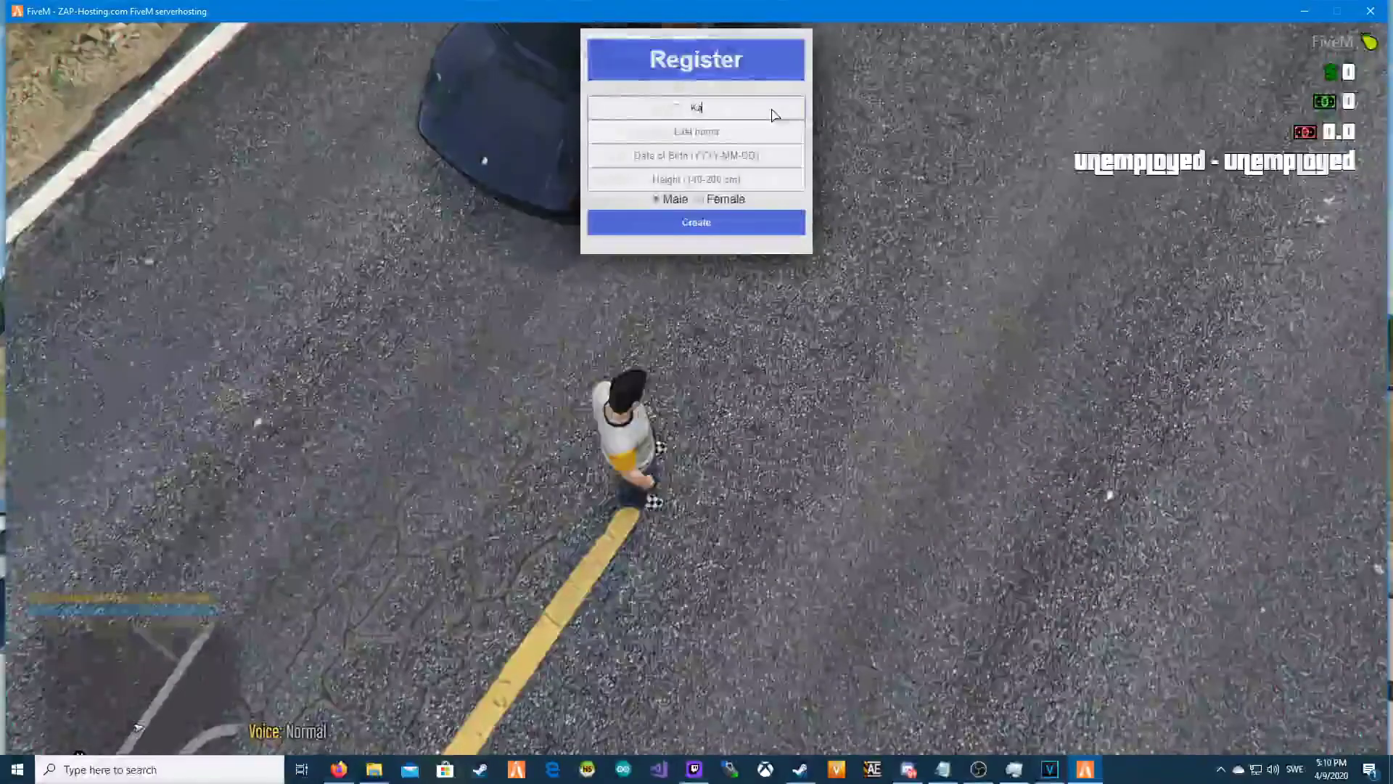
text(sd)
click(734, 132)
text(Gasdg)
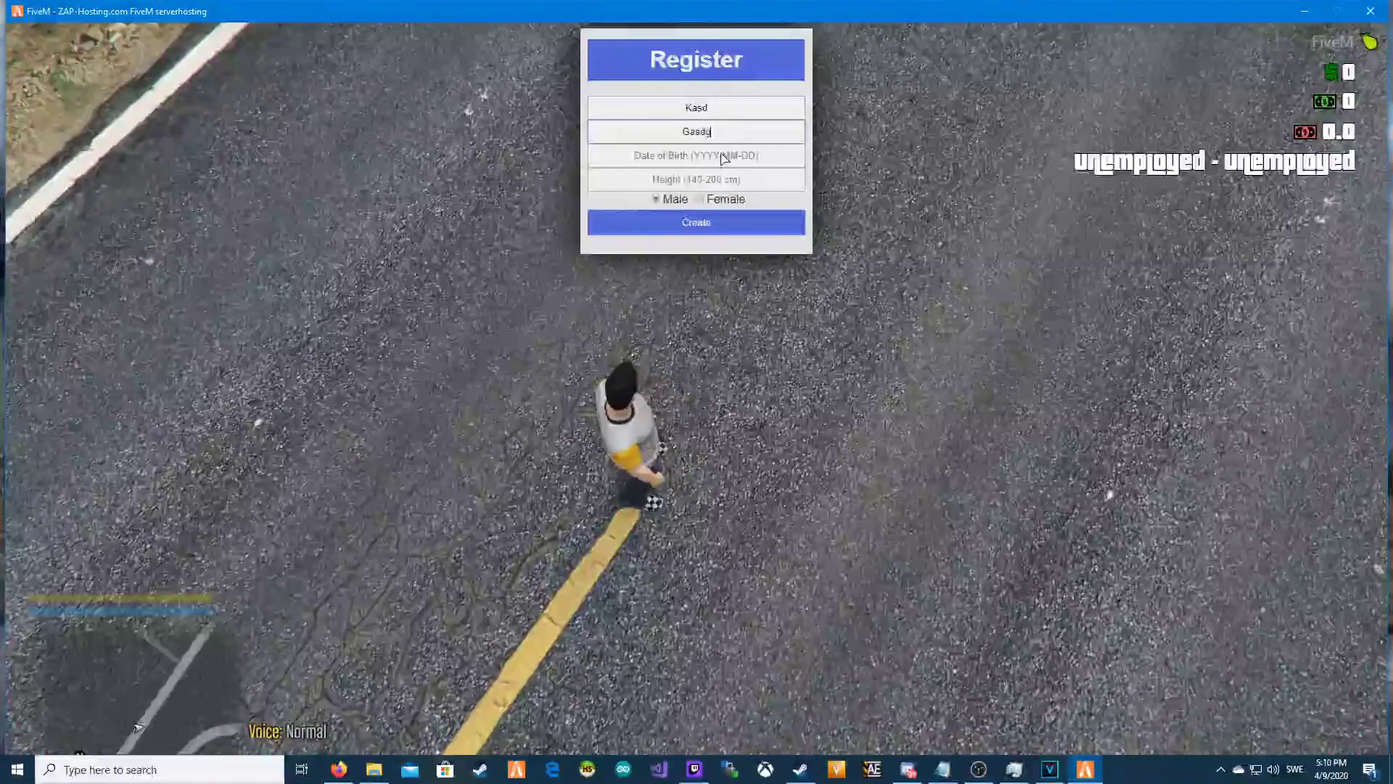
click(724, 157)
text(1995111)
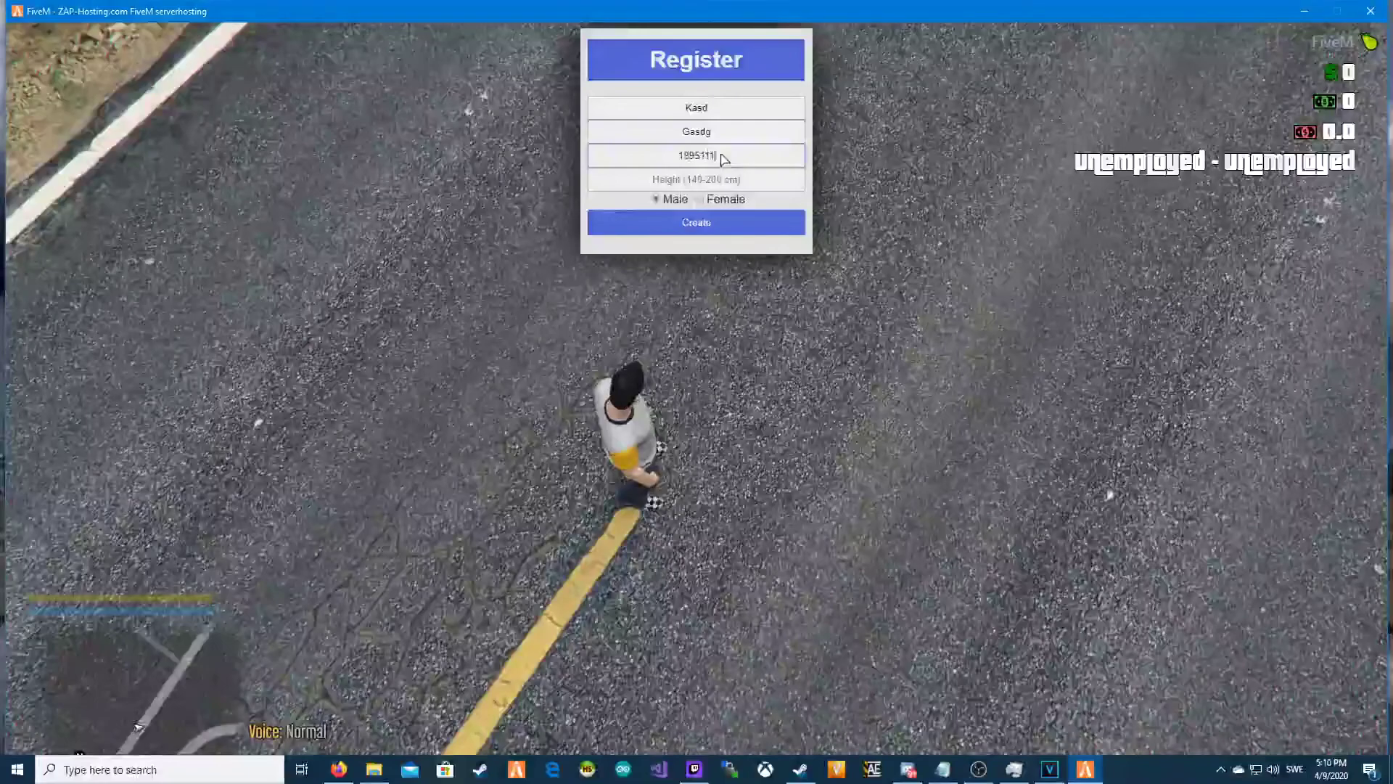
text(21)
click(746, 183)
text(1)
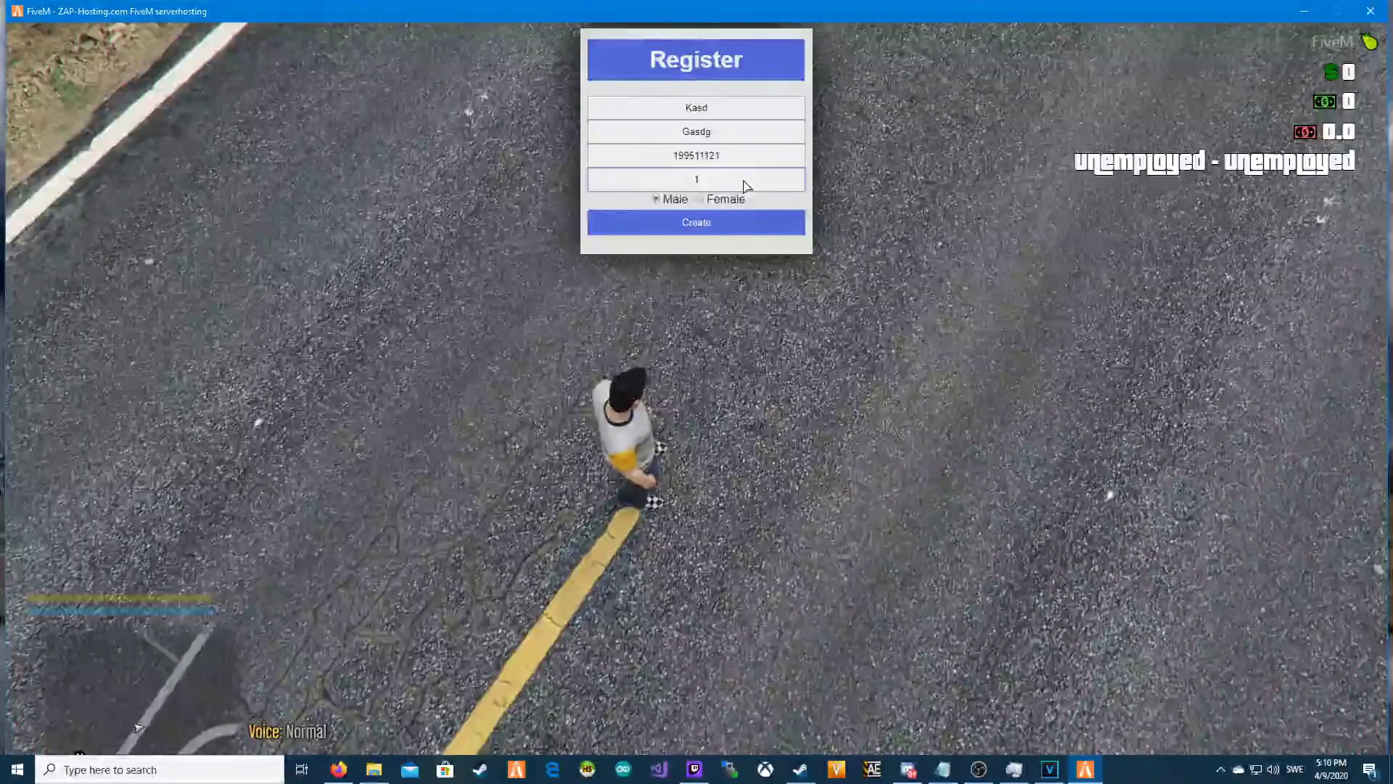
text(80)
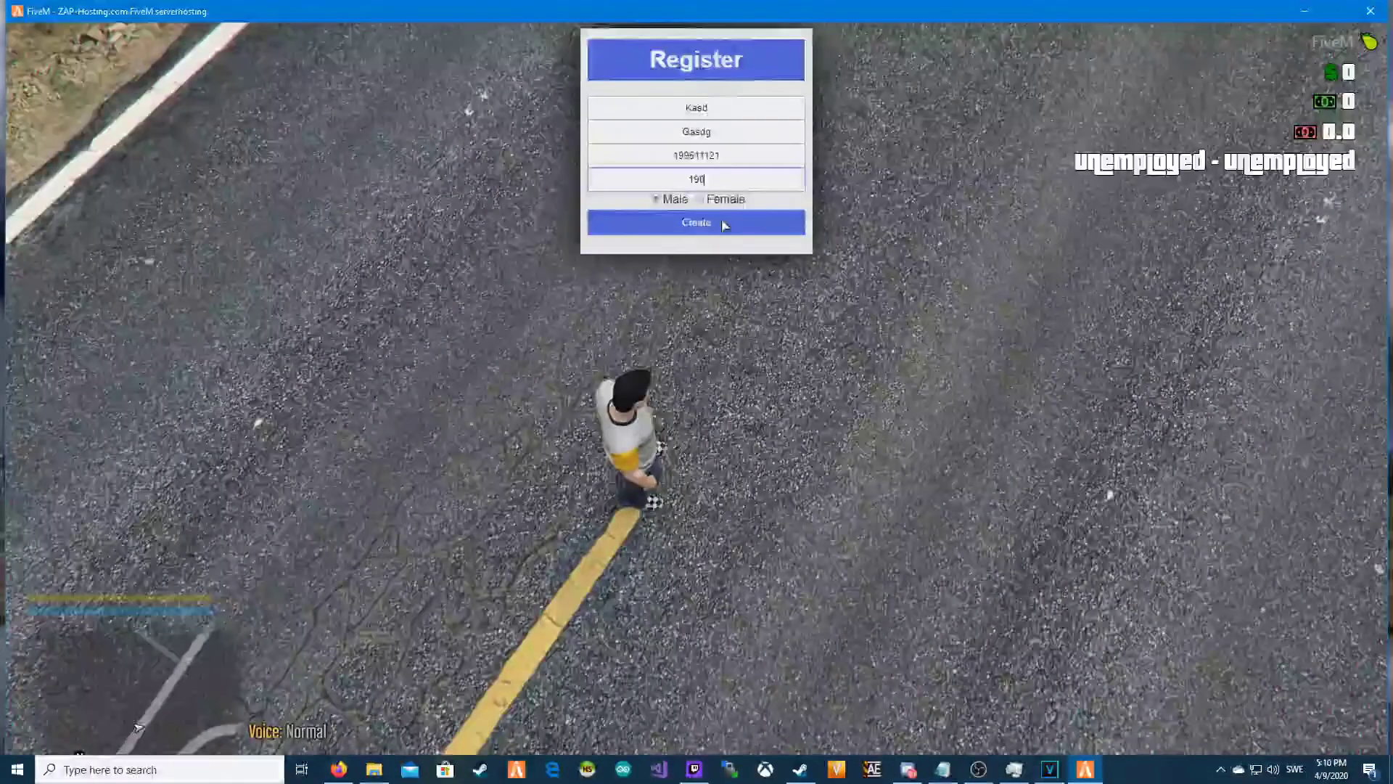
click(724, 222)
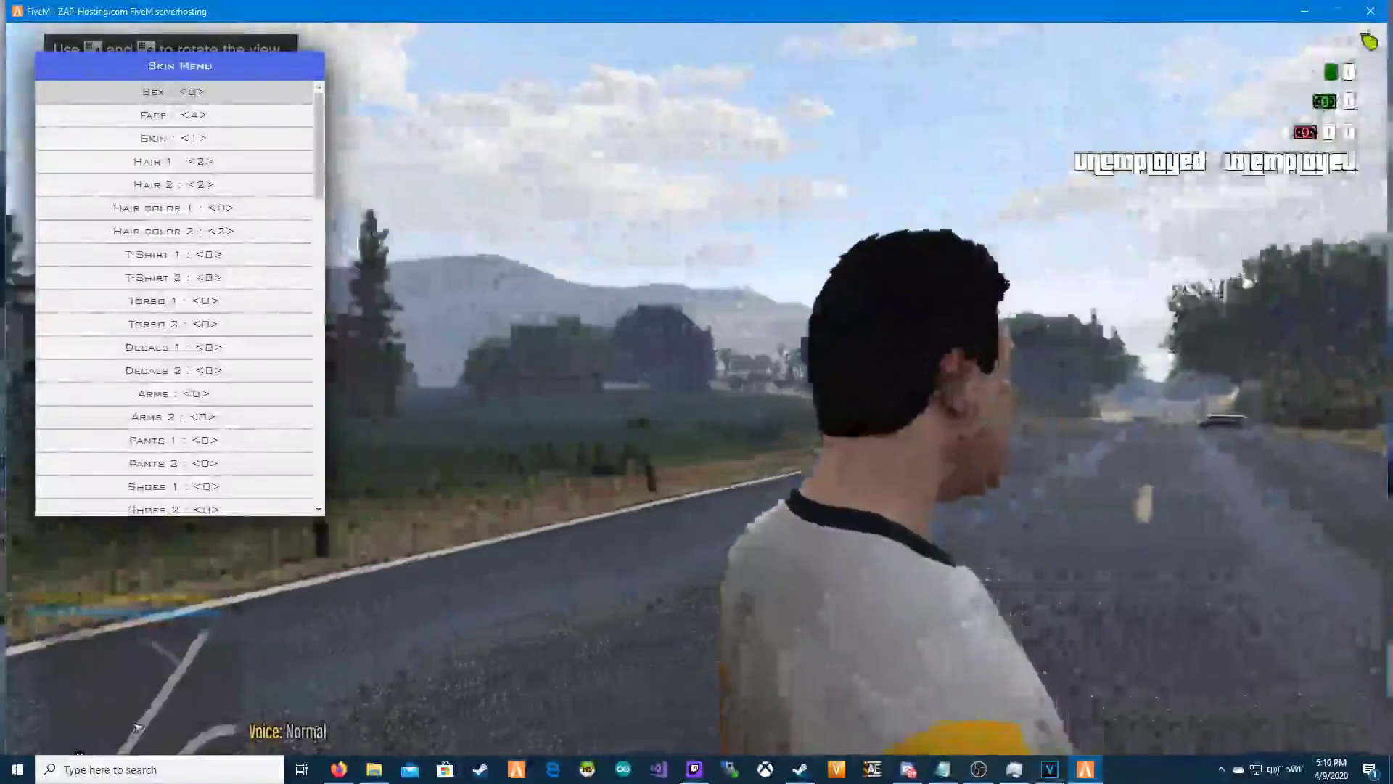
Darken the character's skin tone two steps and change his hairstyle
key(Down)
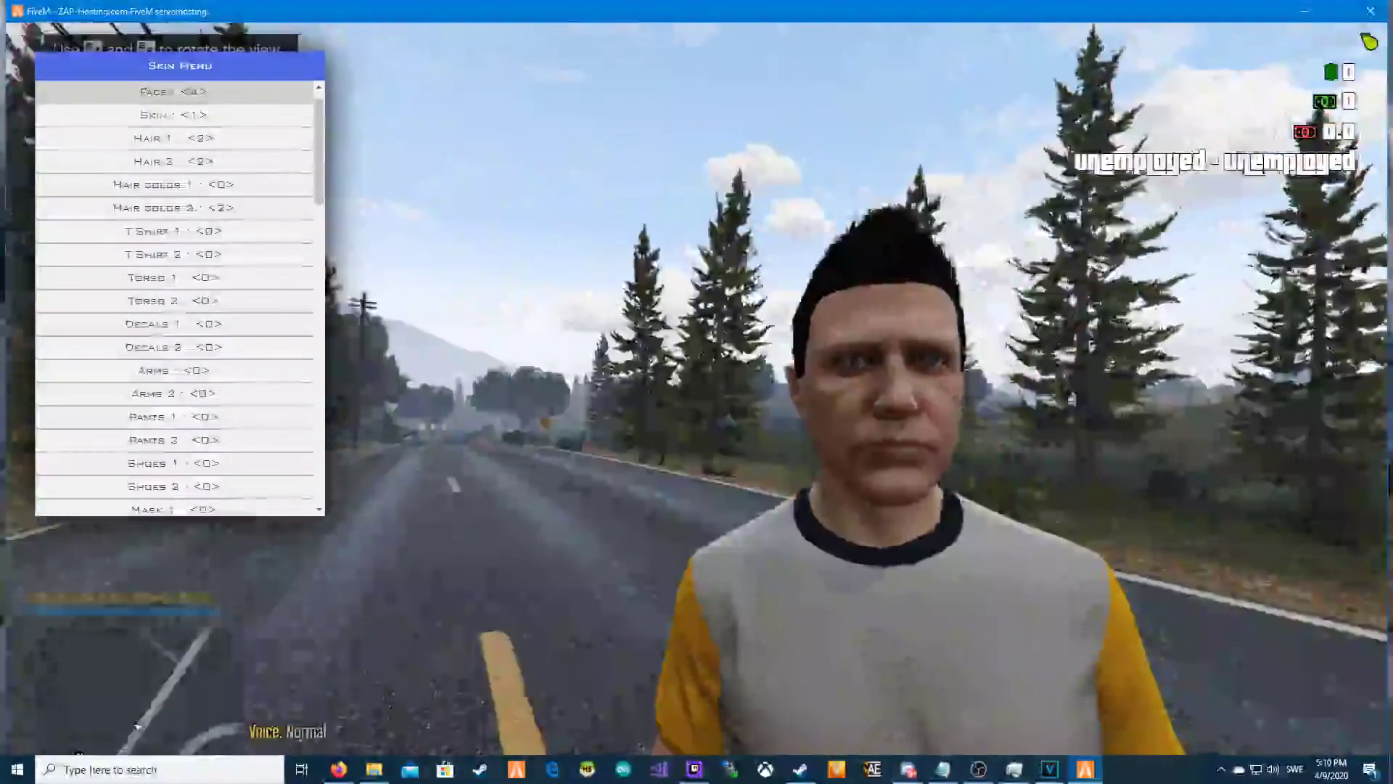
key(Down)
key(Right)
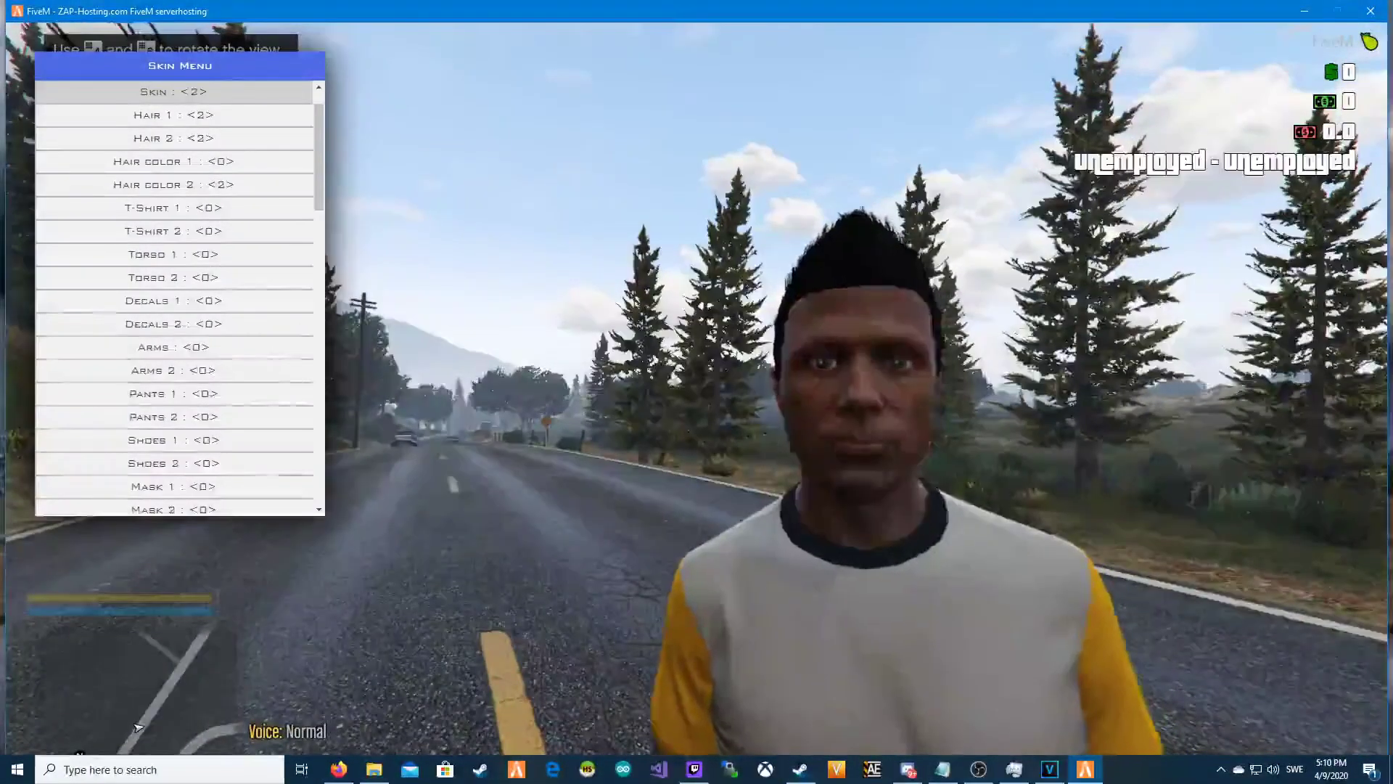
key(Right)
key(Down)
key(Right)
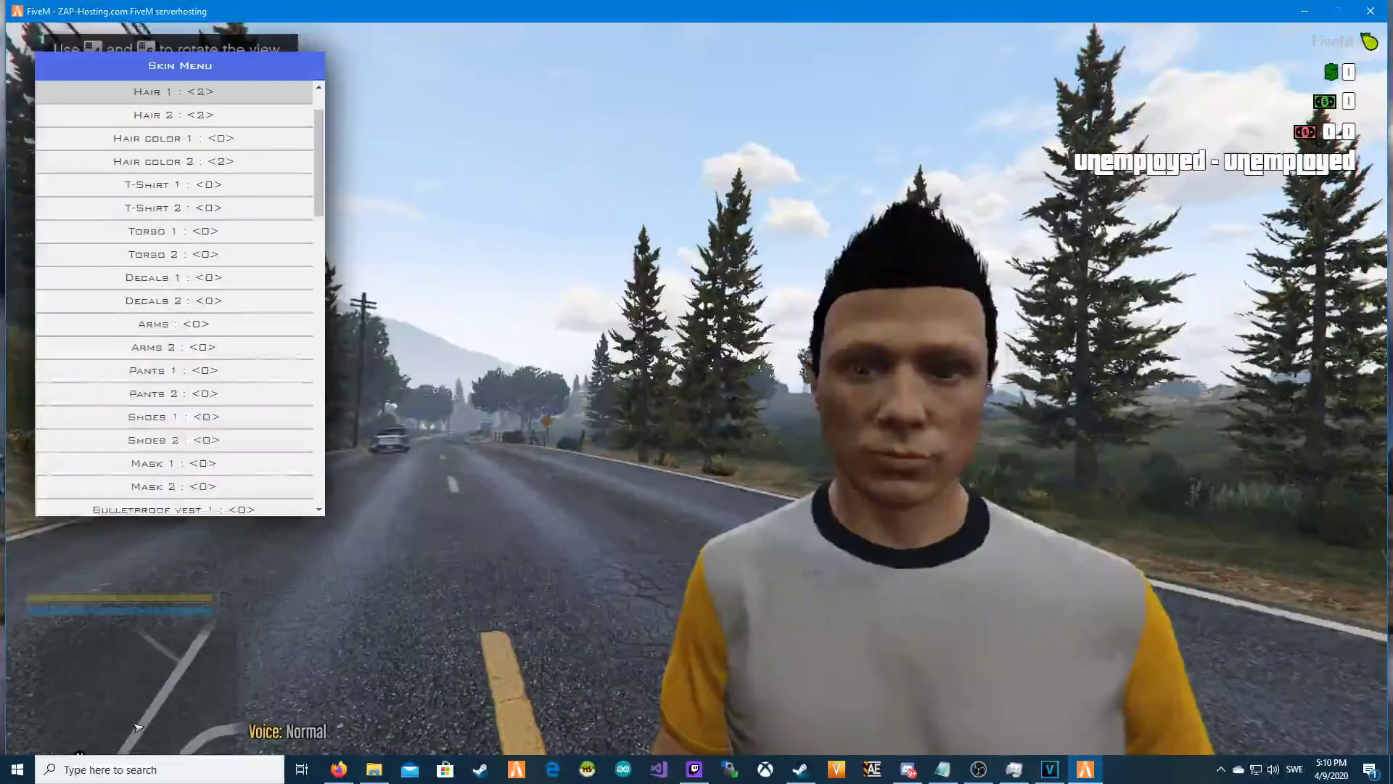
key(Right)
key(Right)
Change the T-shirt style and put a dark jacket on his torso
key(Down)
key(Down)
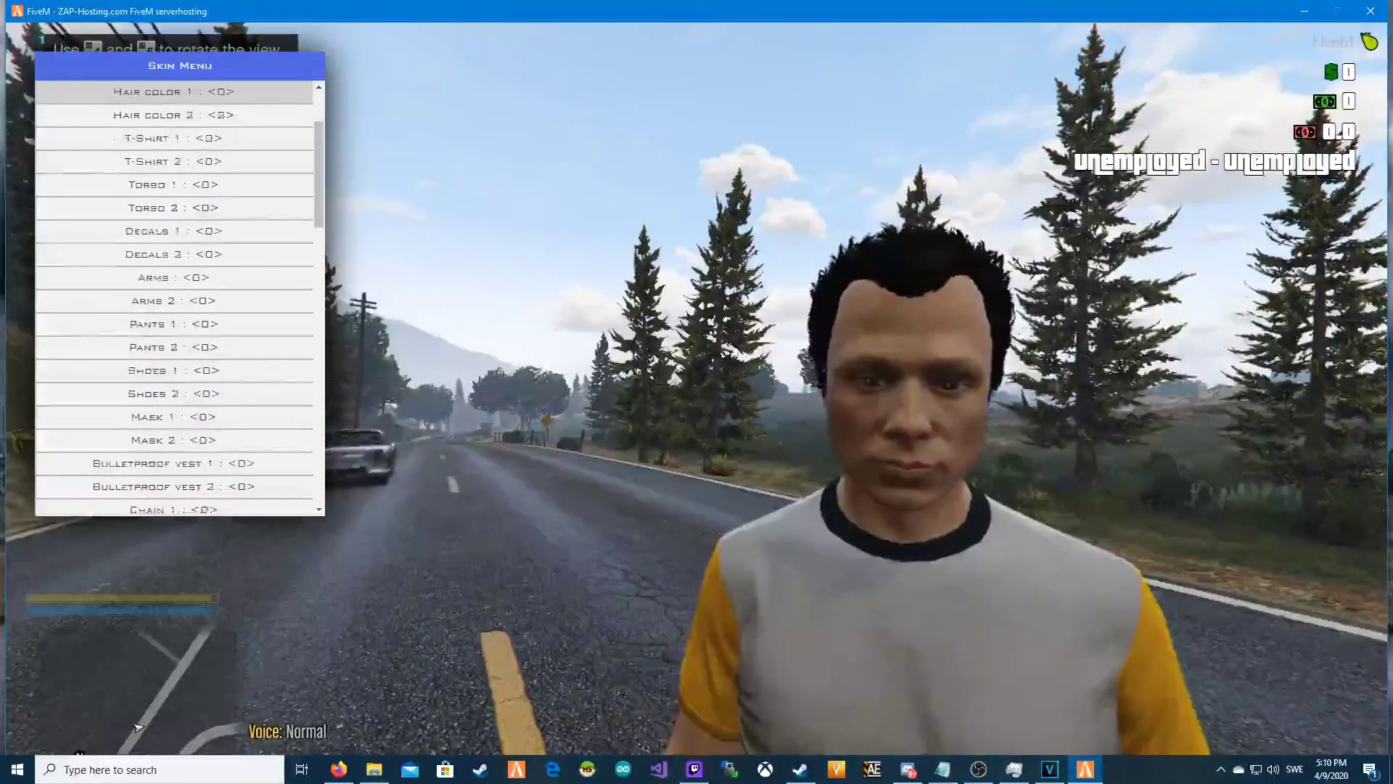
key(Down)
key(Down)
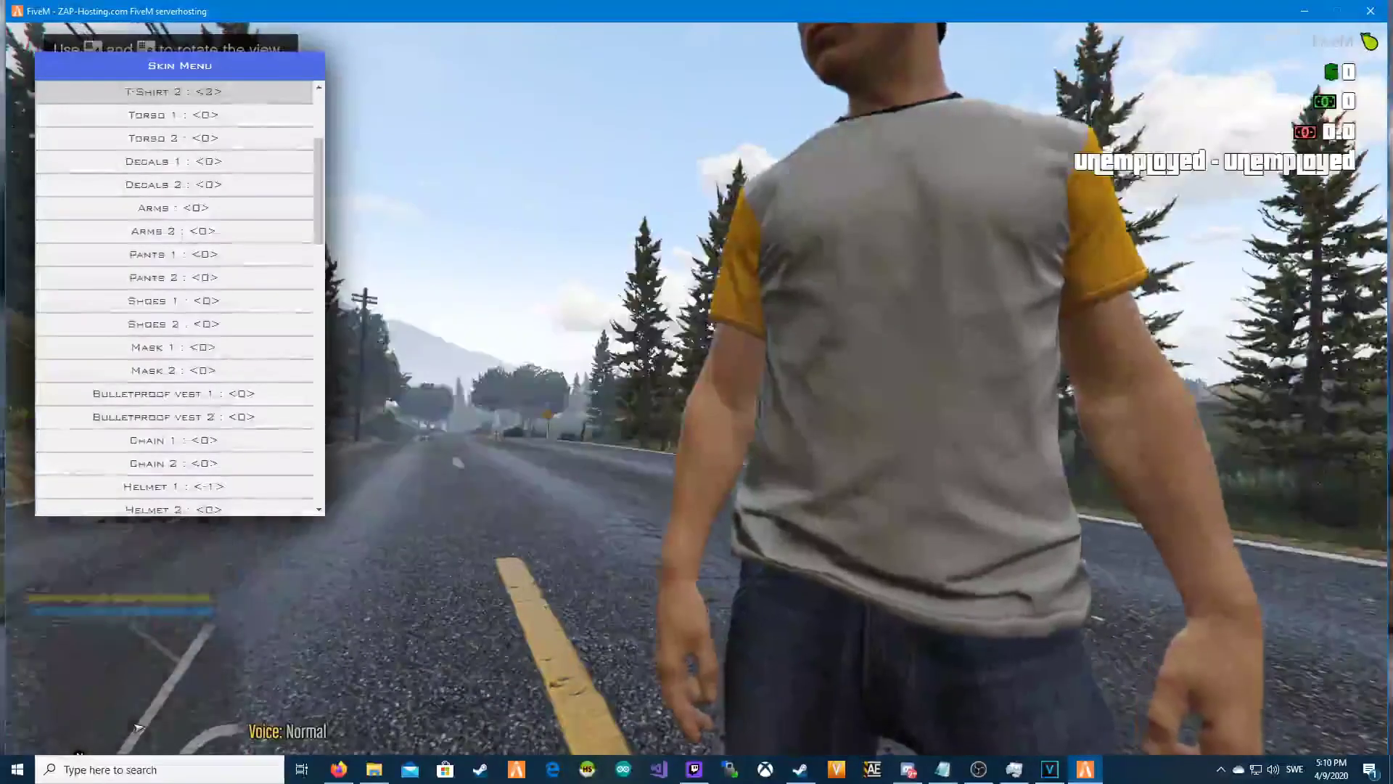
key(Right)
key(Right)
key(Down)
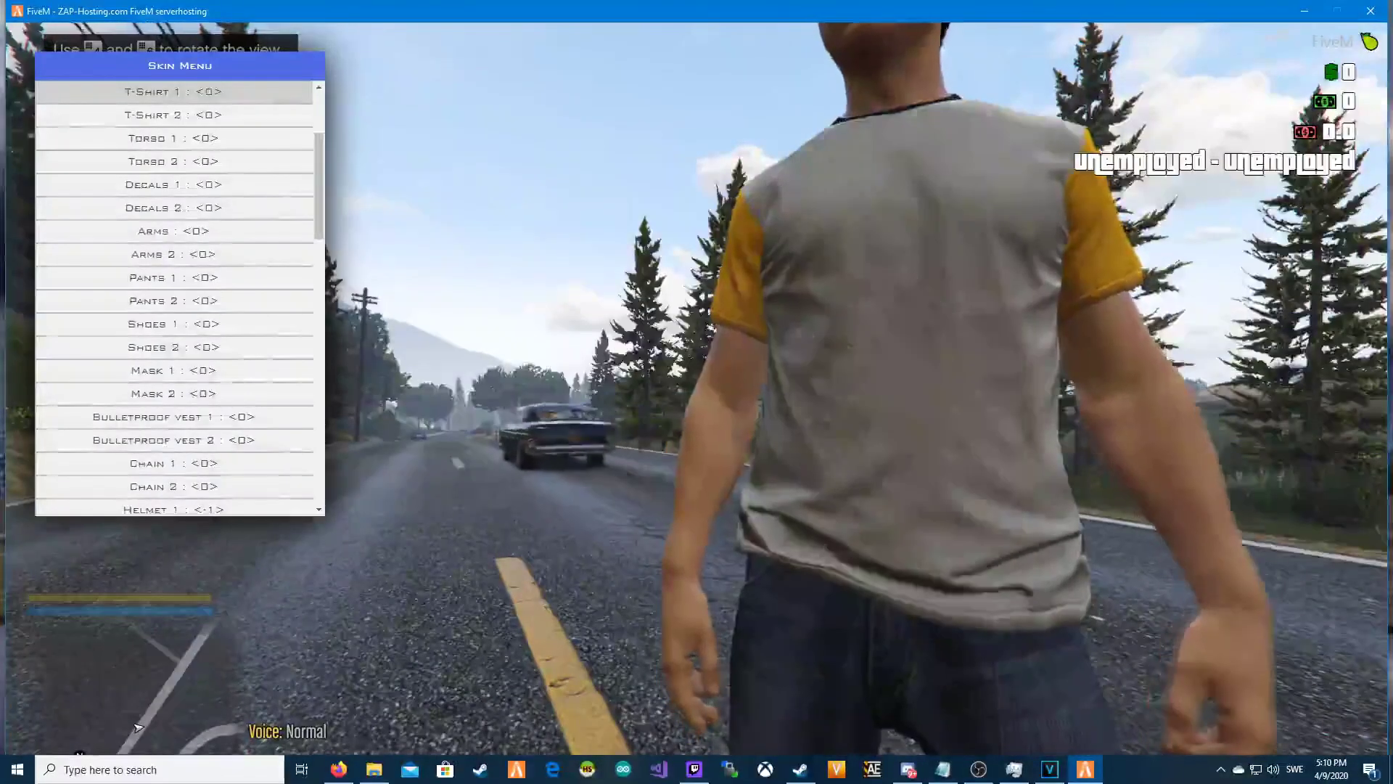
key(Down)
key(Right)
key(Right)
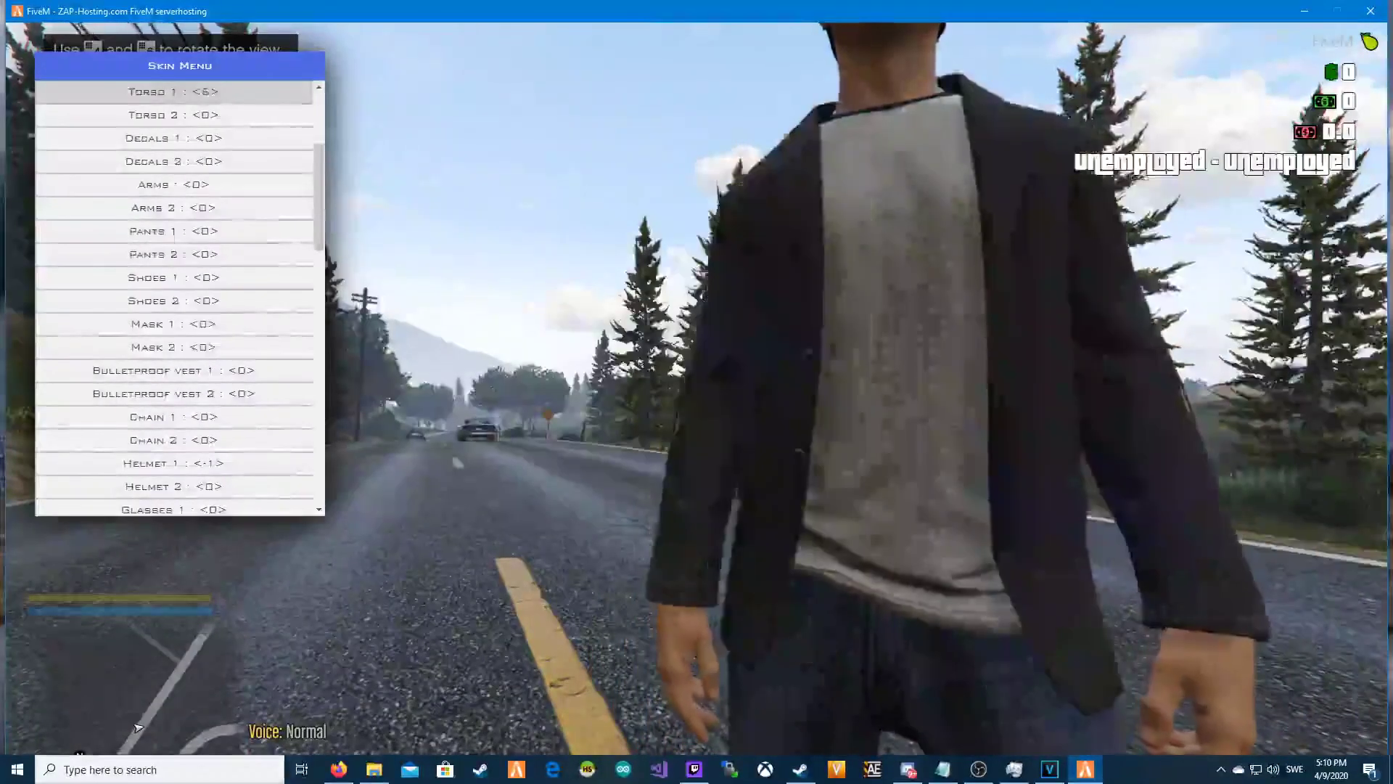